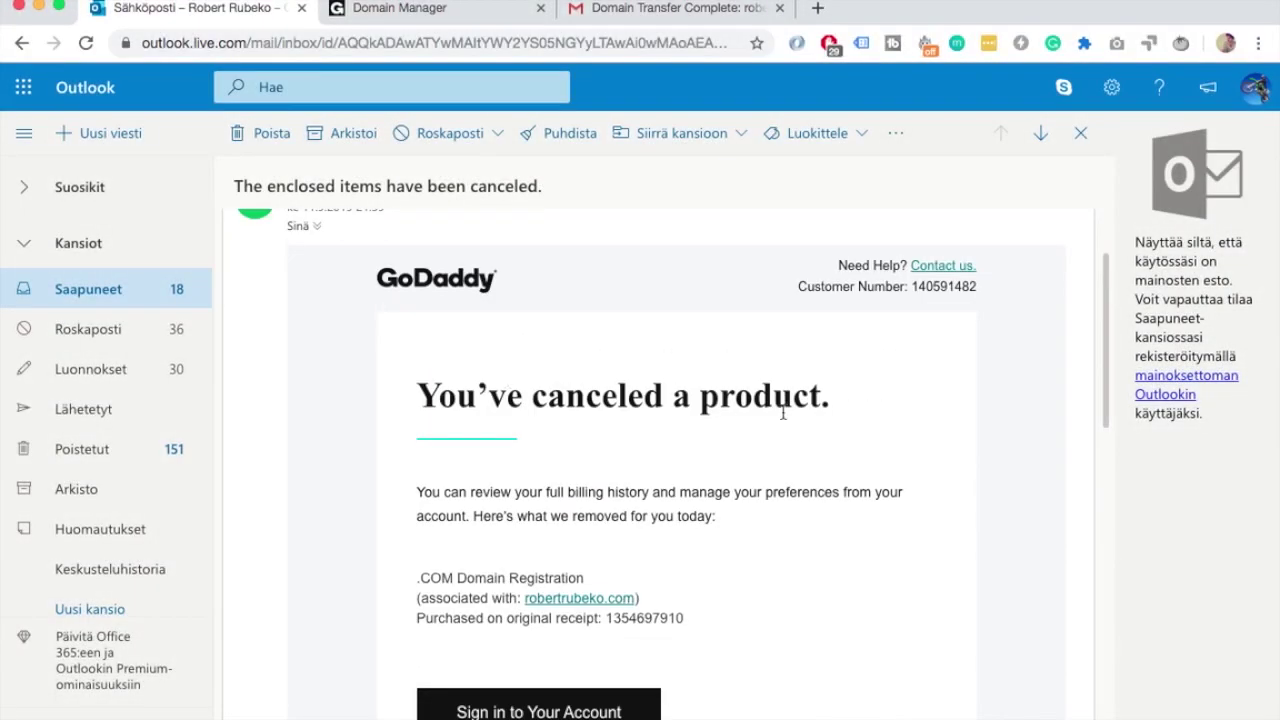
Scroll through the GoDaddy cancellation email in Outlook.
{"action": "scroll", "coordinate": [551, 443], "scroll_direction": "down", "scroll_amount": 2}
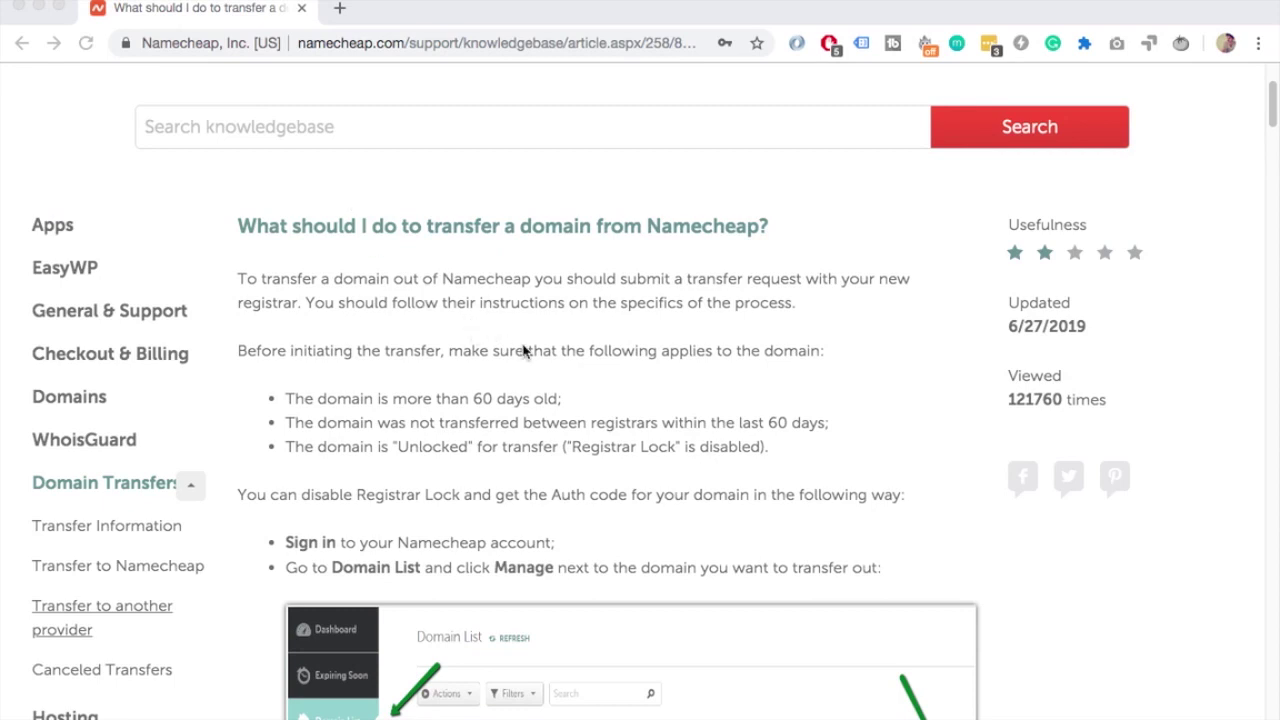
{"action": "left_click_drag", "start_coordinate": [563, 399], "coordinate": [293, 401]}
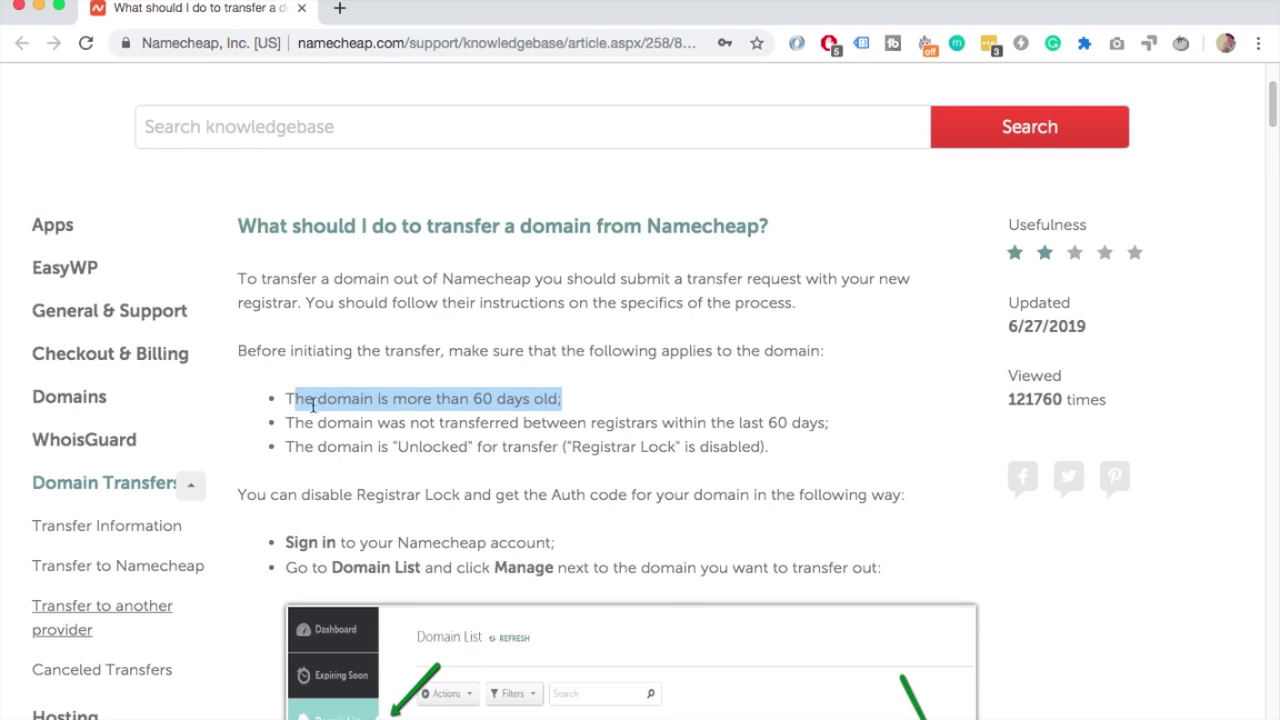
{"action": "left_click", "coordinate": [556, 399]}
{"action": "left_click", "coordinate": [489, 397]}
{"action": "scroll", "coordinate": [531, 380], "scroll_direction": "down", "scroll_amount": 1}
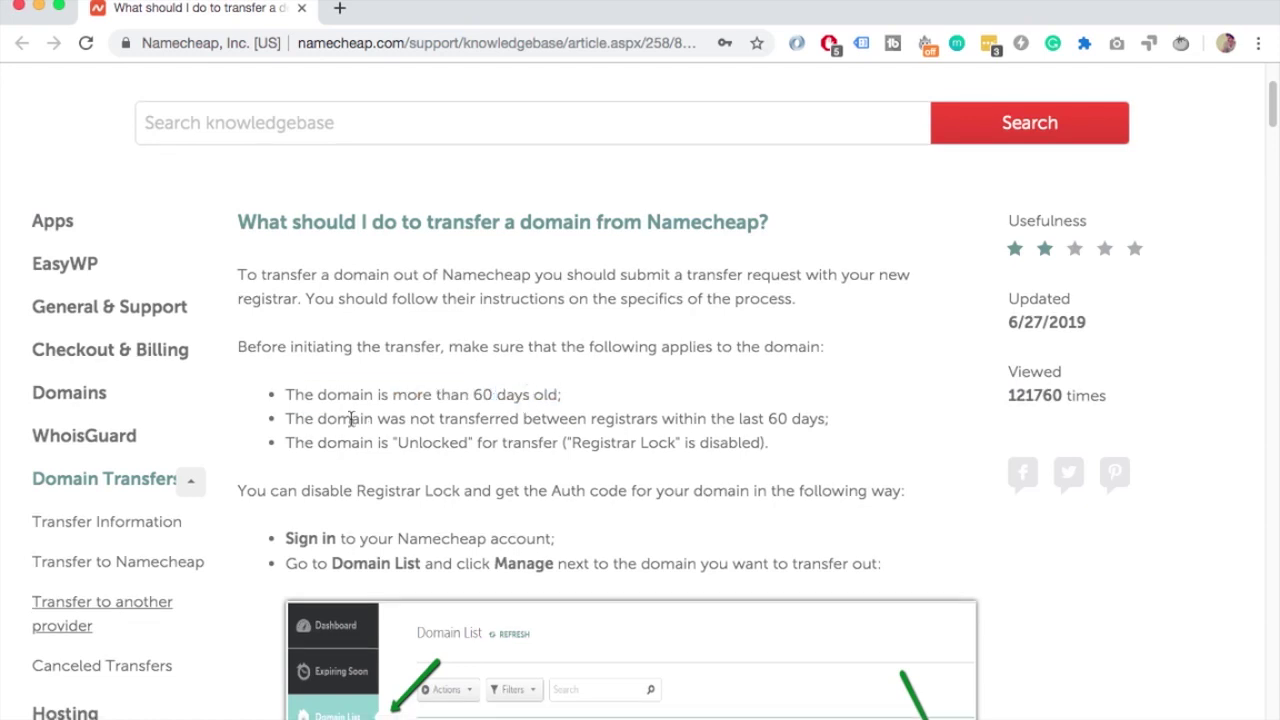
{"action": "left_click_drag", "start_coordinate": [290, 418], "coordinate": [868, 424]}
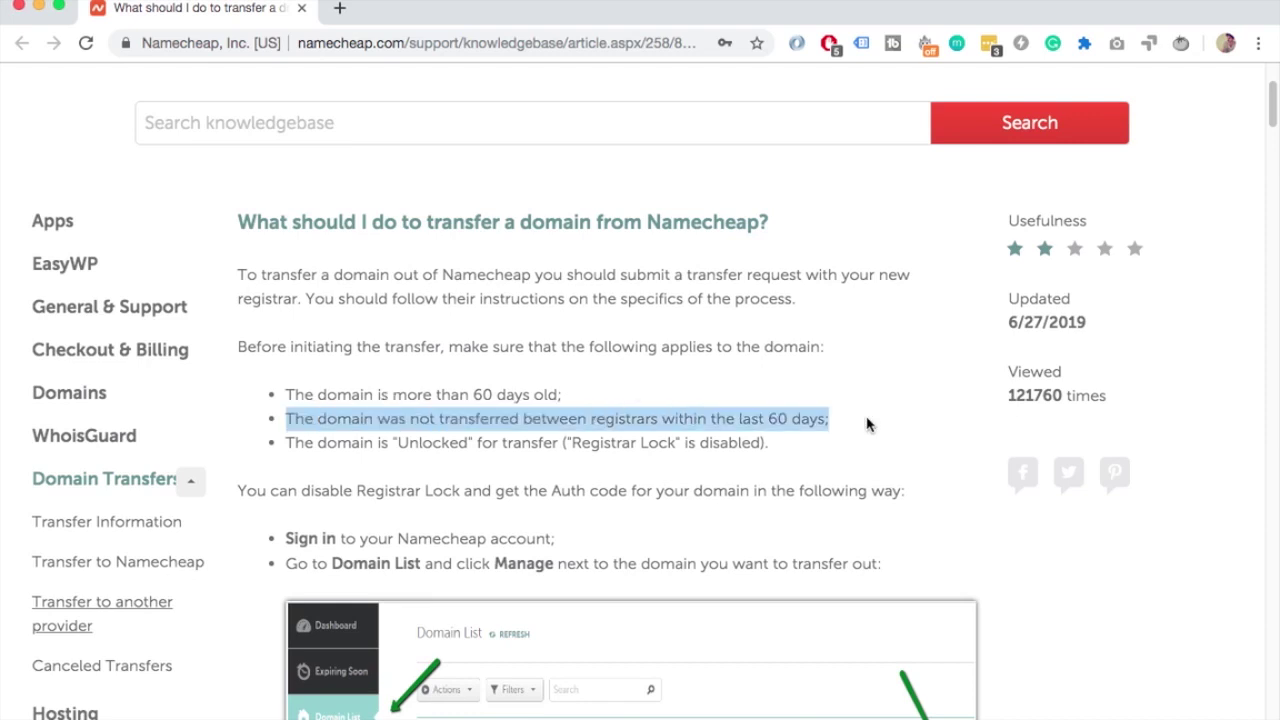
{"action": "left_click", "coordinate": [868, 424]}
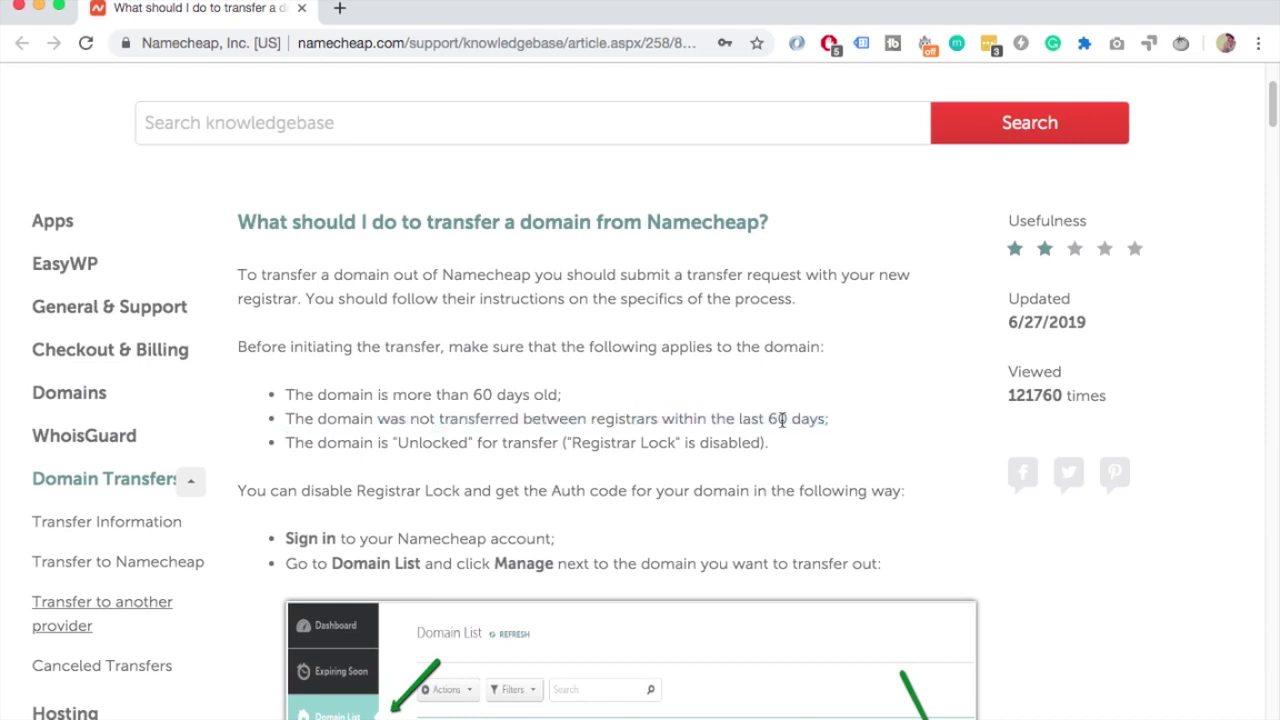
{"action": "left_click_drag", "start_coordinate": [838, 421], "coordinate": [700, 415]}
{"action": "left_click", "coordinate": [758, 418]}
{"action": "scroll", "coordinate": [713, 418], "scroll_direction": "down", "scroll_amount": 1}
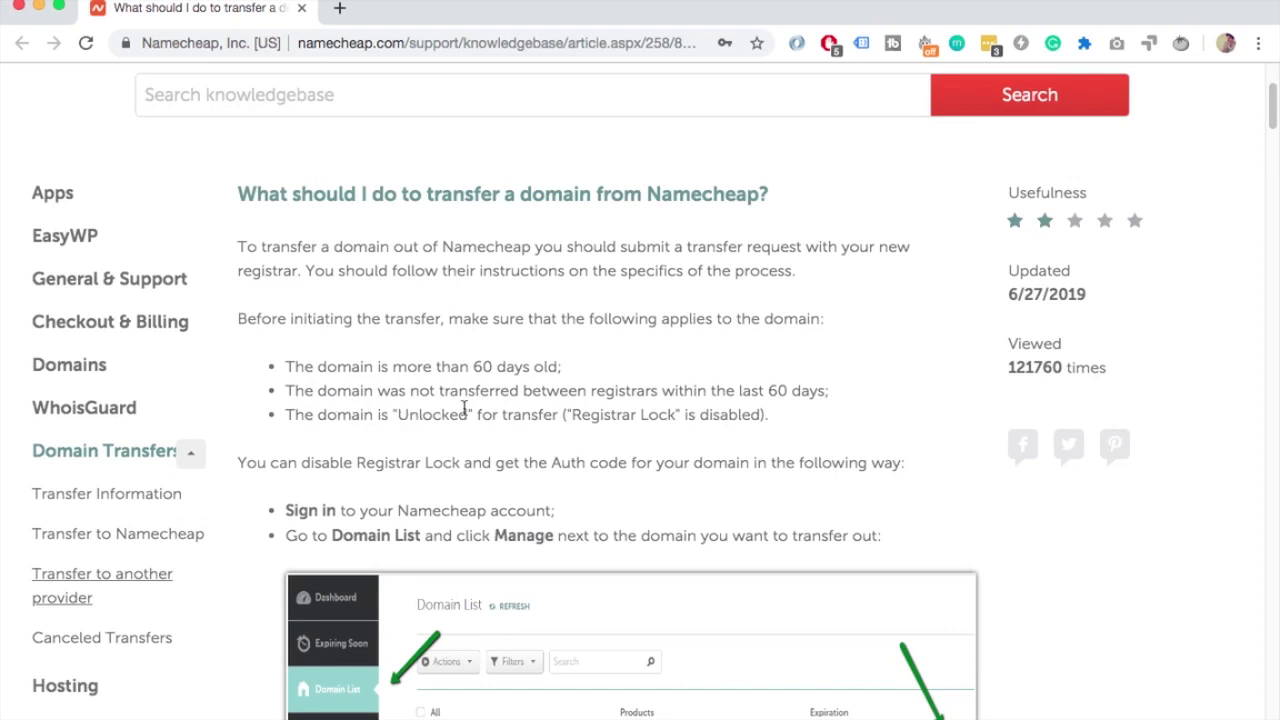
{"action": "left_click_drag", "start_coordinate": [768, 414], "coordinate": [295, 414]}
{"action": "left_click", "coordinate": [385, 412]}
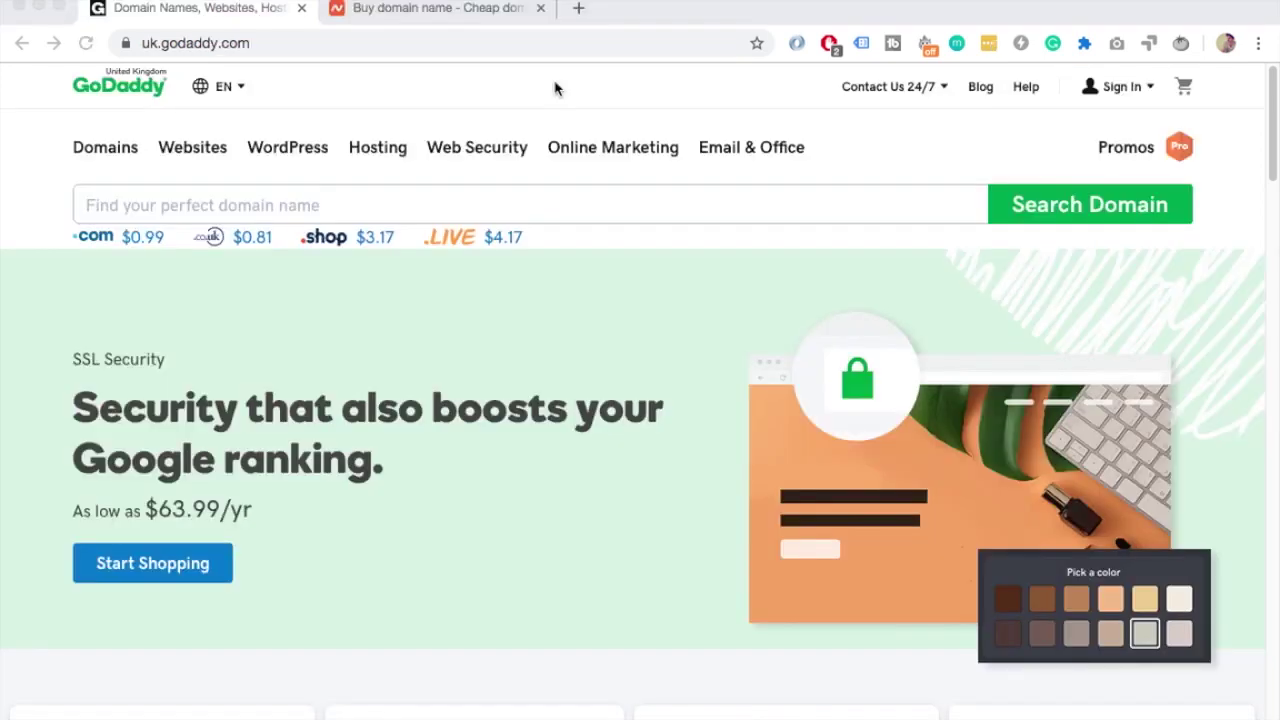
Sign in to GoDaddy with the saved login and reach the My Products domain list.
{"action": "left_click", "coordinate": [1120, 90]}
{"action": "left_click", "coordinate": [1120, 90]}
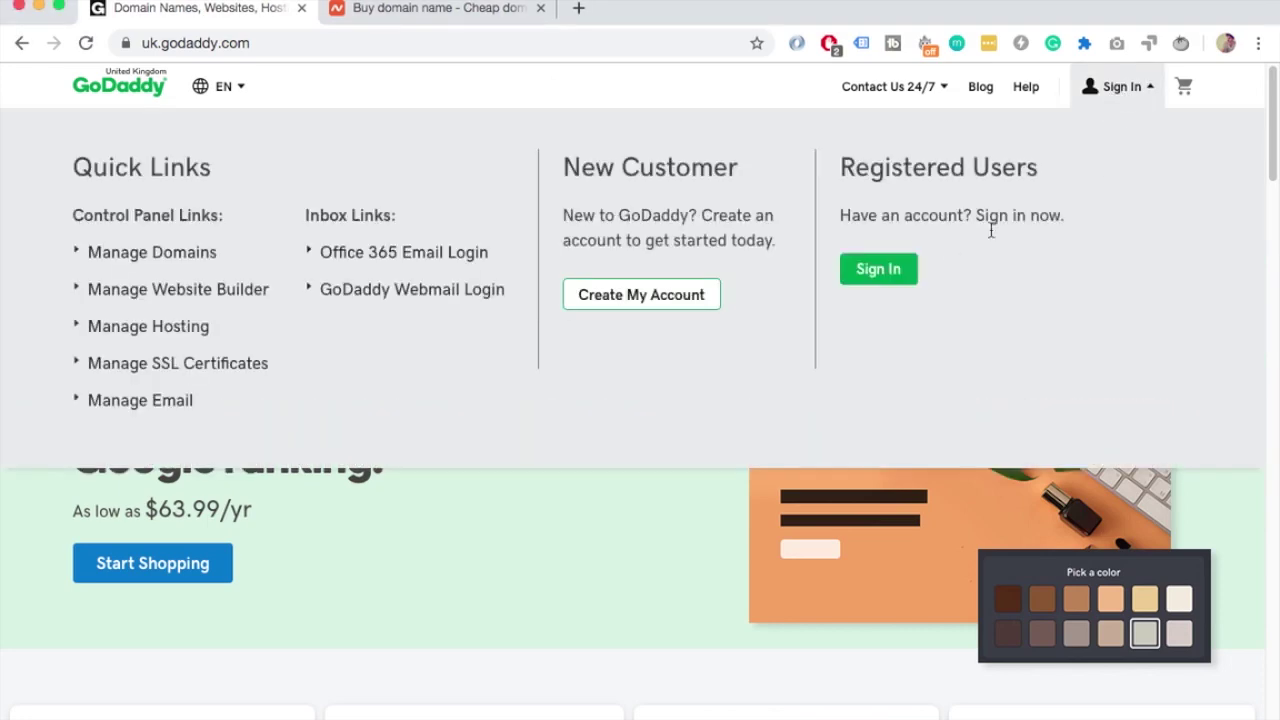
{"action": "left_click", "coordinate": [874, 268]}
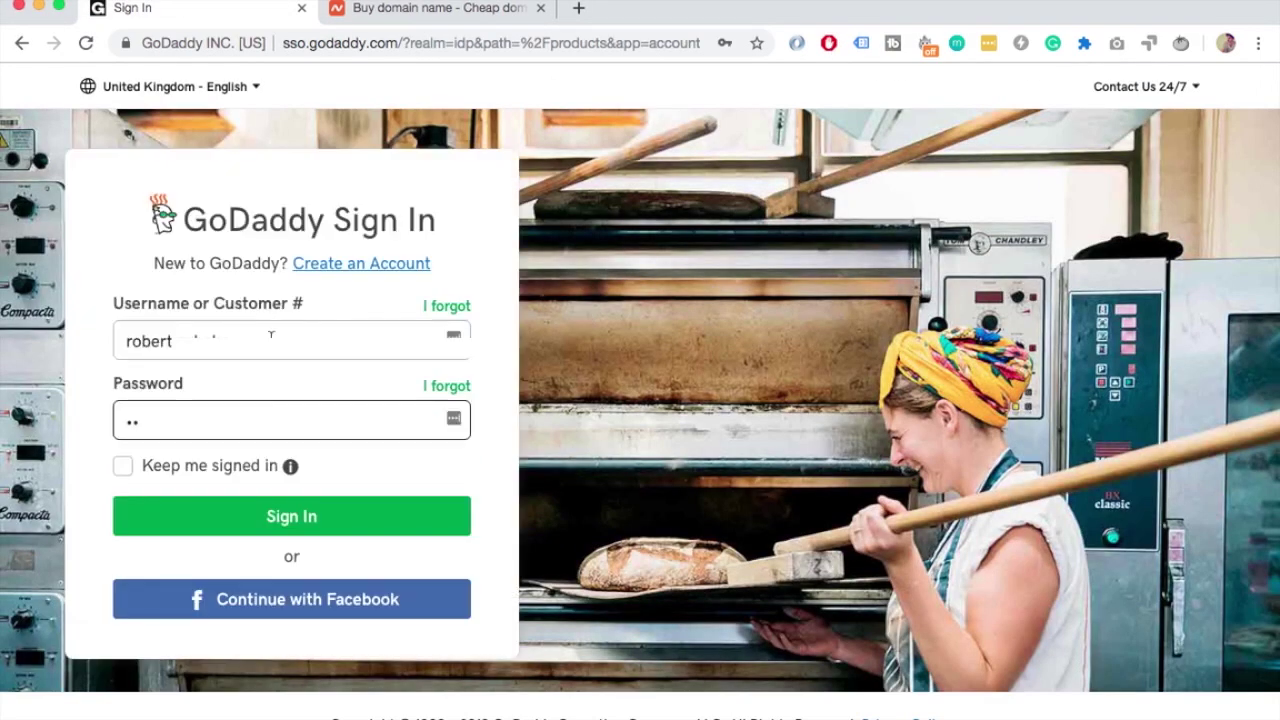
{"action": "left_click", "coordinate": [322, 518]}
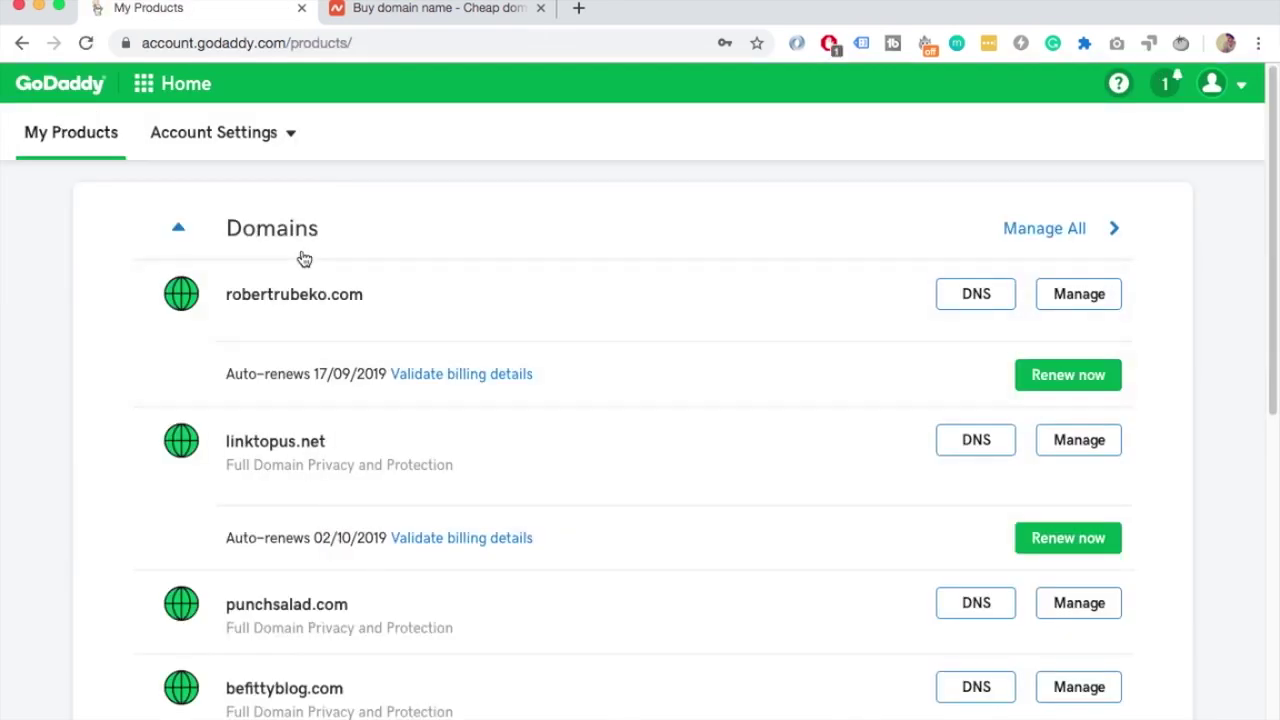
{"action": "left_click", "coordinate": [146, 88]}
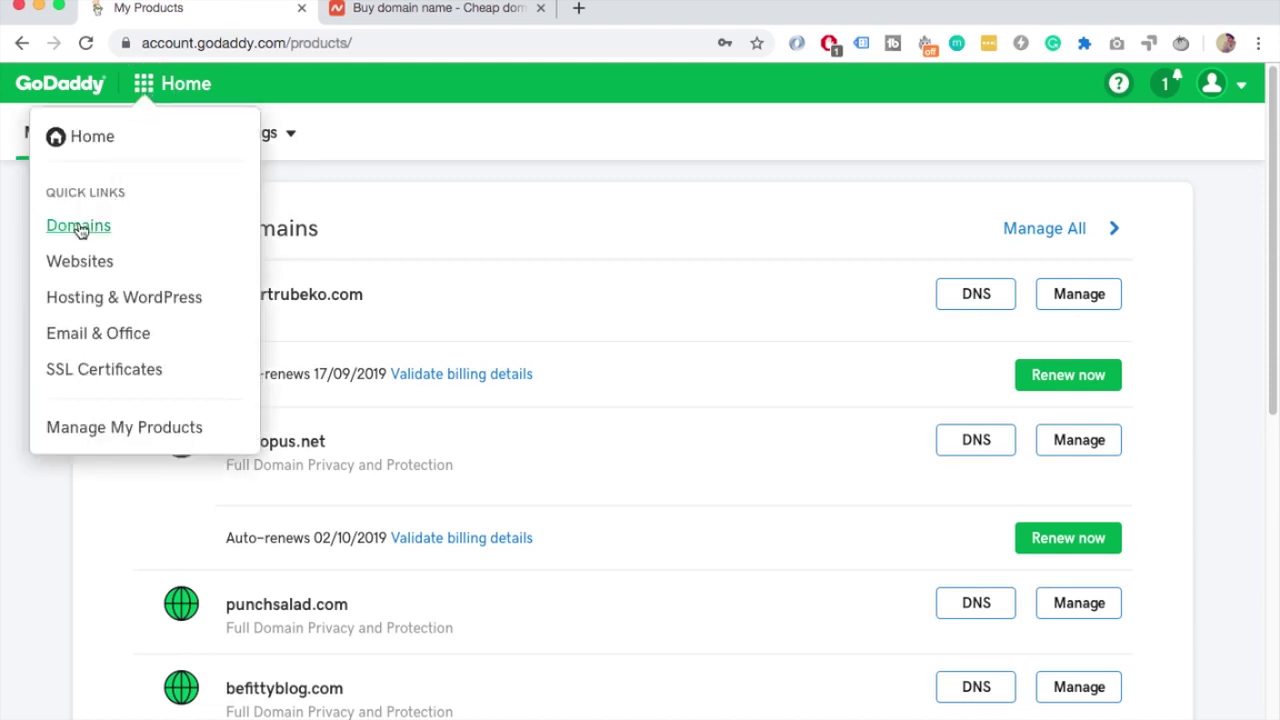
{"action": "left_click", "coordinate": [452, 166]}
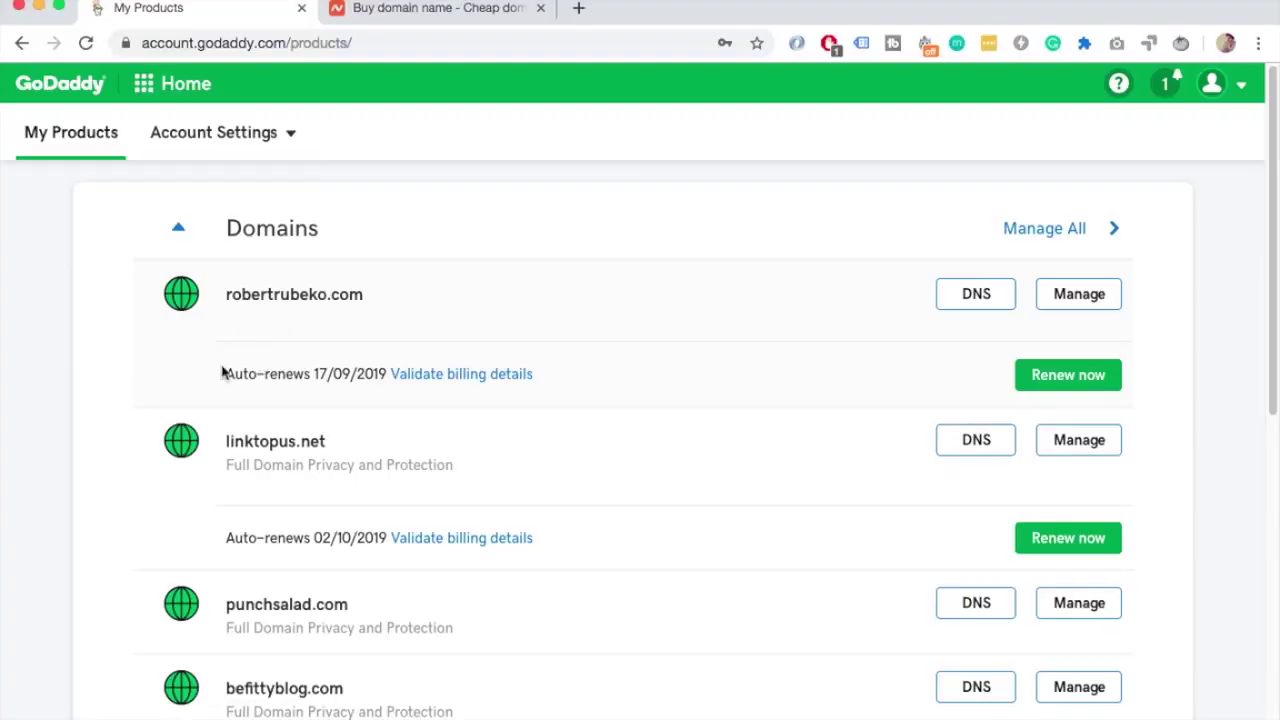
Cancel the first domain's auto-renewal, citing payment control as the reason, so it cancels 16/09/2019.
{"action": "left_click", "coordinate": [427, 376]}
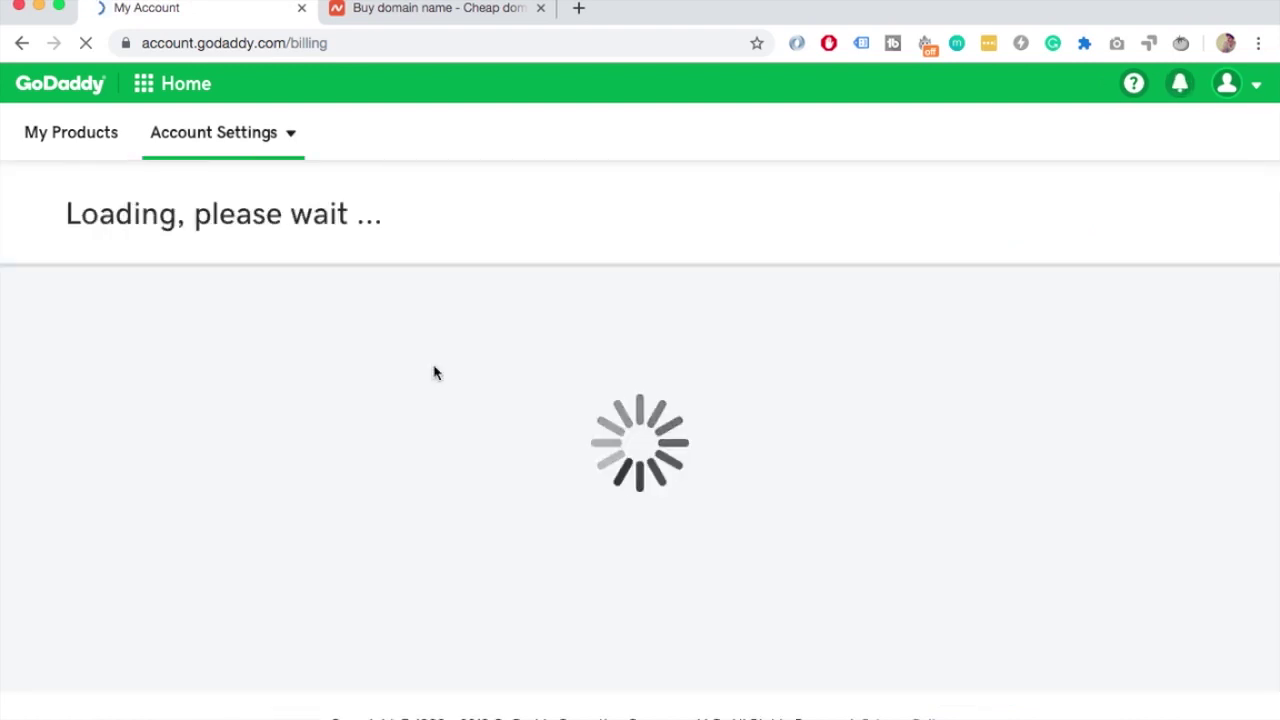
{"action": "scroll", "coordinate": [434, 372], "scroll_direction": "down", "scroll_amount": 3}
{"action": "left_click", "coordinate": [185, 388]}
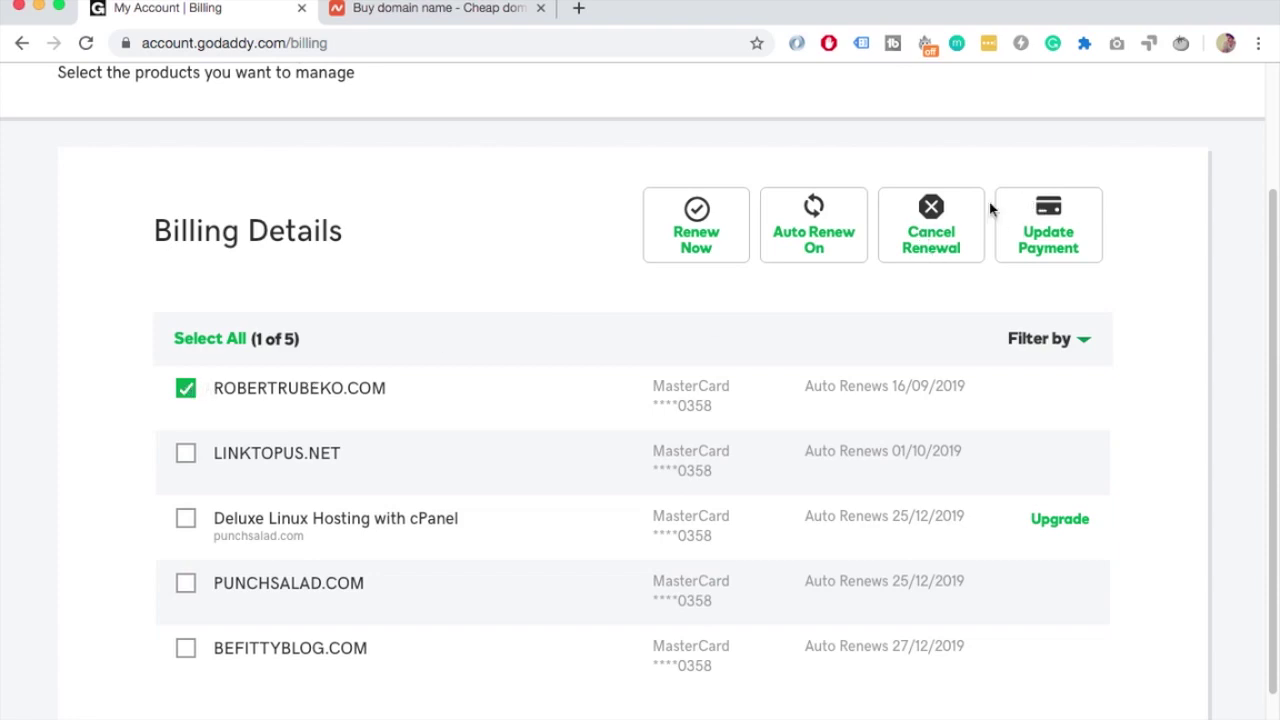
{"action": "left_click", "coordinate": [933, 218]}
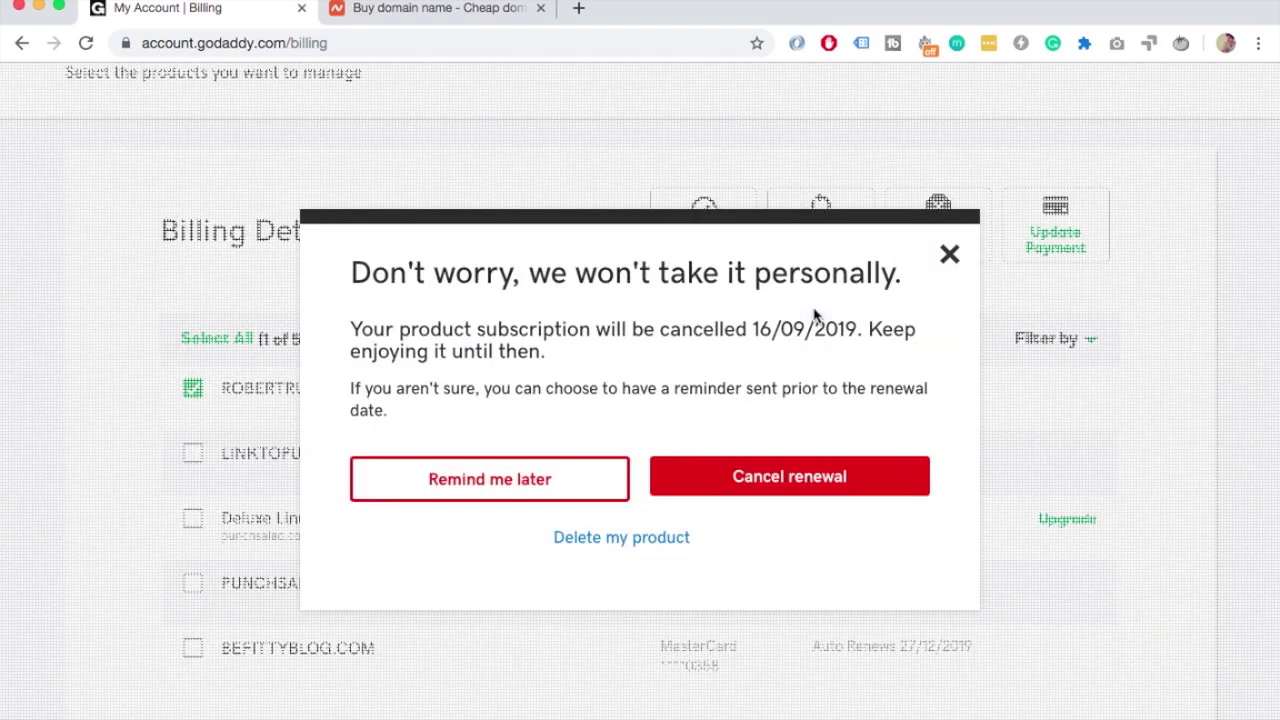
{"action": "left_click", "coordinate": [773, 489]}
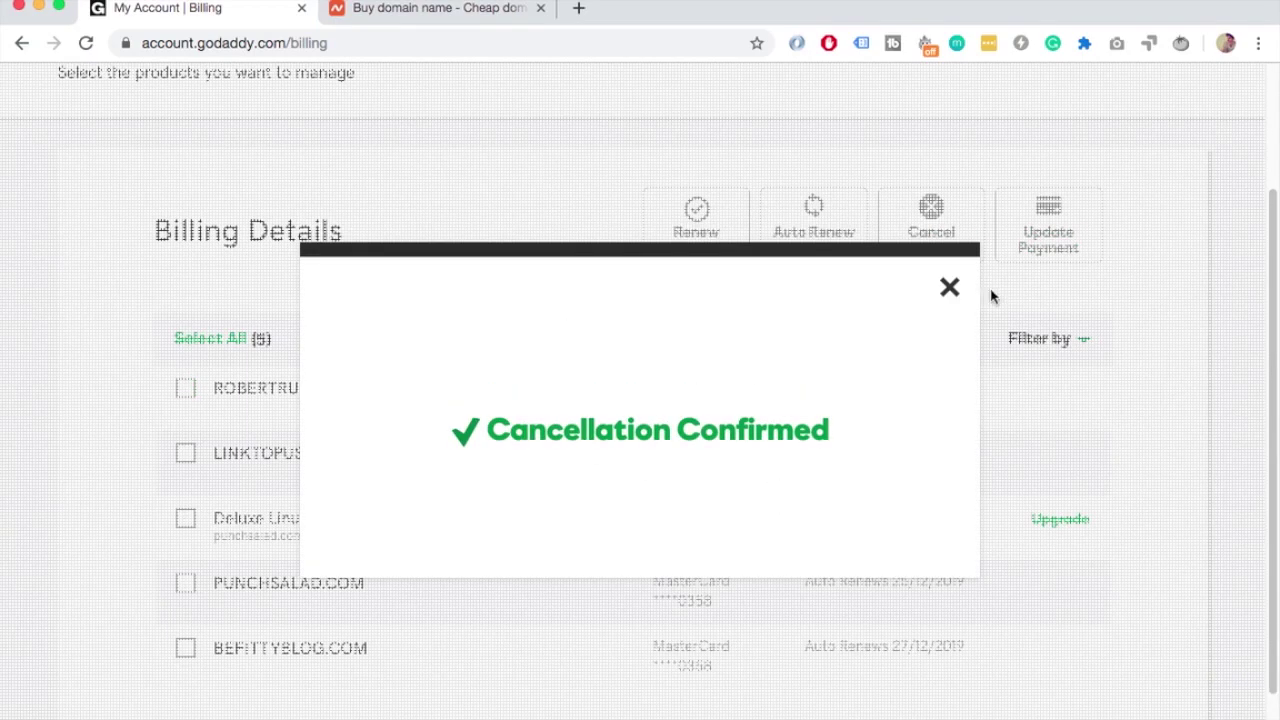
{"action": "left_click", "coordinate": [610, 322]}
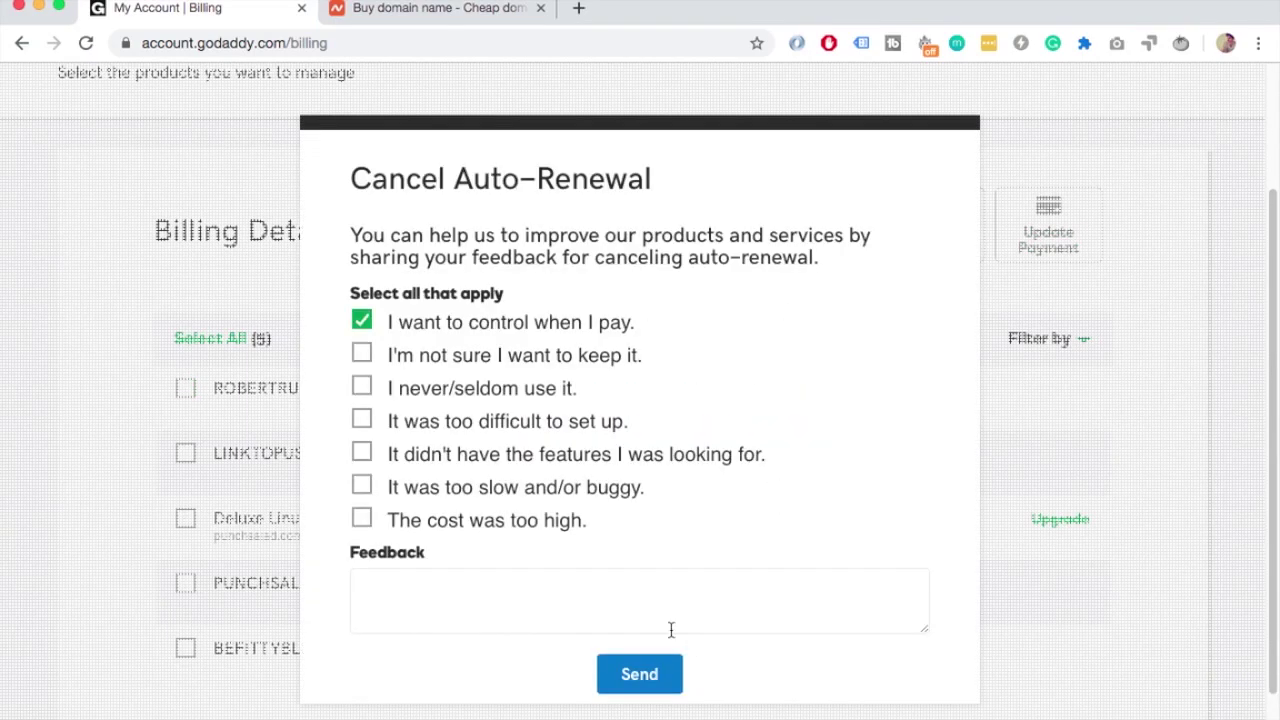
{"action": "left_click", "coordinate": [645, 678]}
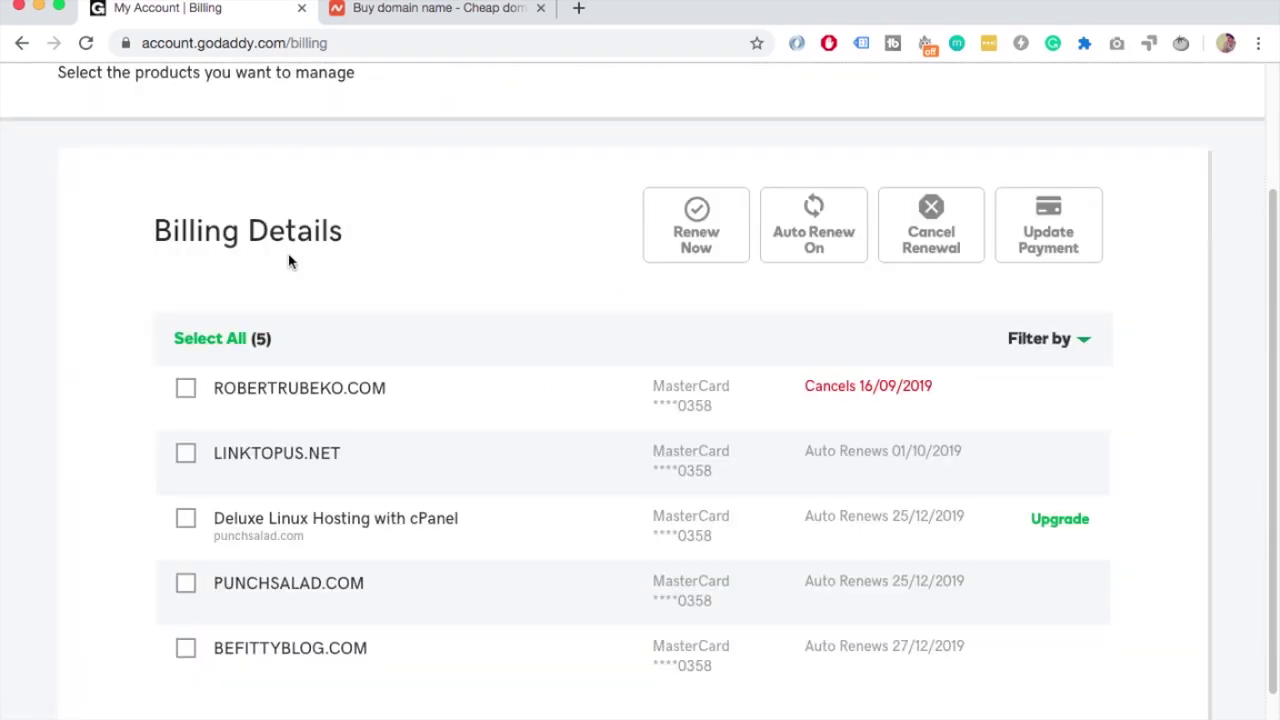
{"action": "scroll", "coordinate": [414, 222], "scroll_direction": "up", "scroll_amount": 3}
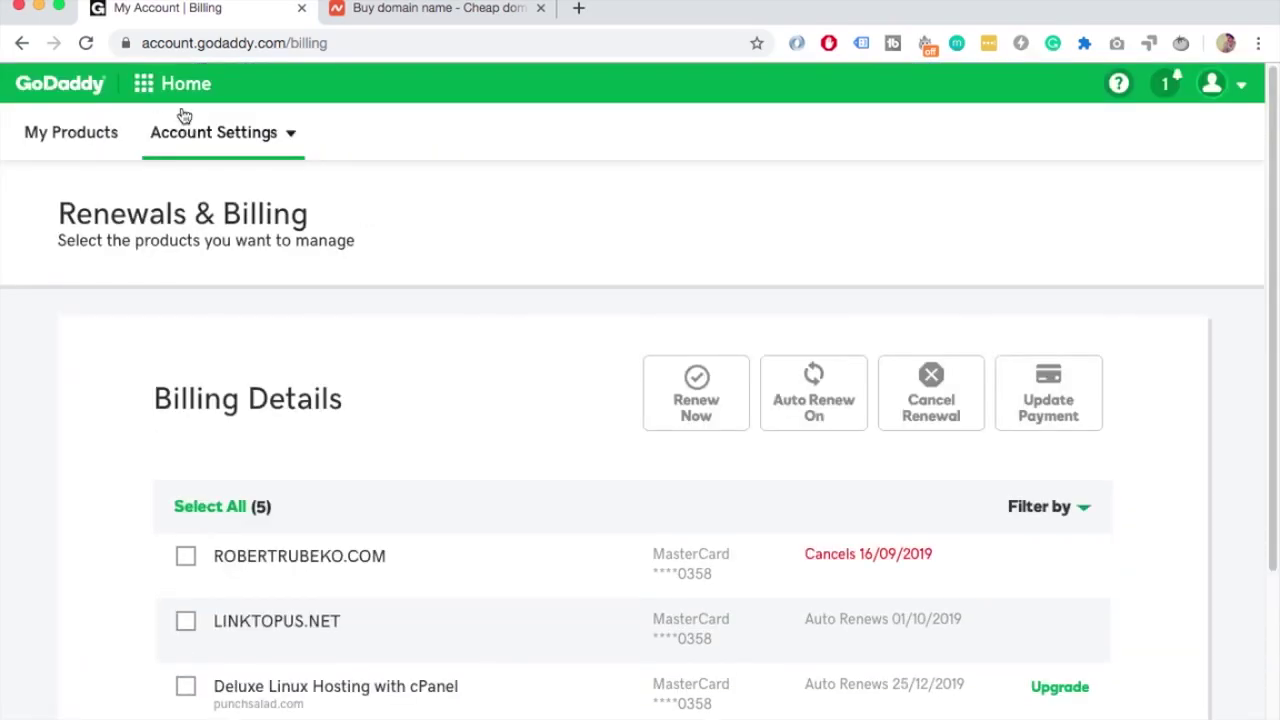
Open My Domains and review the table of all 8 domains and their privacy and lock settings.
{"action": "left_click", "coordinate": [144, 92]}
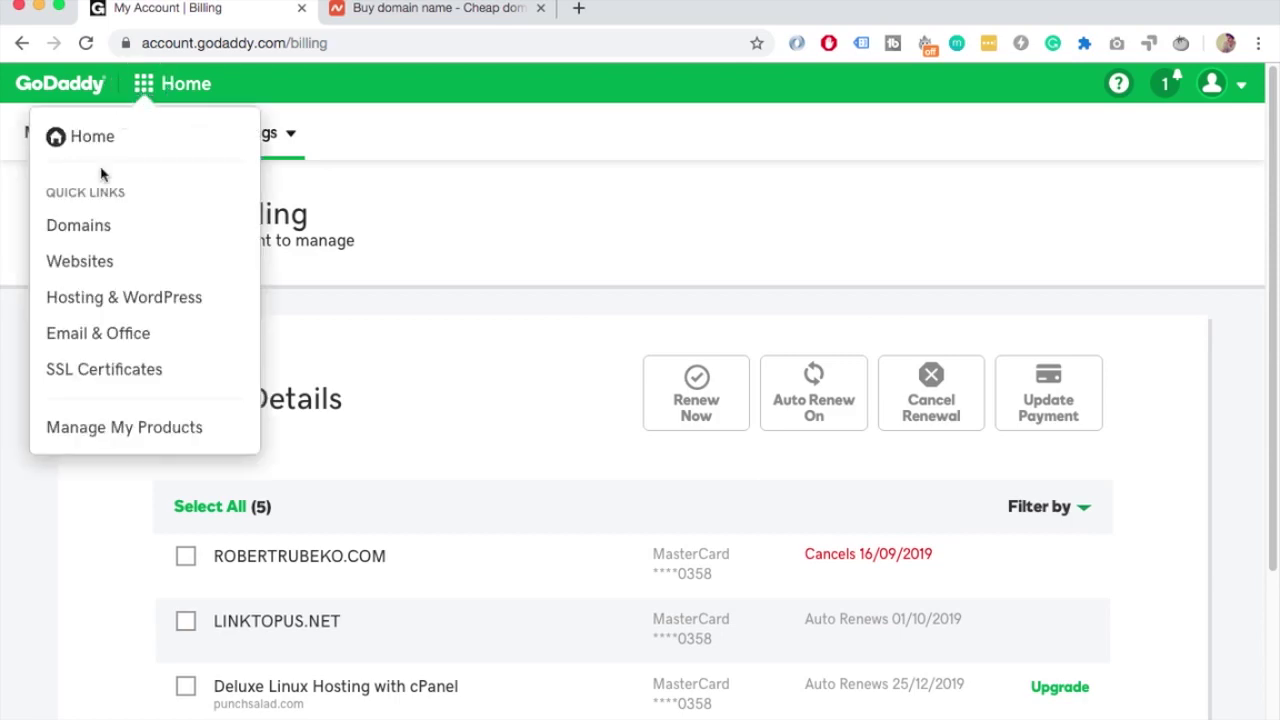
{"action": "left_click", "coordinate": [84, 230]}
{"action": "scroll", "coordinate": [650, 340], "scroll_direction": "down", "scroll_amount": 3}
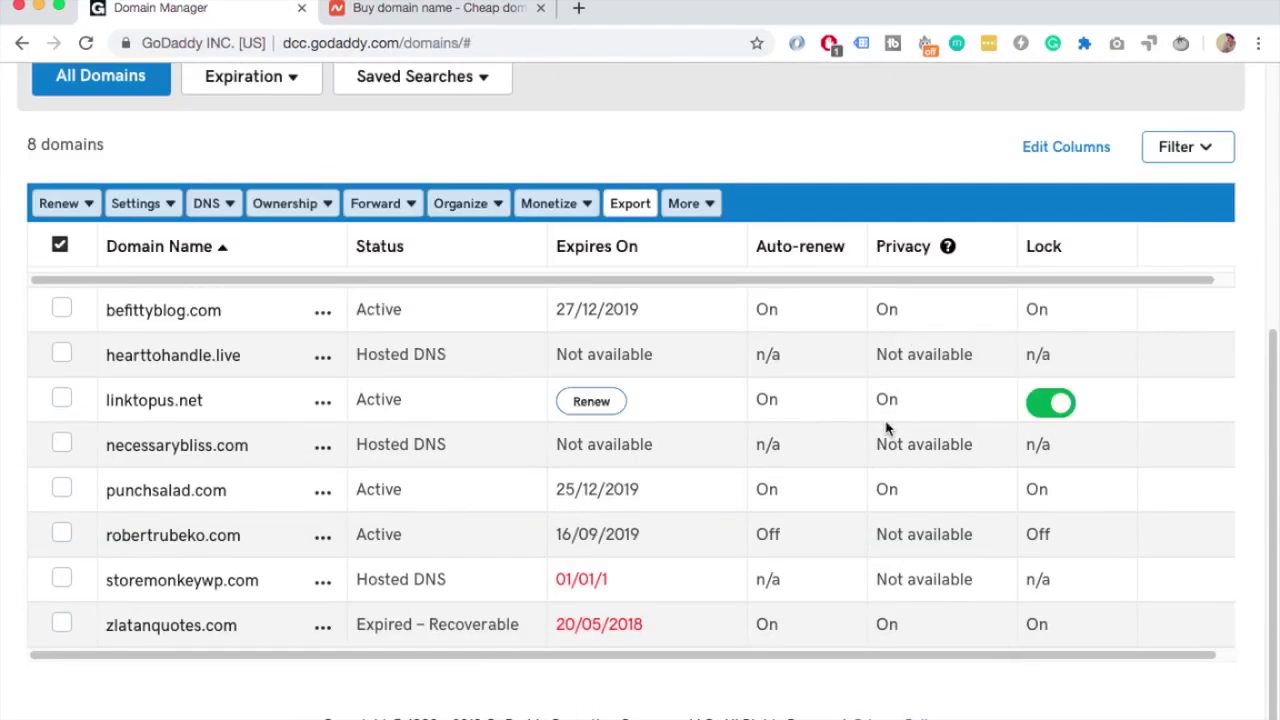
{"action": "scroll", "coordinate": [910, 320], "scroll_direction": "up", "scroll_amount": 4}
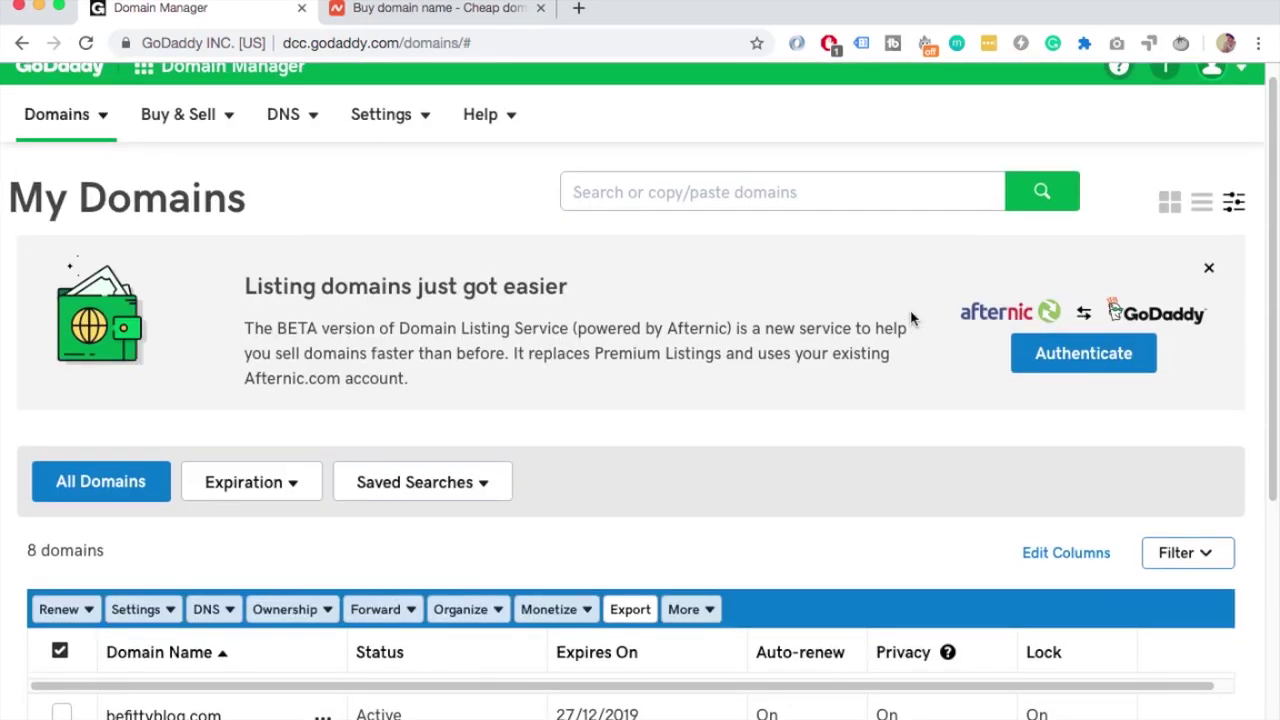
{"action": "scroll", "coordinate": [1000, 320], "scroll_direction": "down", "scroll_amount": 3}
{"action": "scroll", "coordinate": [1163, 323], "scroll_direction": "up", "scroll_amount": 4}
{"action": "left_click", "coordinate": [1233, 222]}
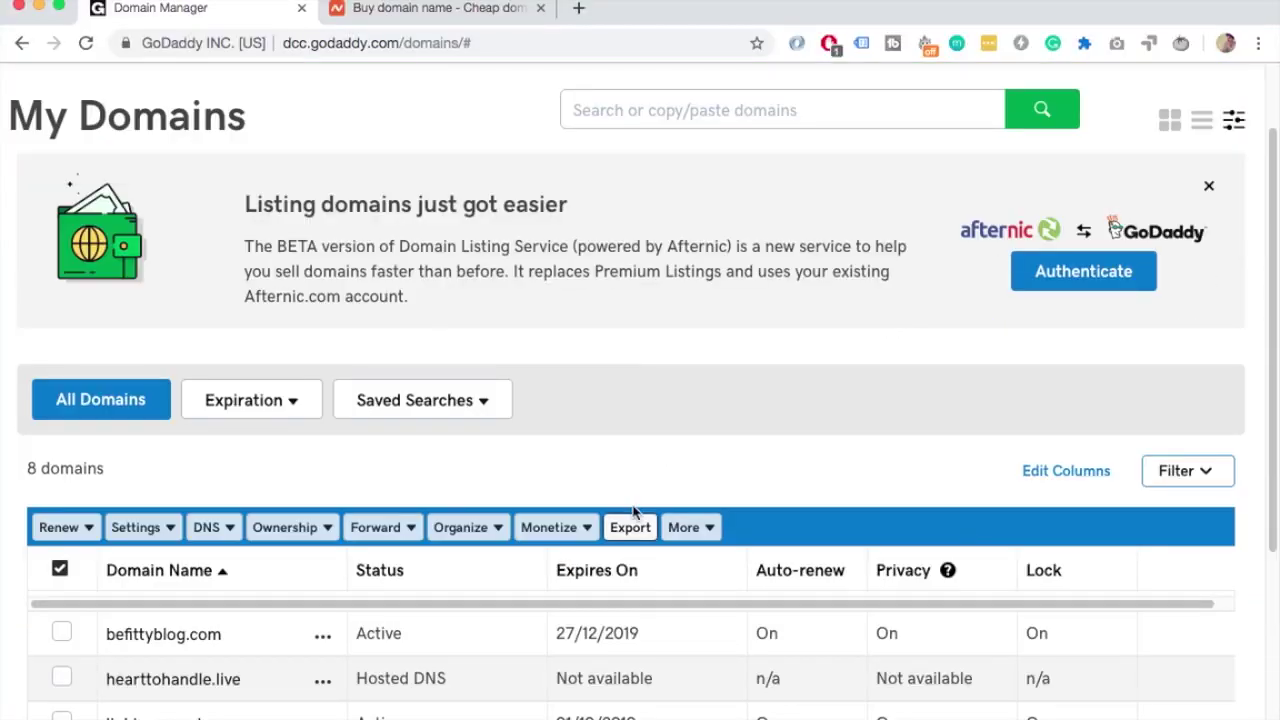
{"action": "scroll", "coordinate": [634, 440], "scroll_direction": "up", "scroll_amount": 2}
{"action": "scroll", "coordinate": [834, 270], "scroll_direction": "down", "scroll_amount": 5}
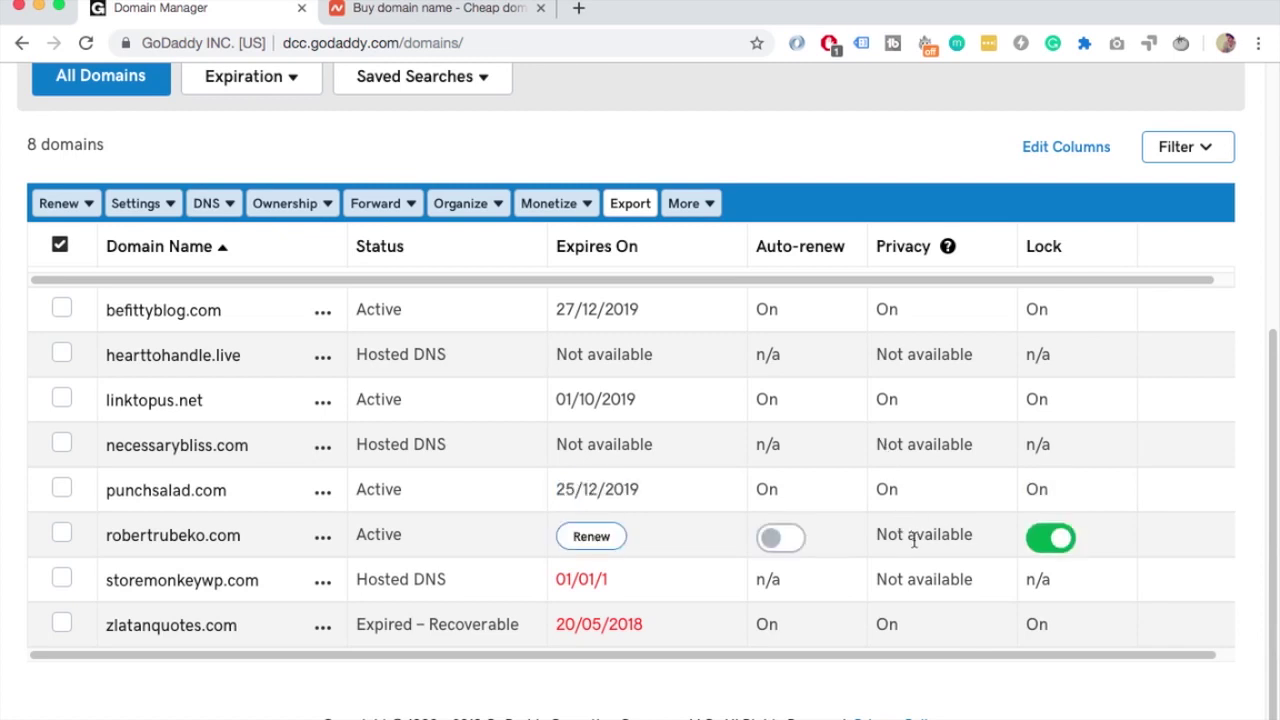
{"action": "left_click_drag", "start_coordinate": [877, 534], "coordinate": [971, 534]}
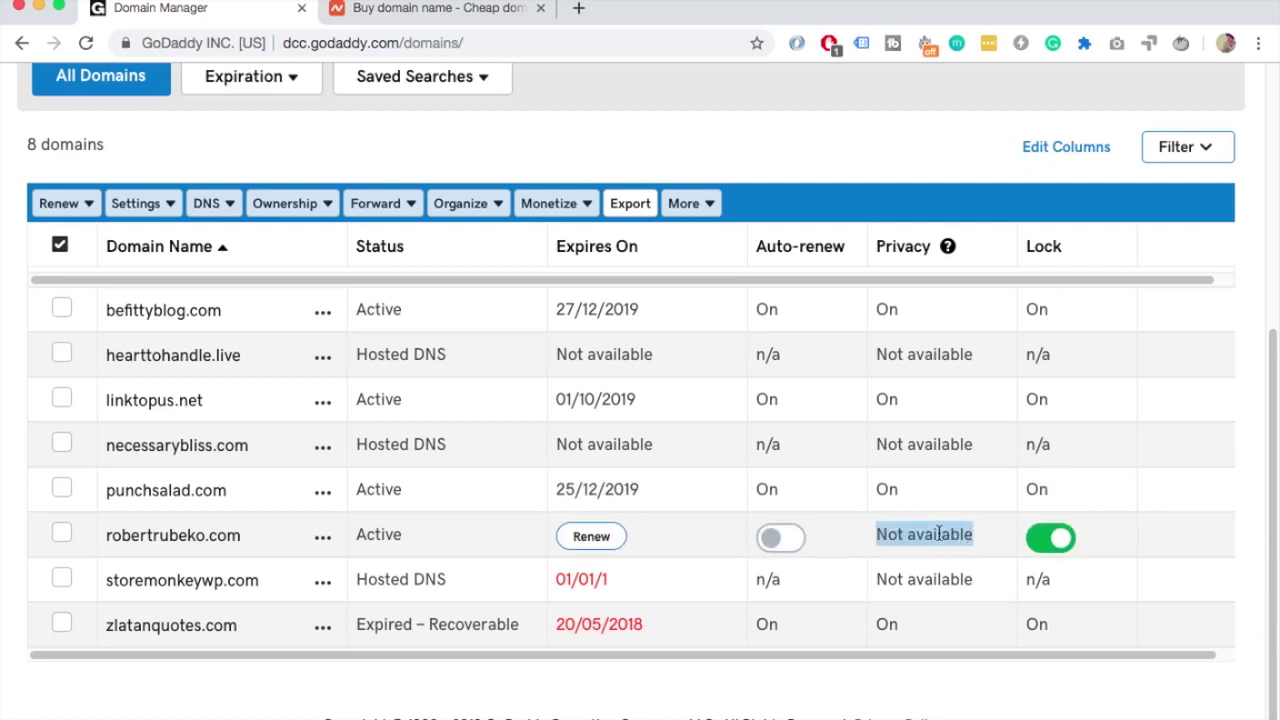
{"action": "left_click", "coordinate": [925, 527]}
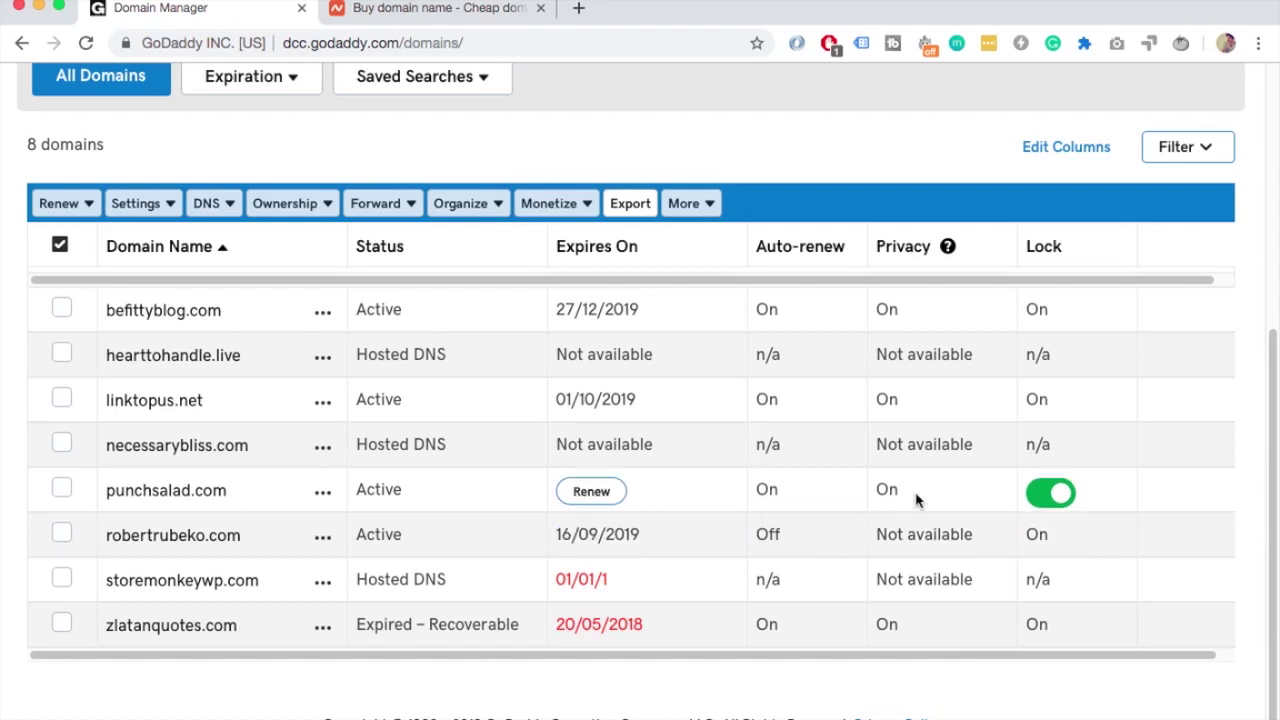
Open punchsalad.com settings, begin removing Protected Registration, then cancel so contact info stays private.
{"action": "left_click", "coordinate": [166, 491]}
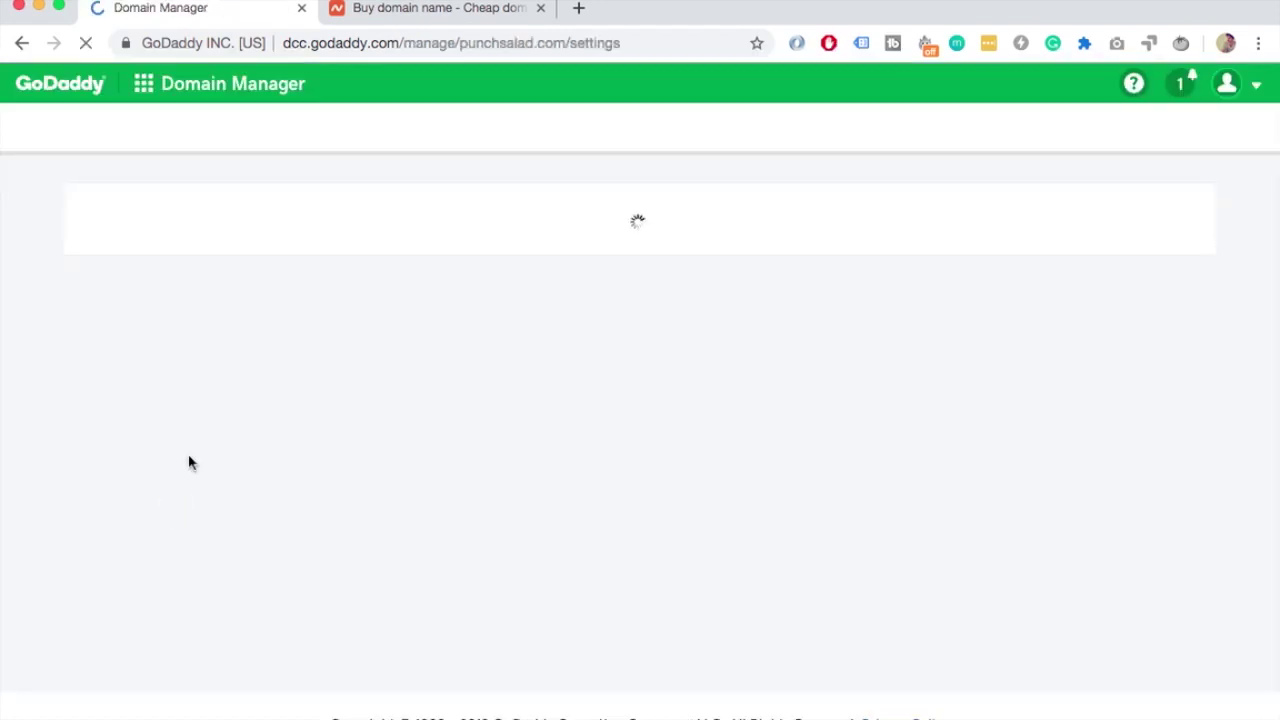
{"action": "scroll", "coordinate": [270, 360], "scroll_direction": "down", "scroll_amount": 3}
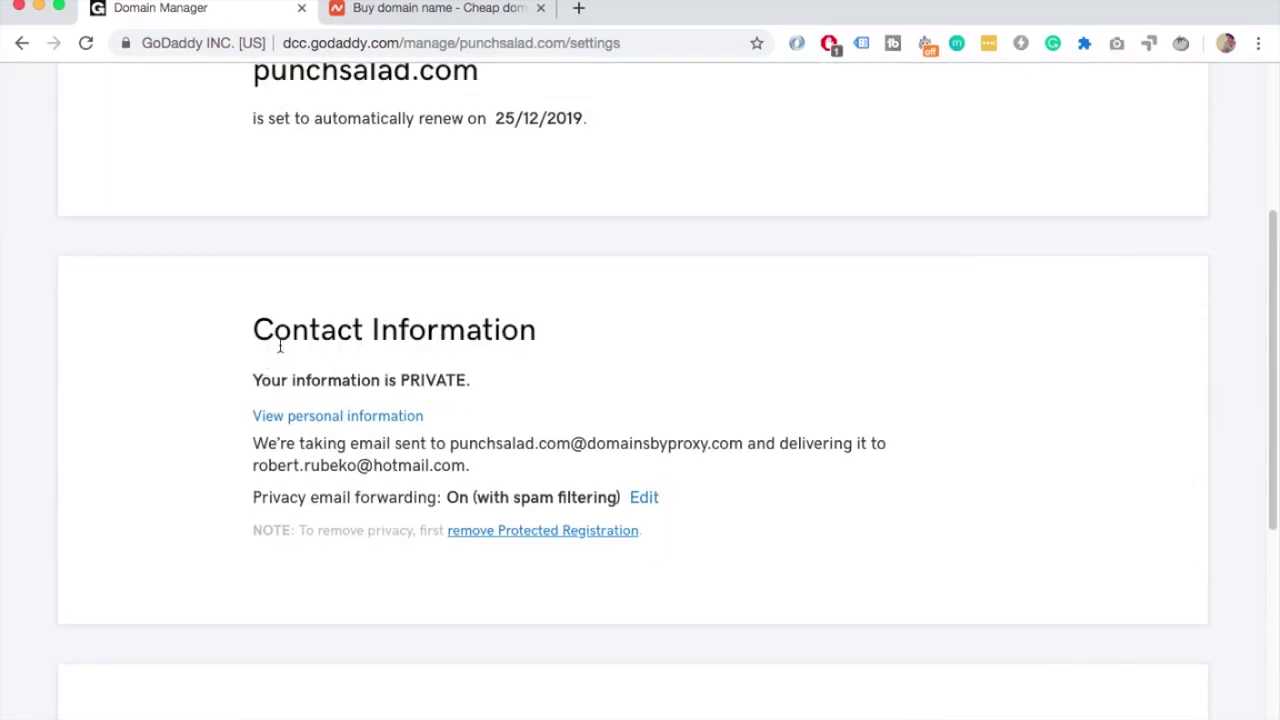
{"action": "scroll", "coordinate": [280, 346], "scroll_direction": "up", "scroll_amount": 1}
{"action": "scroll", "coordinate": [689, 343], "scroll_direction": "down", "scroll_amount": 1}
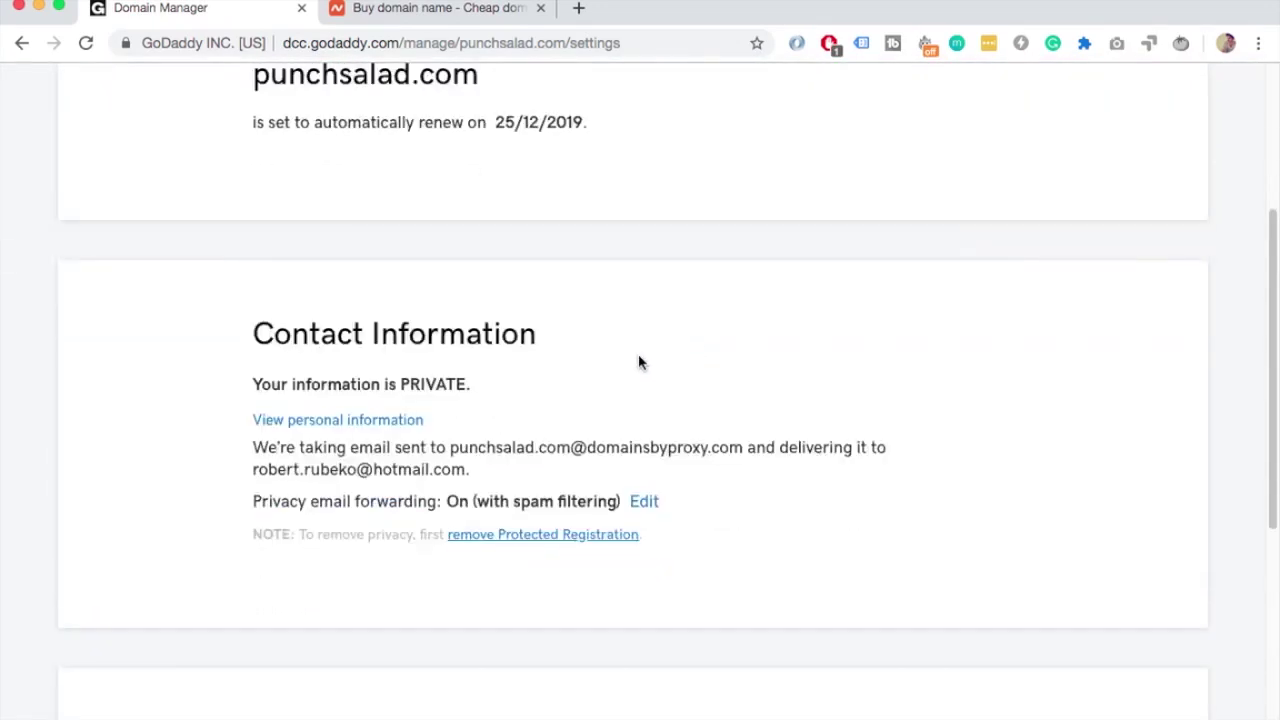
{"action": "left_click", "coordinate": [514, 540]}
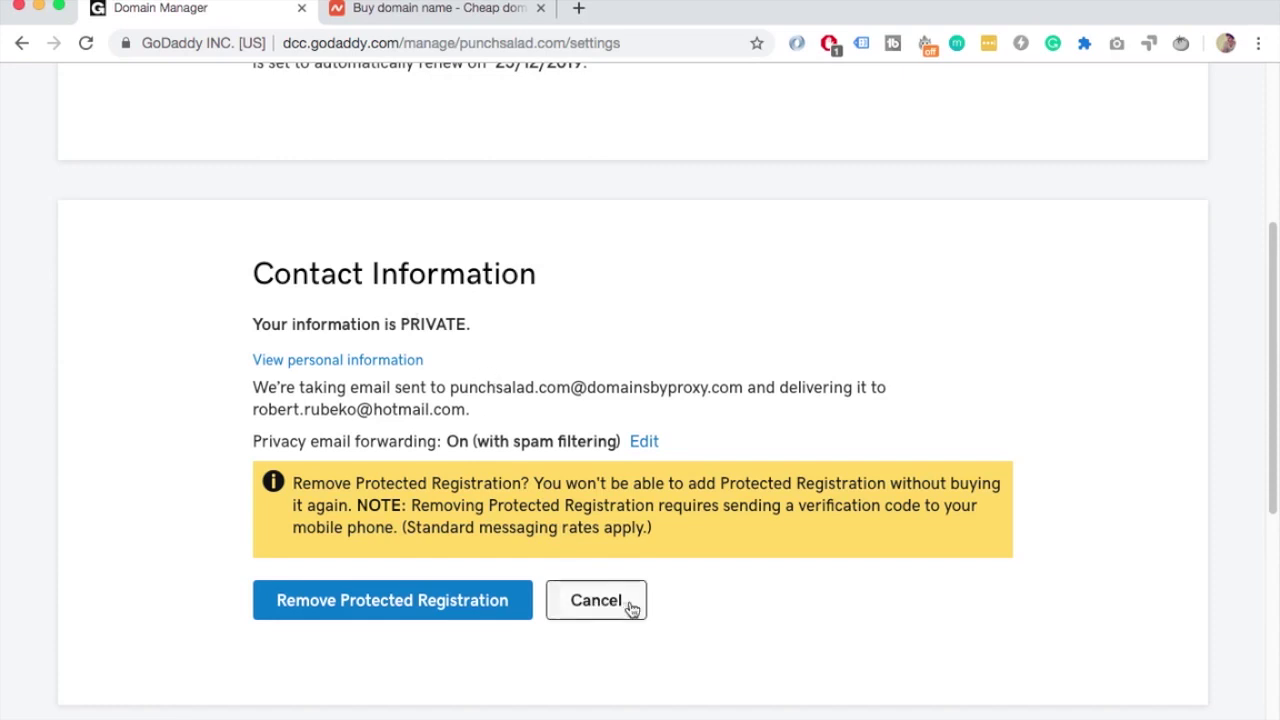
{"action": "scroll", "coordinate": [410, 218], "scroll_direction": "up", "scroll_amount": 5}
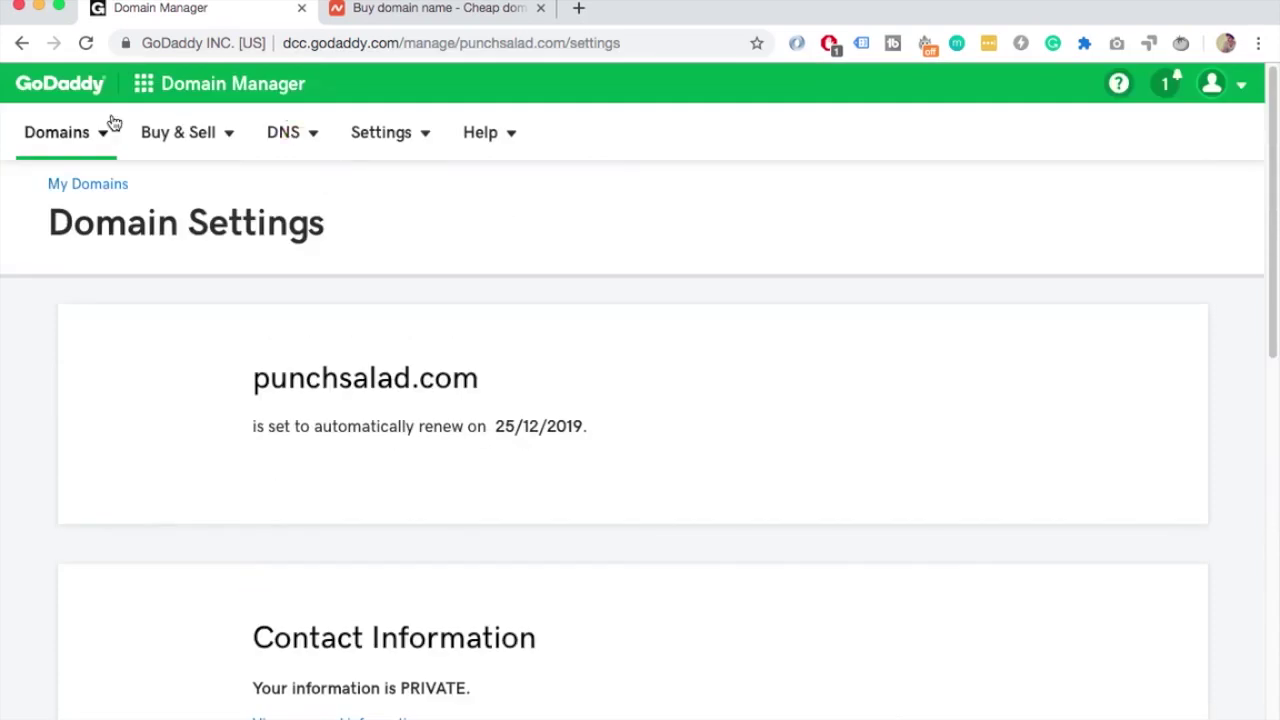
Return from punchsalad.com settings to the All Domains list showing the 8 domains.
{"action": "left_click", "coordinate": [88, 139]}
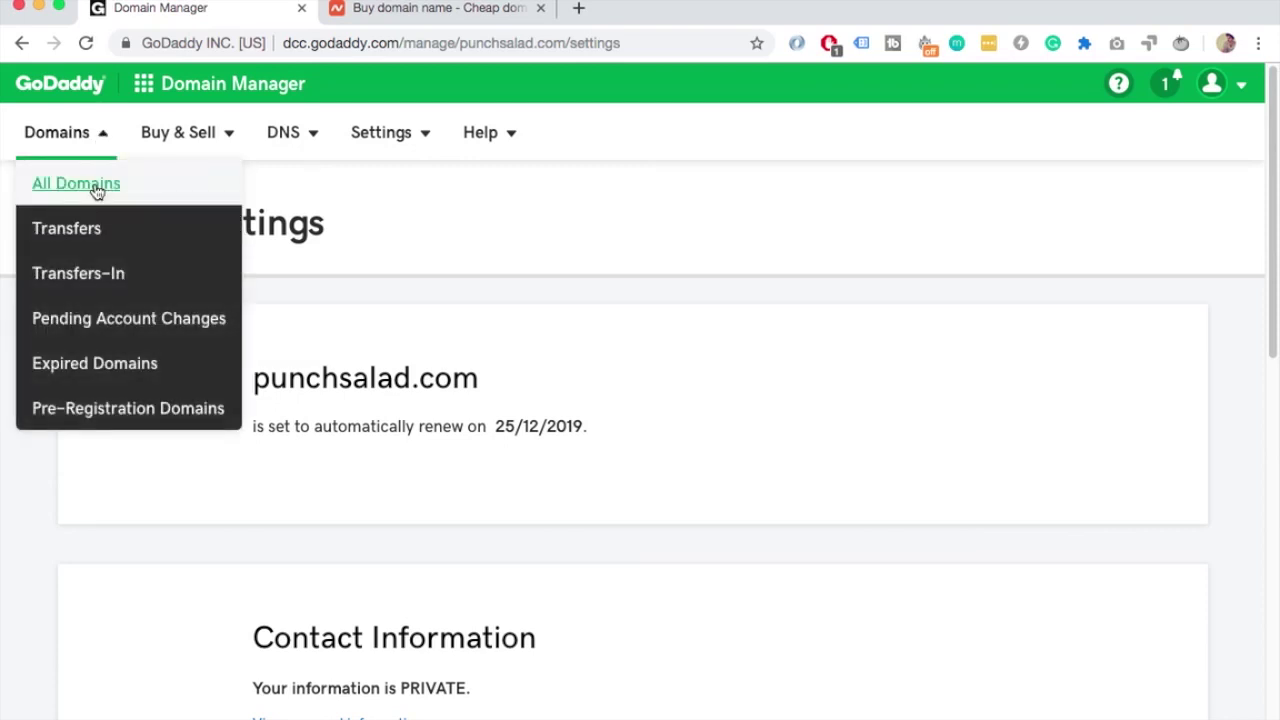
{"action": "left_click", "coordinate": [96, 190]}
{"action": "left_click", "coordinate": [144, 83]}
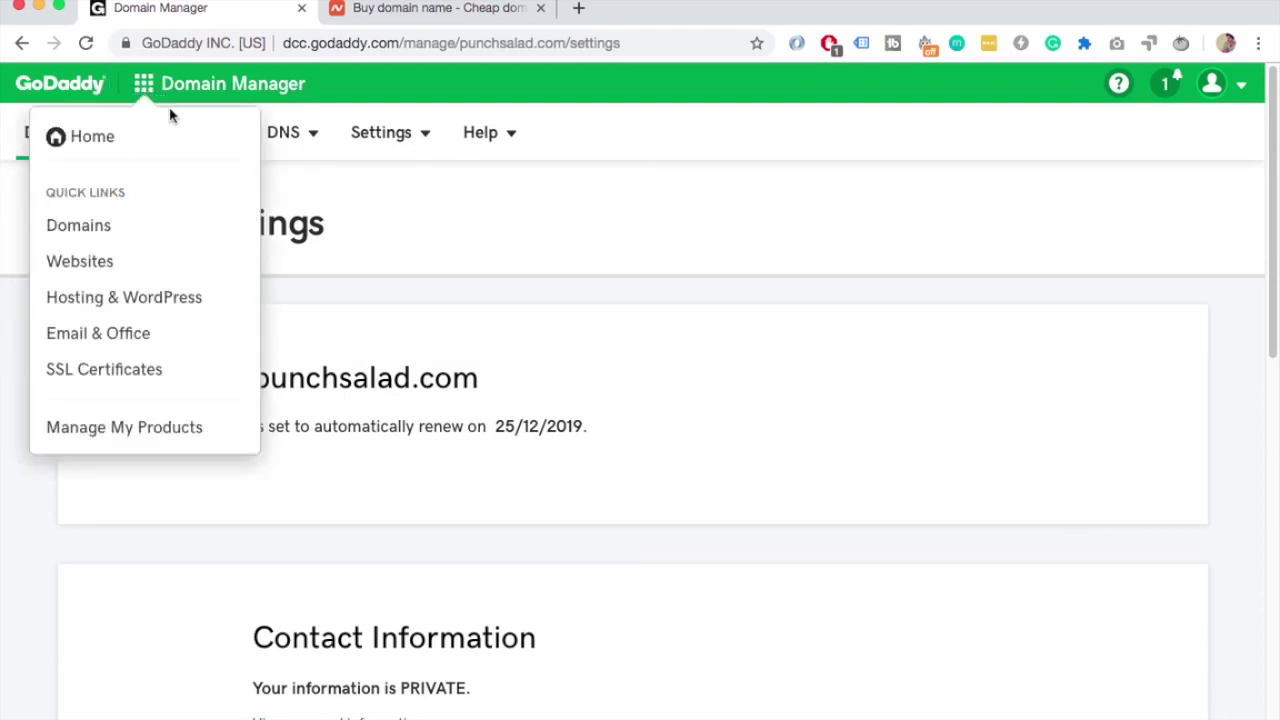
{"action": "left_click", "coordinate": [80, 228]}
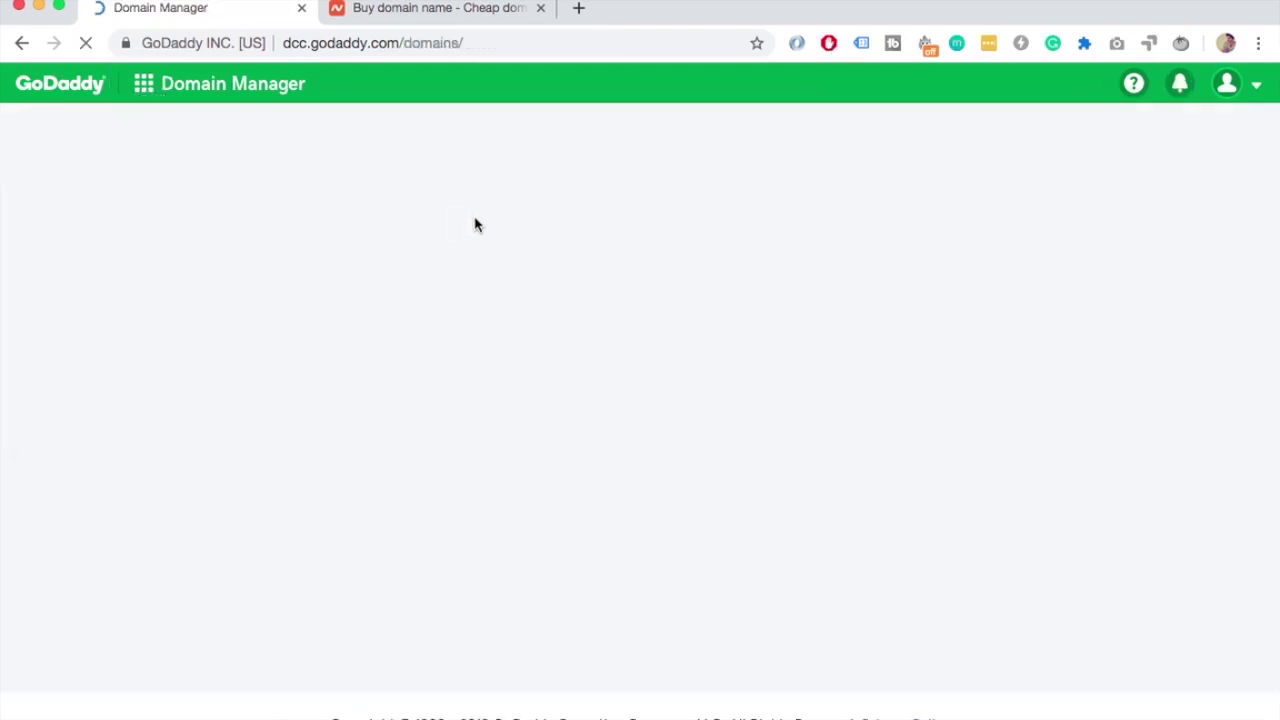
{"action": "scroll", "coordinate": [806, 303], "scroll_direction": "down", "scroll_amount": 5}
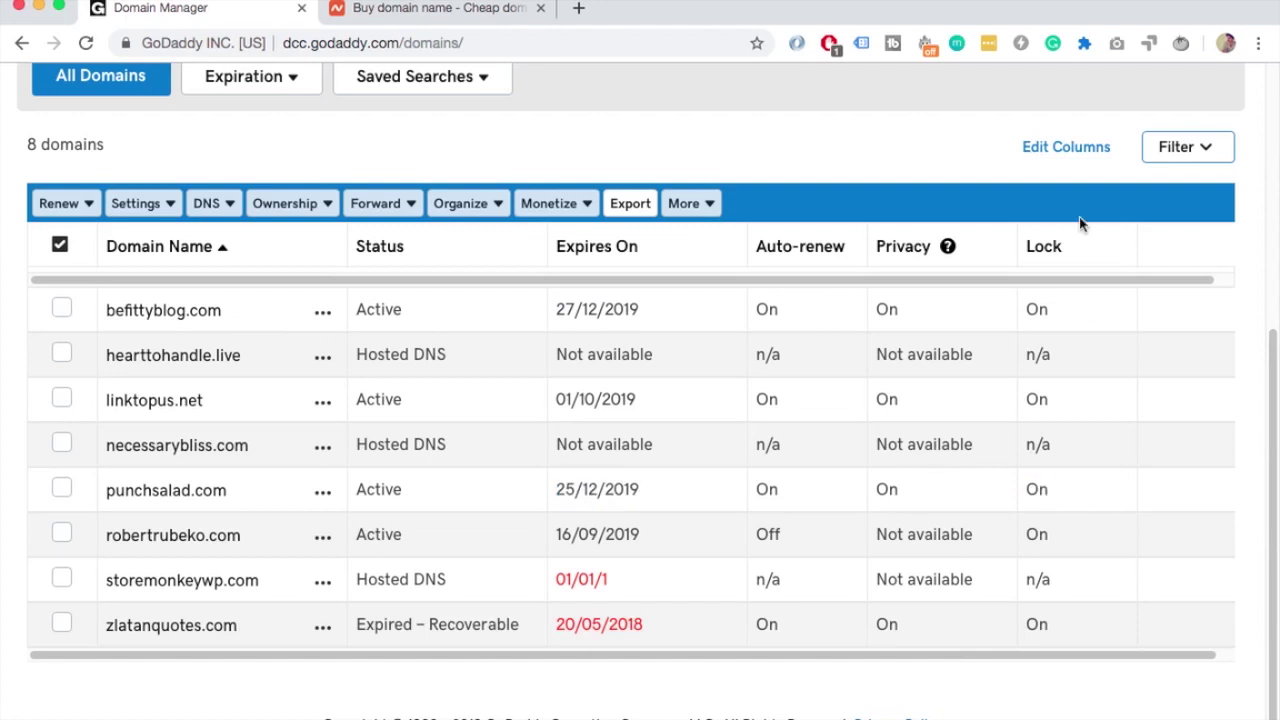
Switch off the transfer lock on robertrubeko.com in the domain list.
{"action": "mouse_move", "coordinate": [801, 536]}
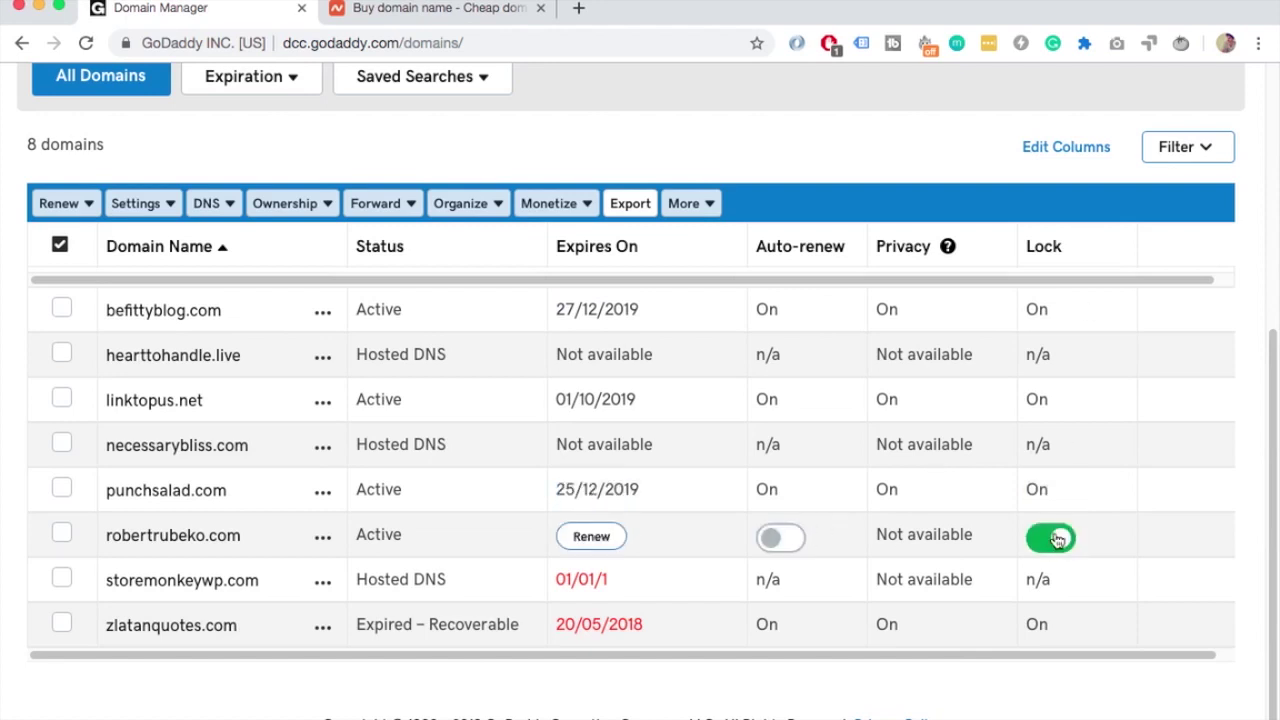
{"action": "left_click", "coordinate": [1057, 543]}
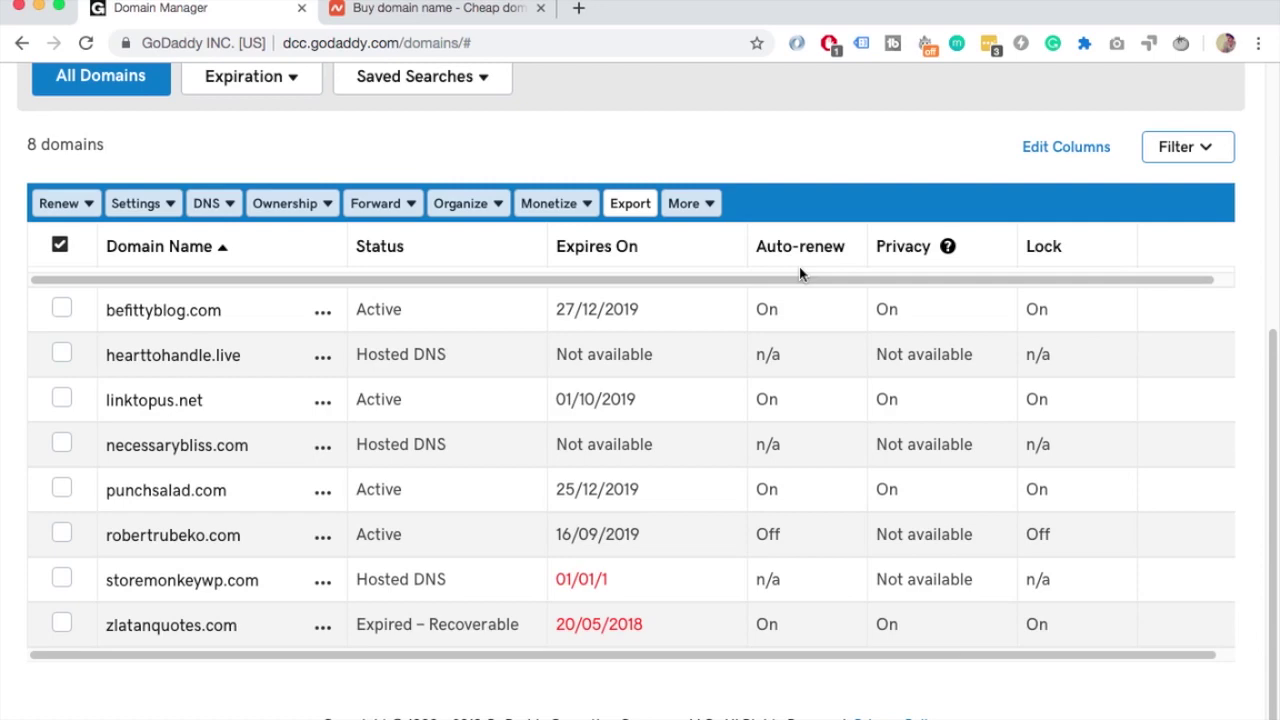
{"action": "scroll", "coordinate": [354, 347], "scroll_direction": "up", "scroll_amount": 3}
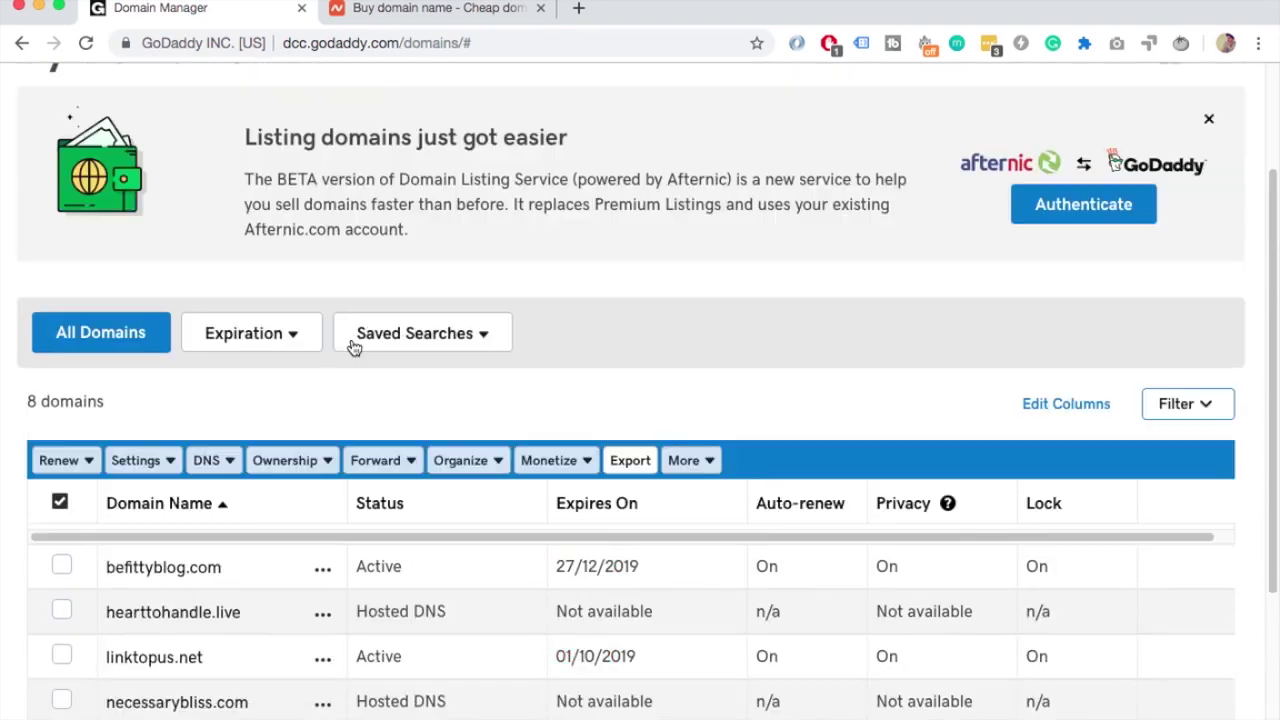
{"action": "scroll", "coordinate": [586, 343], "scroll_direction": "up", "scroll_amount": 1}
{"action": "scroll", "coordinate": [589, 343], "scroll_direction": "down", "scroll_amount": 4}
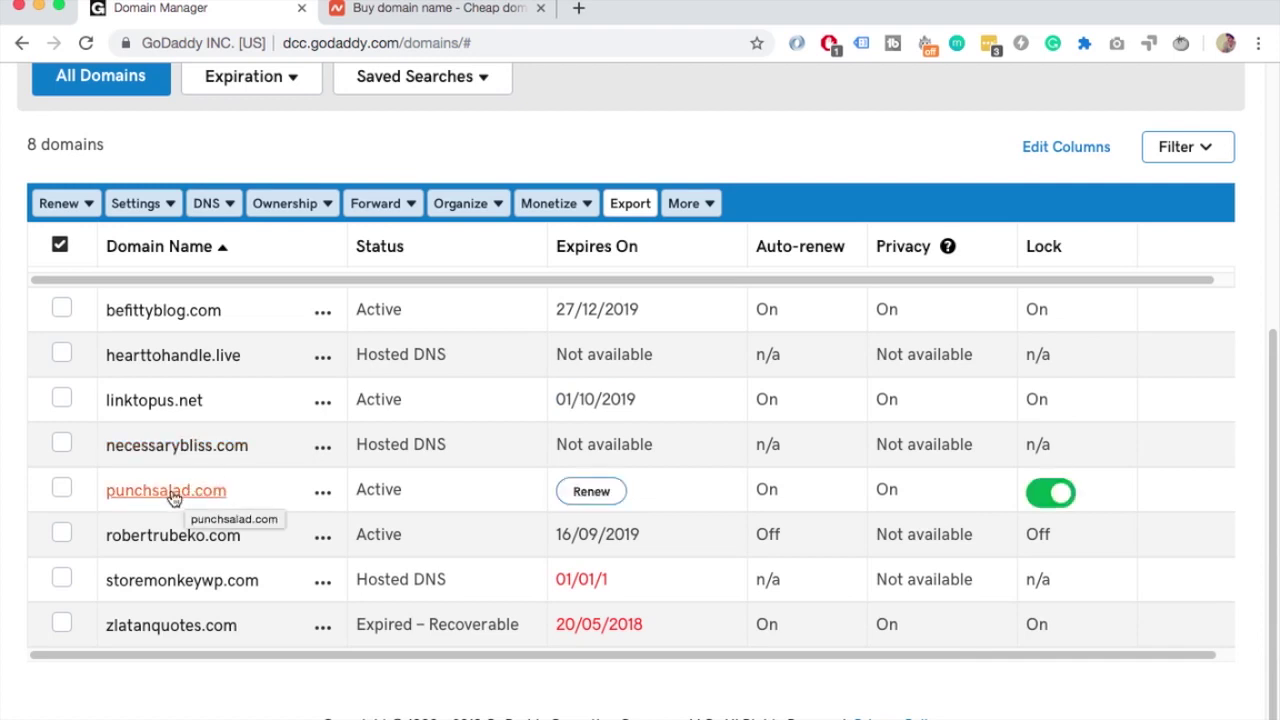
Open robertrubeko.com settings and select its contact e-mail address under Contact Information.
{"action": "left_click", "coordinate": [172, 538]}
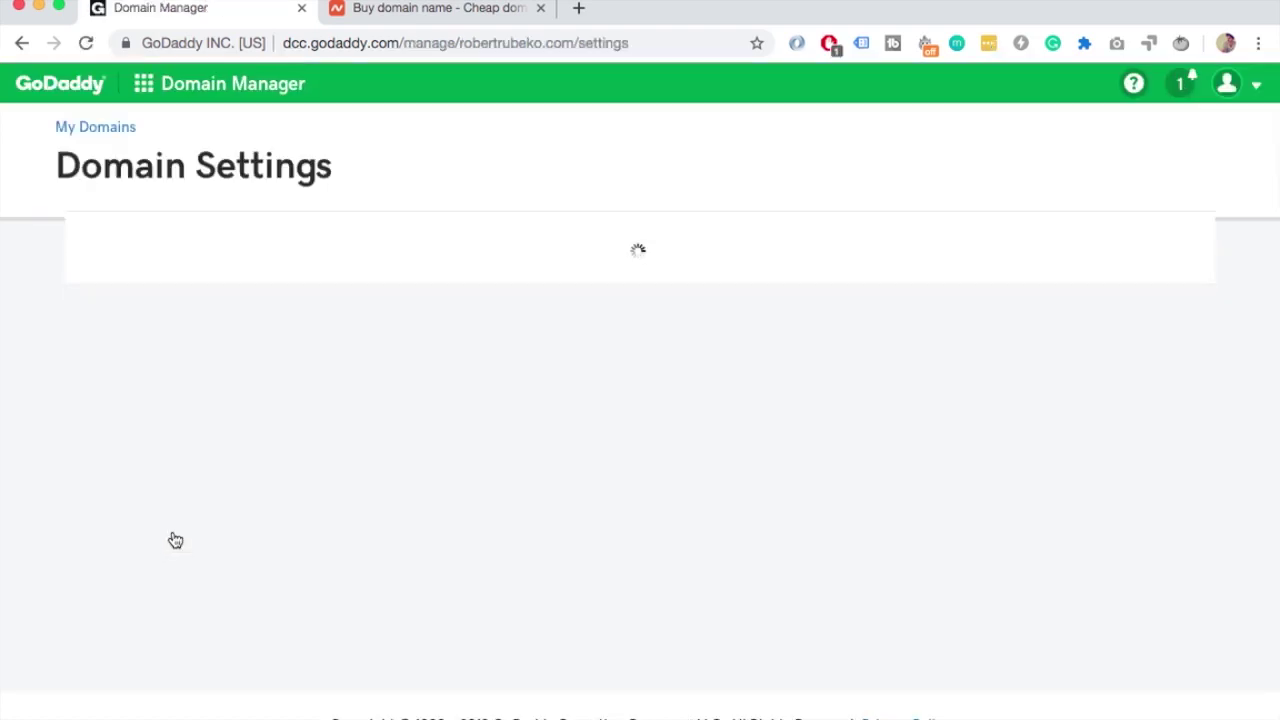
{"action": "scroll", "coordinate": [223, 372], "scroll_direction": "down", "scroll_amount": 5}
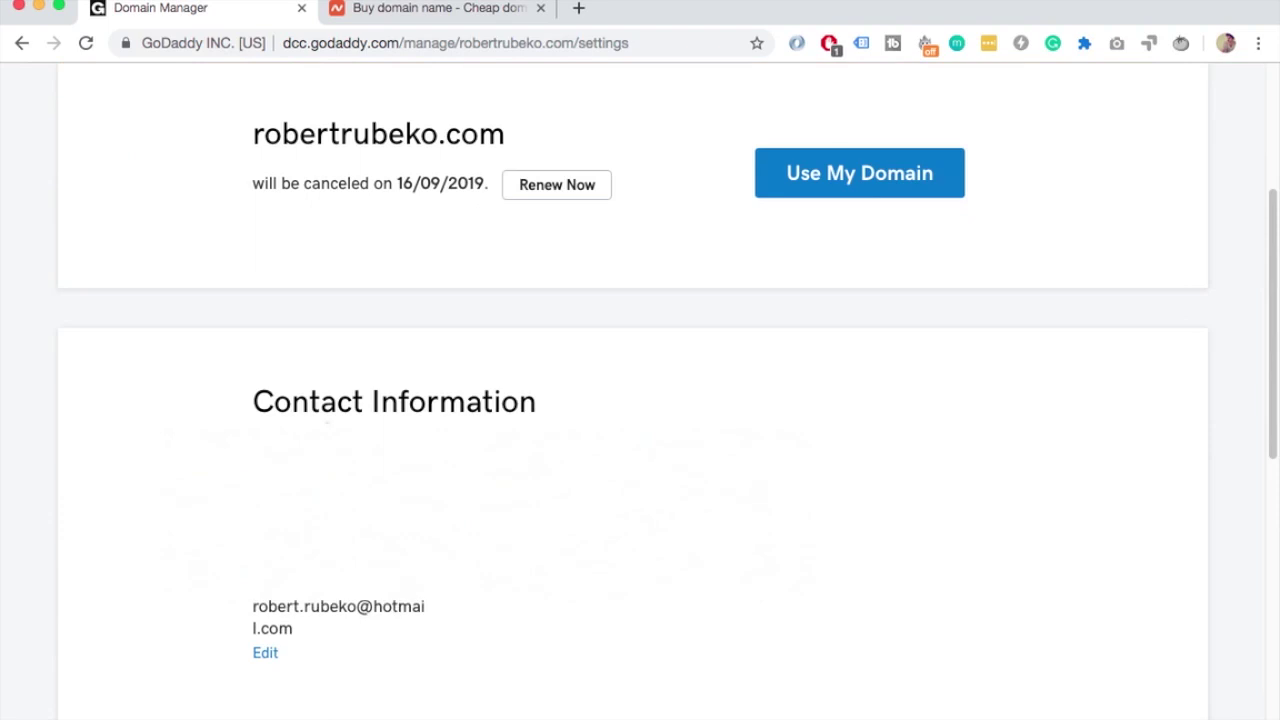
{"action": "left_click_drag", "start_coordinate": [254, 606], "coordinate": [366, 623]}
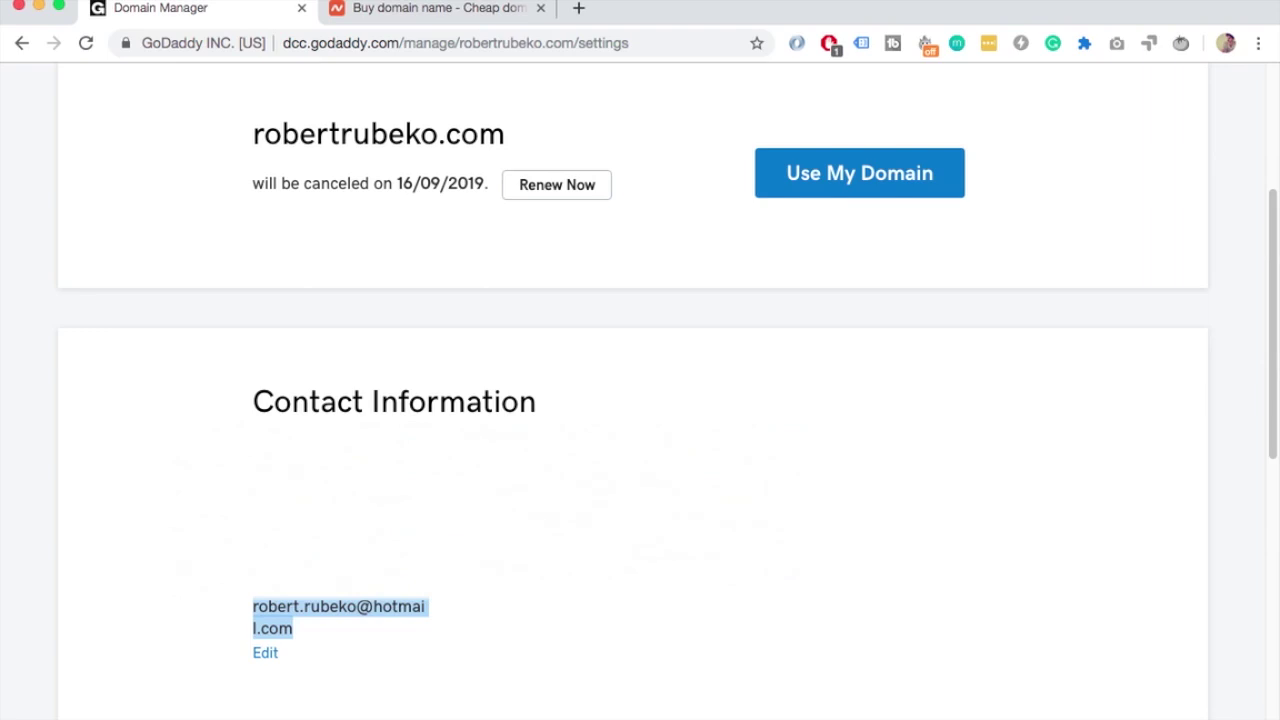
{"action": "scroll", "coordinate": [426, 232], "scroll_direction": "up", "scroll_amount": 5}
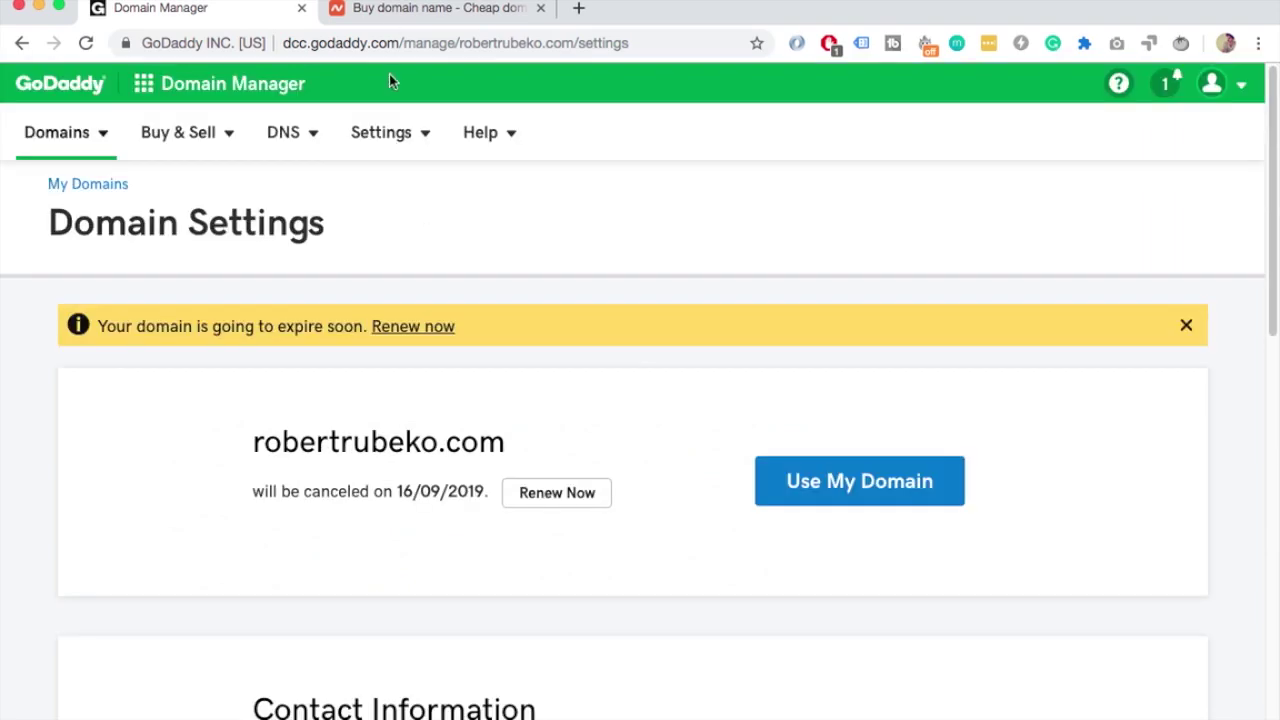
Switch to Namecheap and sign in to the account.
{"action": "left_click", "coordinate": [388, 9]}
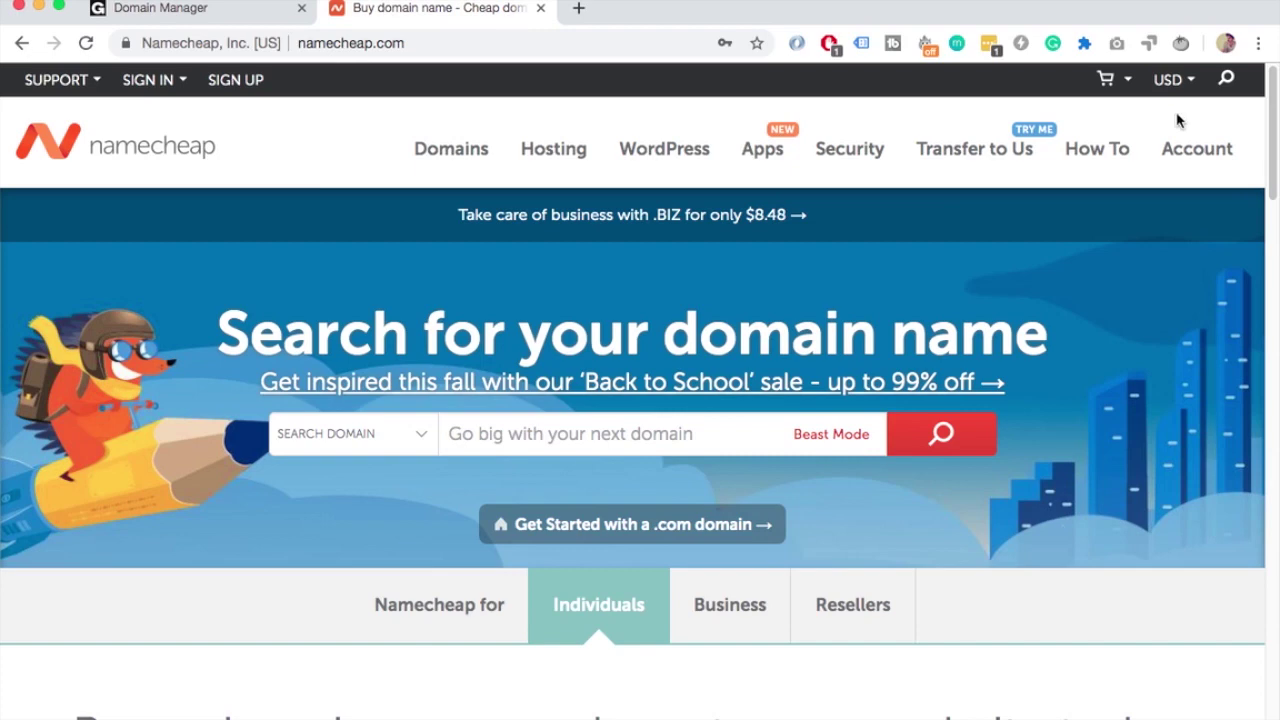
{"action": "mouse_move", "coordinate": [1178, 88]}
{"action": "mouse_move", "coordinate": [148, 80]}
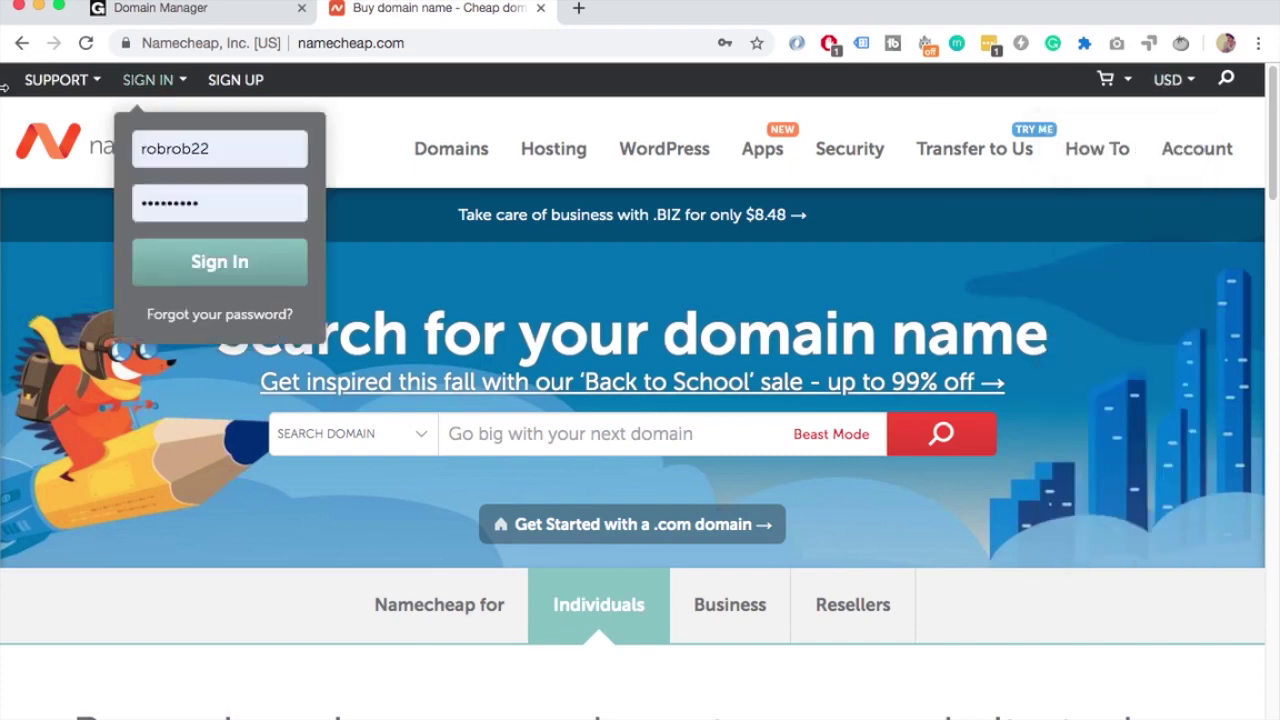
{"action": "key", "text": "BackSpace"}
{"action": "key", "text": "BackSpace"}
{"action": "key", "text": "BackSpace"}
{"action": "key", "text": "BackSpace"}
{"action": "key", "text": "BackSpace"}
{"action": "key", "text": "BackSpace"}
{"action": "left_click", "coordinate": [218, 263]}
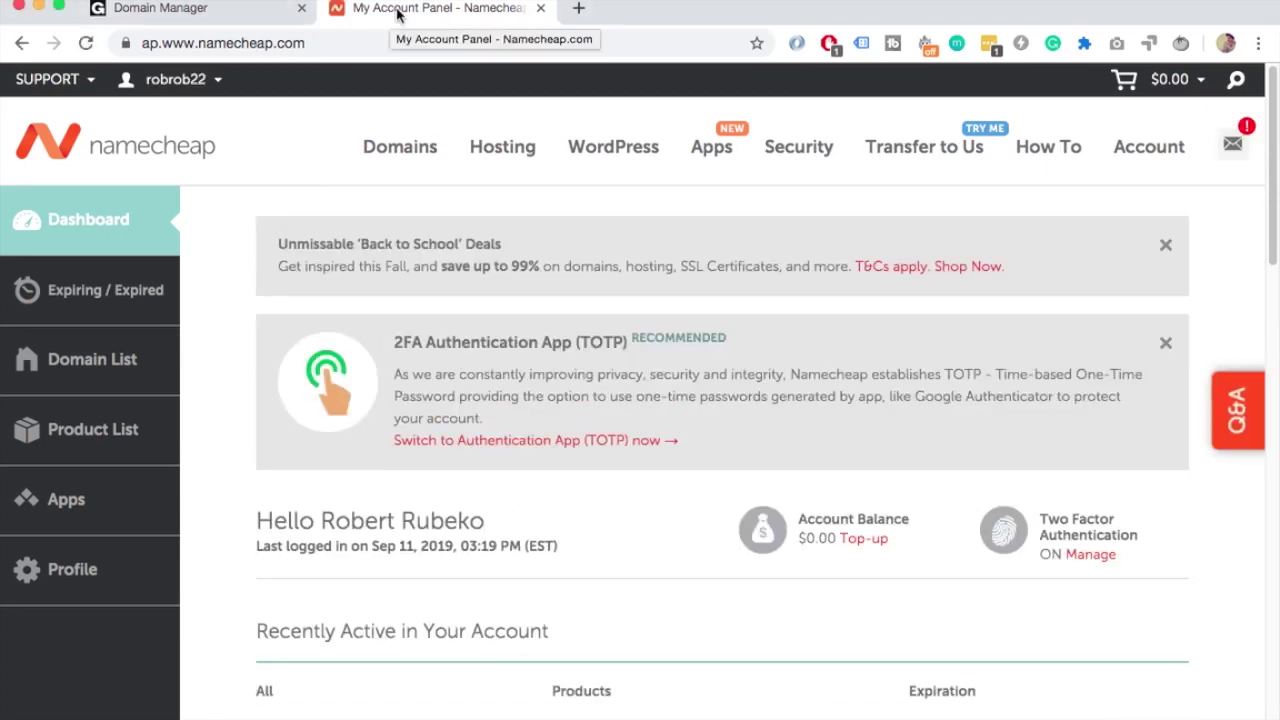
Enter robertrubeko.com on the Domains Transfer page and check its transfer eligibility.
{"action": "mouse_move", "coordinate": [400, 147]}
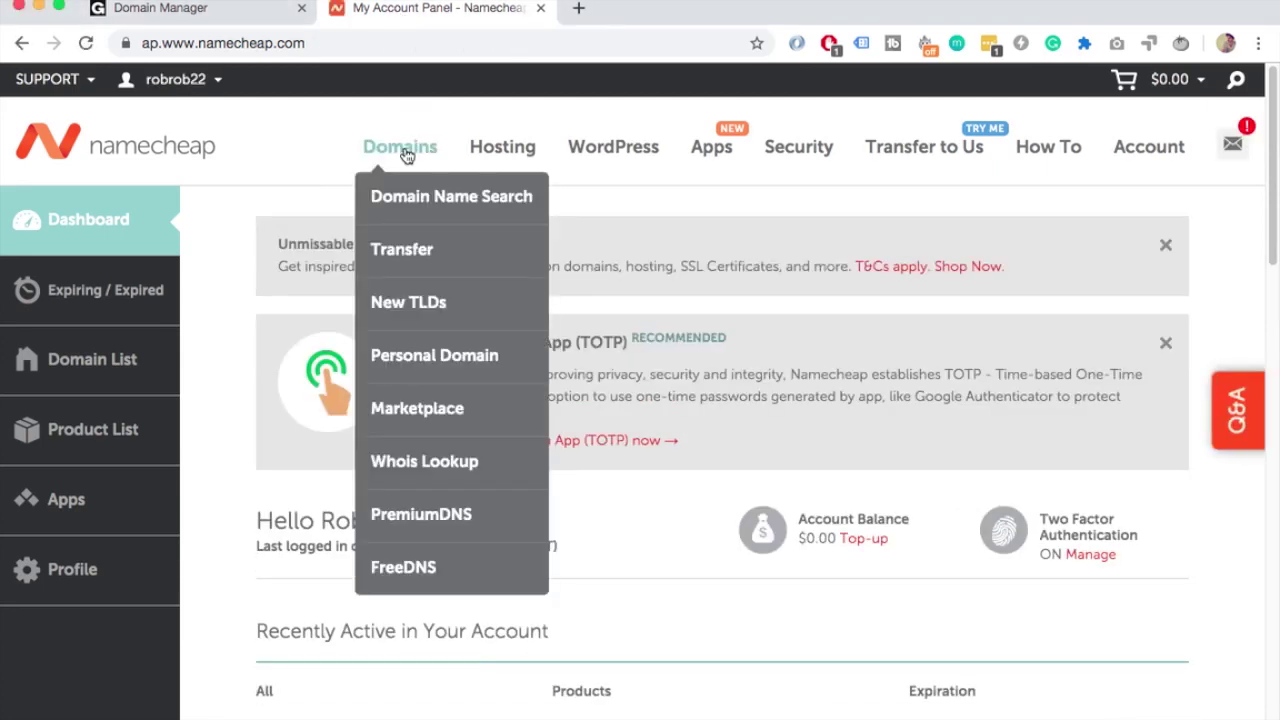
{"action": "left_click", "coordinate": [418, 260]}
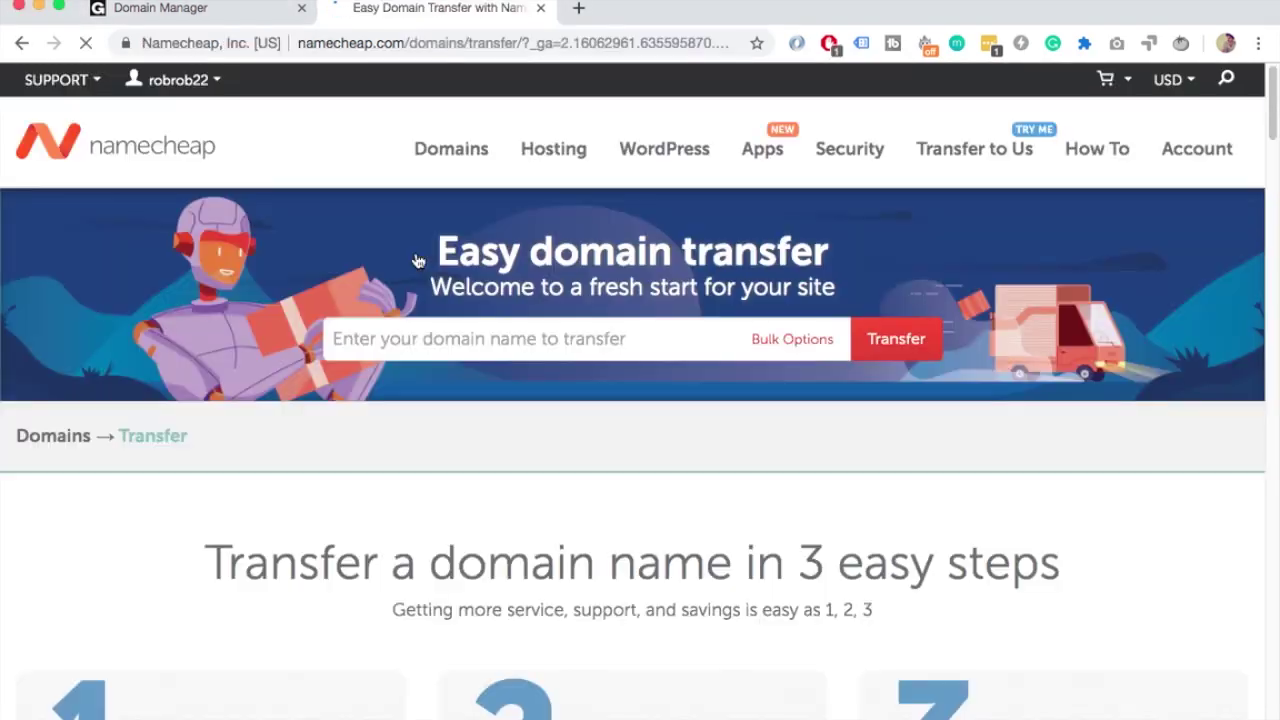
{"action": "type", "text": "ro"}
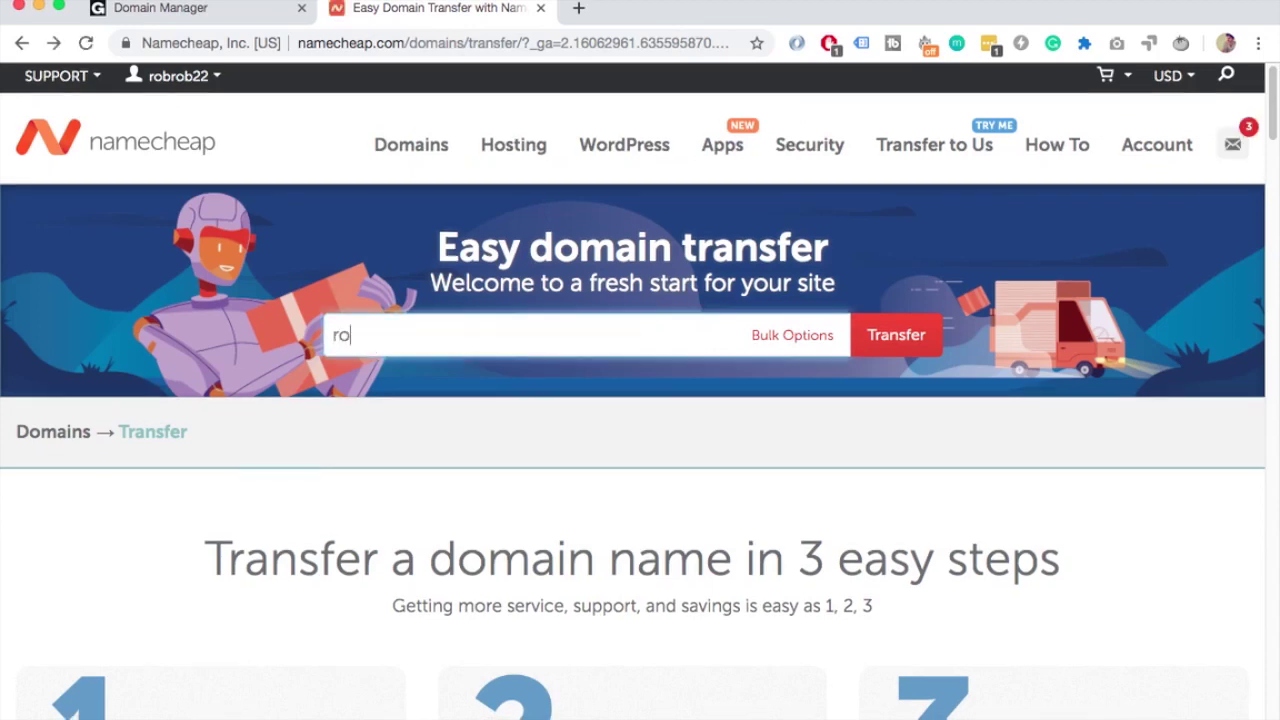
{"action": "type", "text": "bertrubeko.com"}
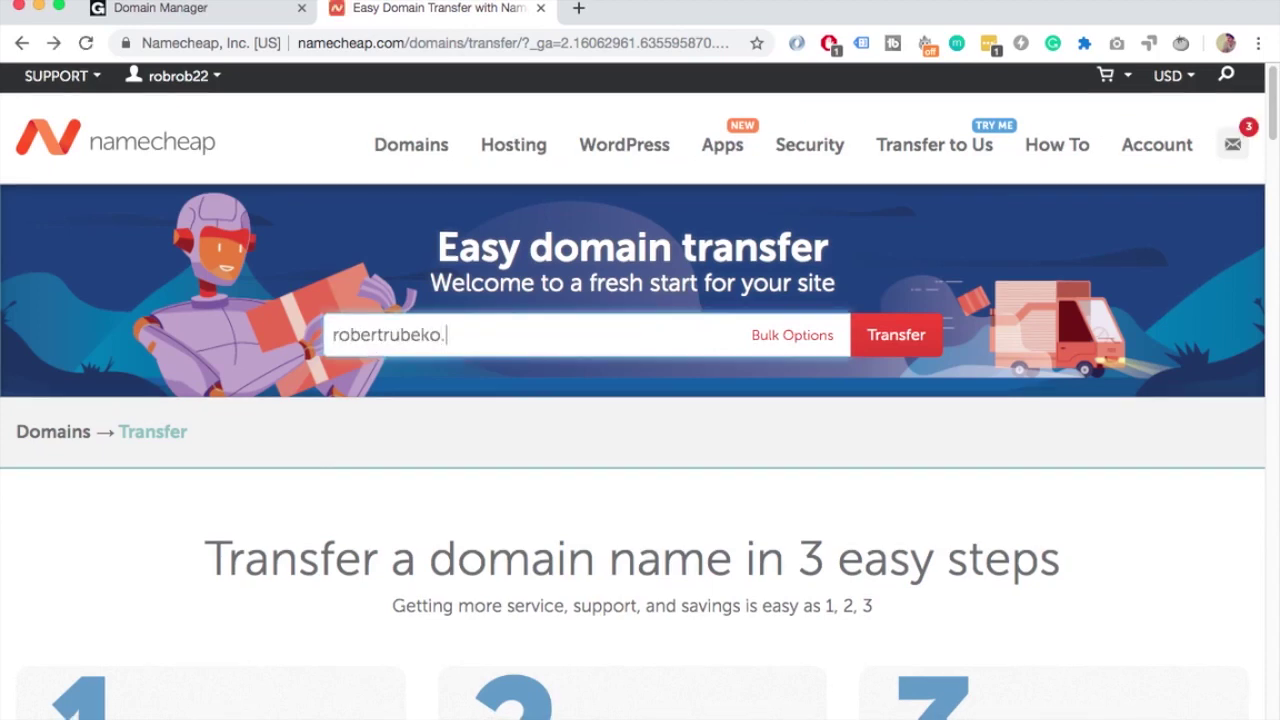
{"action": "left_click", "coordinate": [893, 337]}
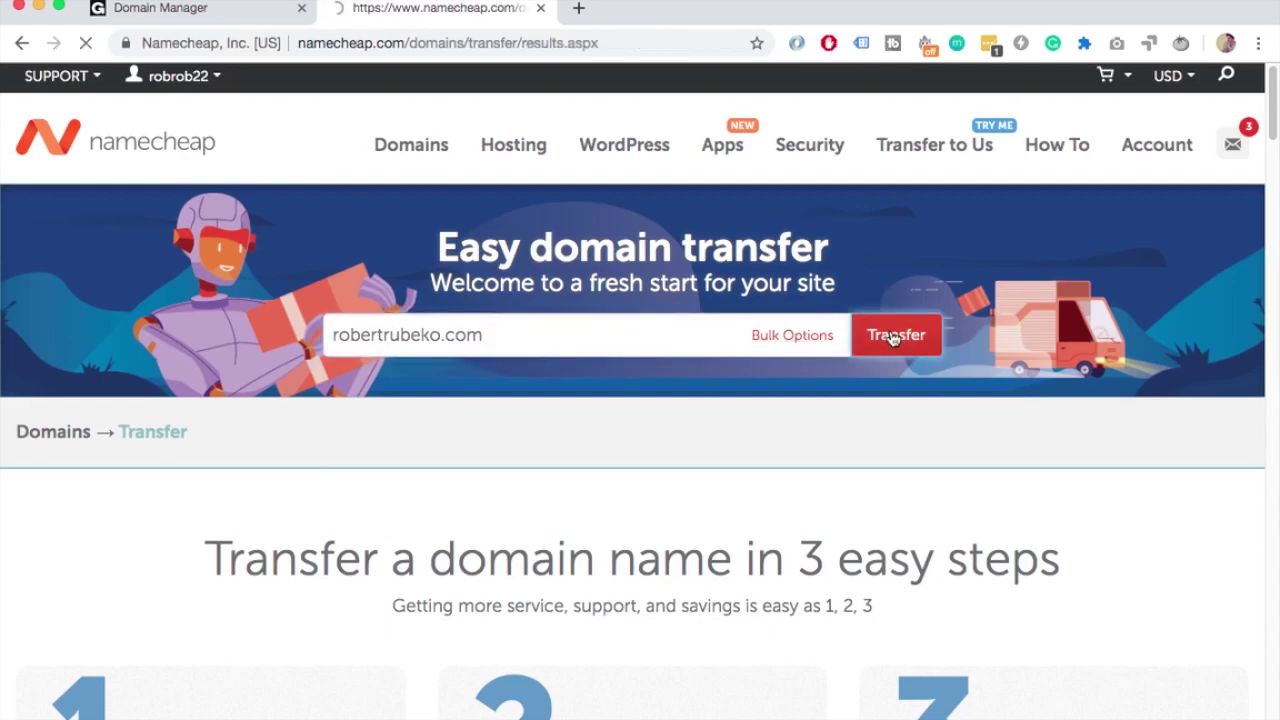
{"action": "scroll", "coordinate": [893, 337], "scroll_direction": "down", "scroll_amount": 4}
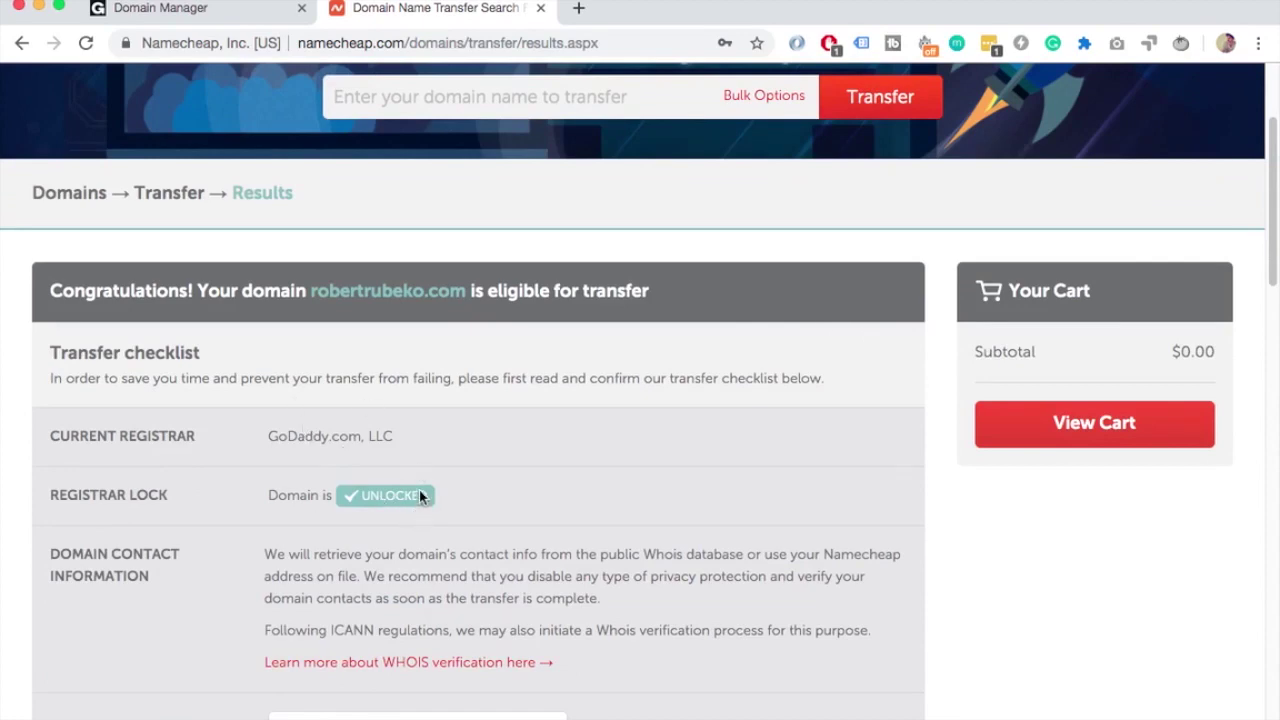
{"action": "scroll", "coordinate": [643, 275], "scroll_direction": "down", "scroll_amount": 7}
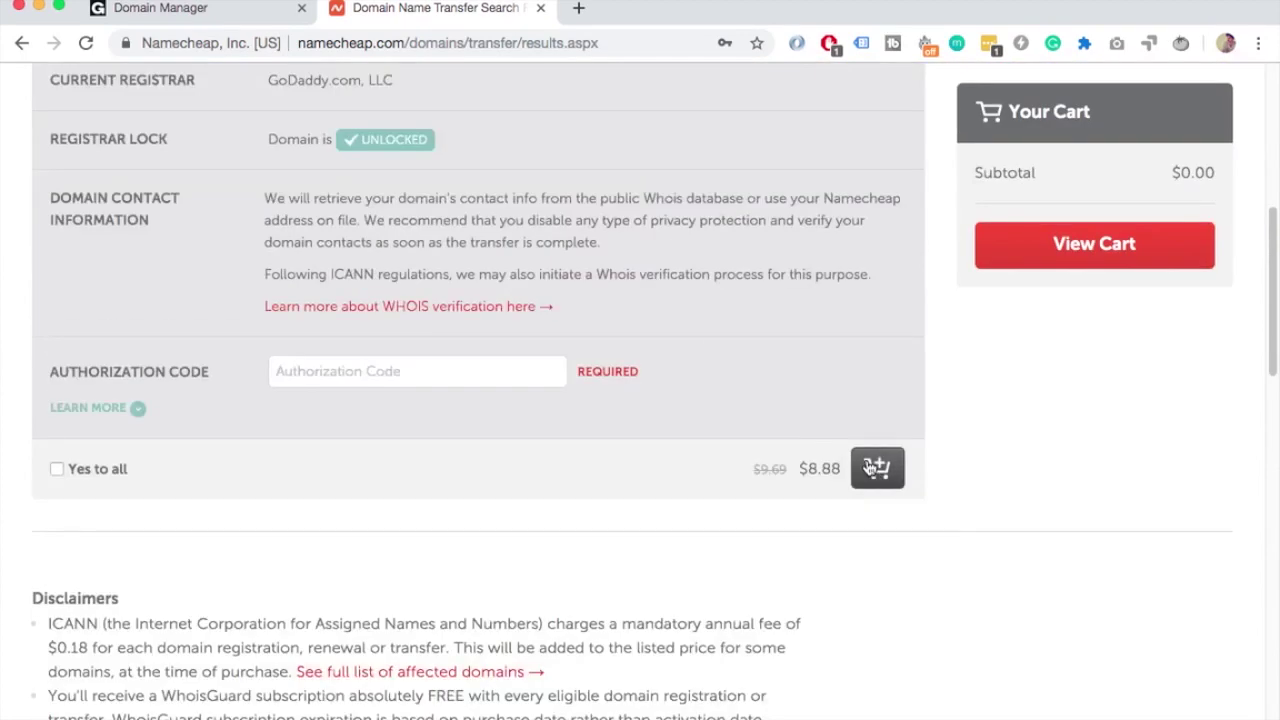
{"action": "scroll", "coordinate": [727, 438], "scroll_direction": "up", "scroll_amount": 2}
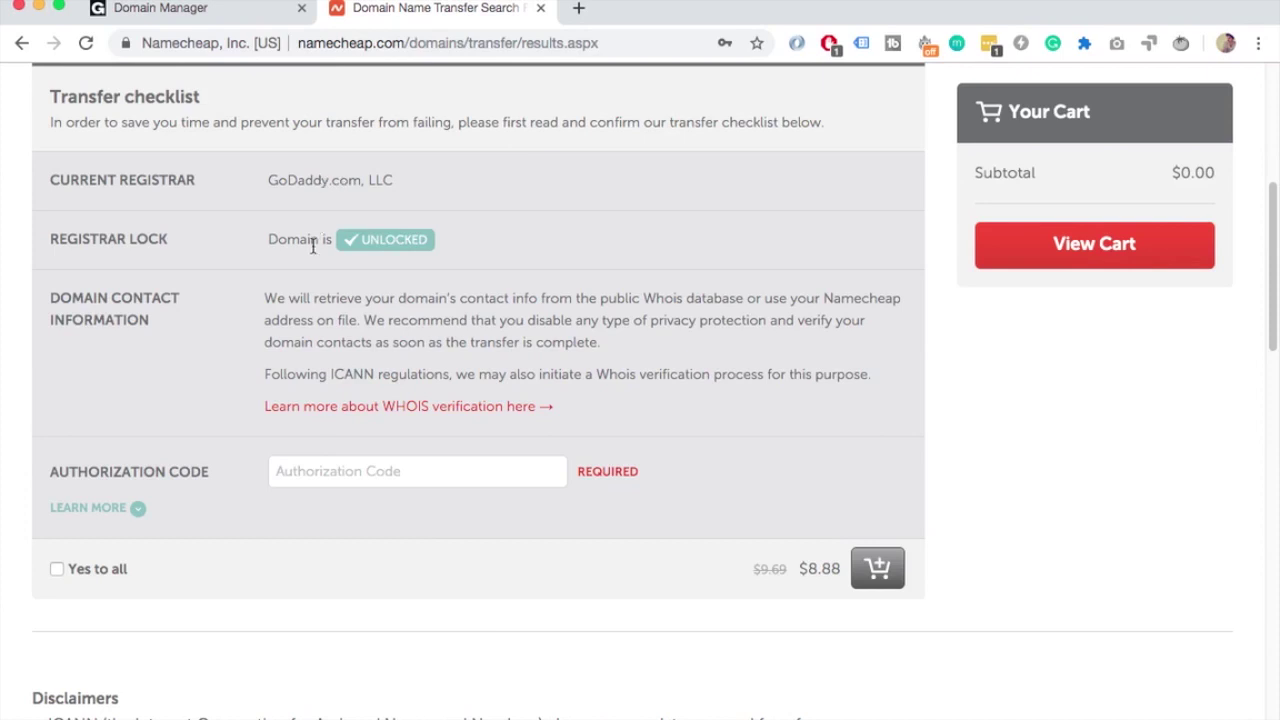
{"action": "left_click", "coordinate": [166, 10]}
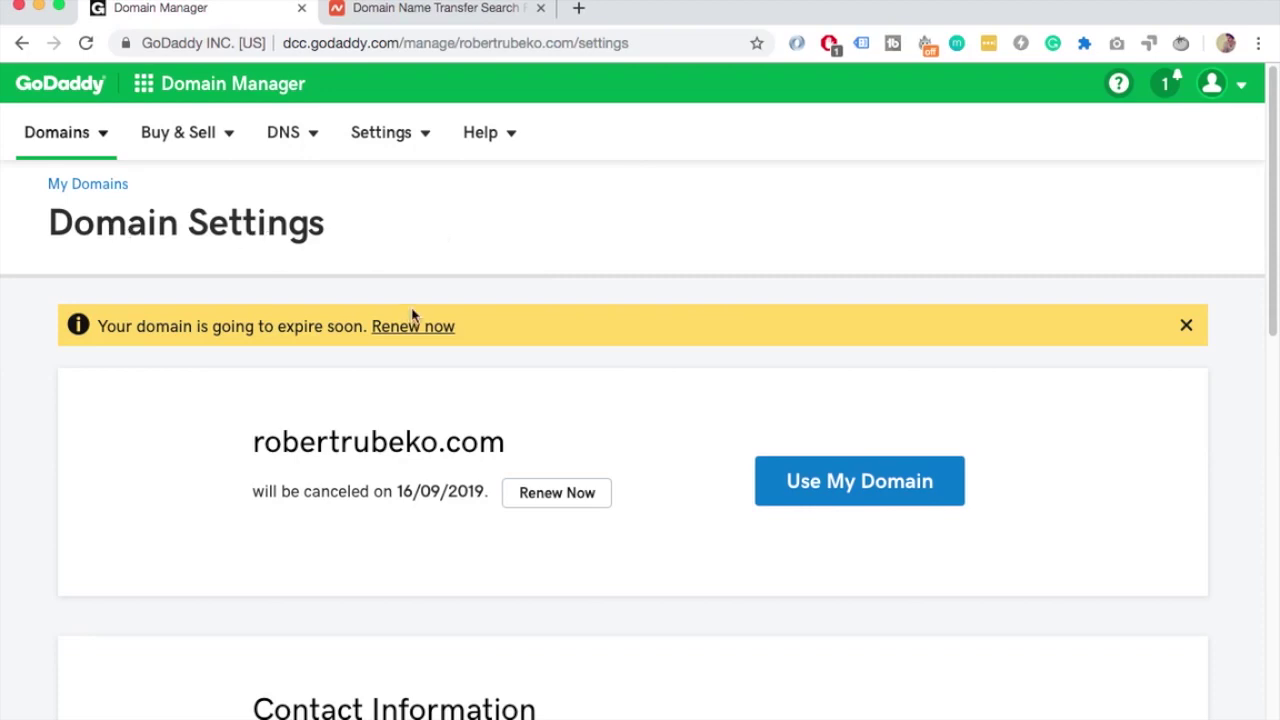
Request robertrubeko.com's authorization code under Additional Settings and select the e-mail it went to.
{"action": "scroll", "coordinate": [412, 306], "scroll_direction": "down", "scroll_amount": 5}
{"action": "scroll", "coordinate": [415, 296], "scroll_direction": "down", "scroll_amount": 10}
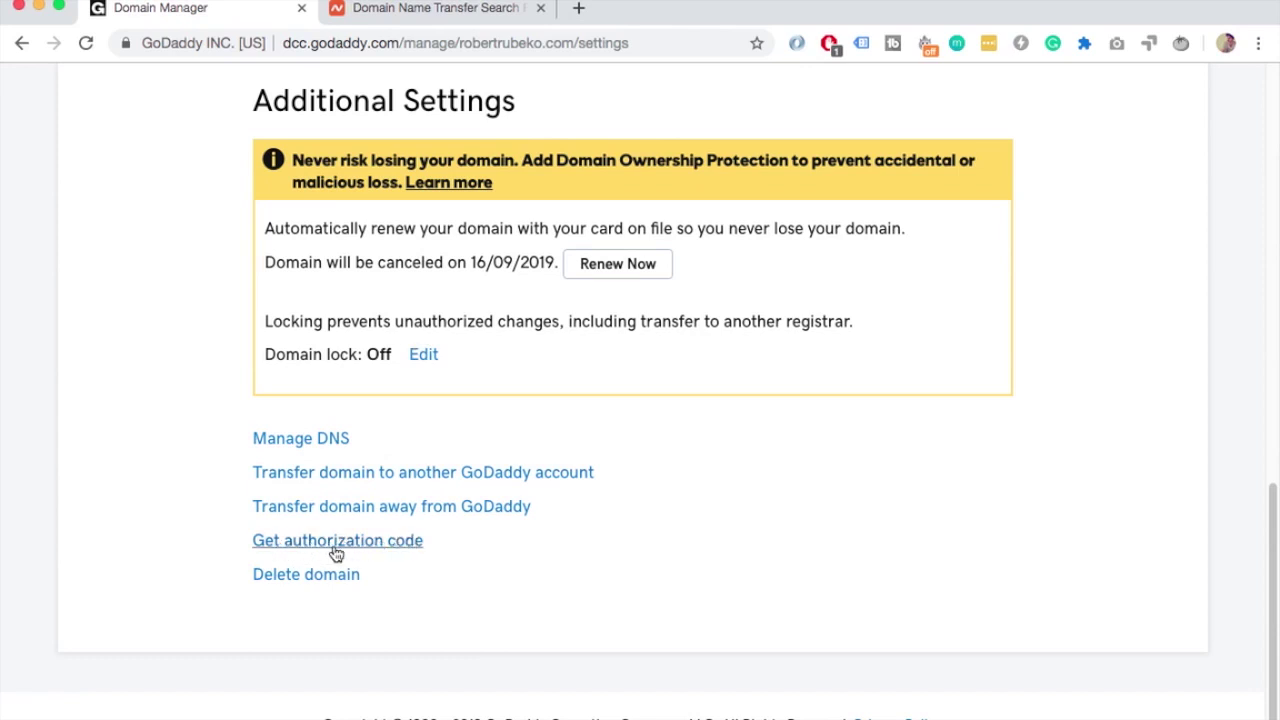
{"action": "left_click", "coordinate": [366, 548]}
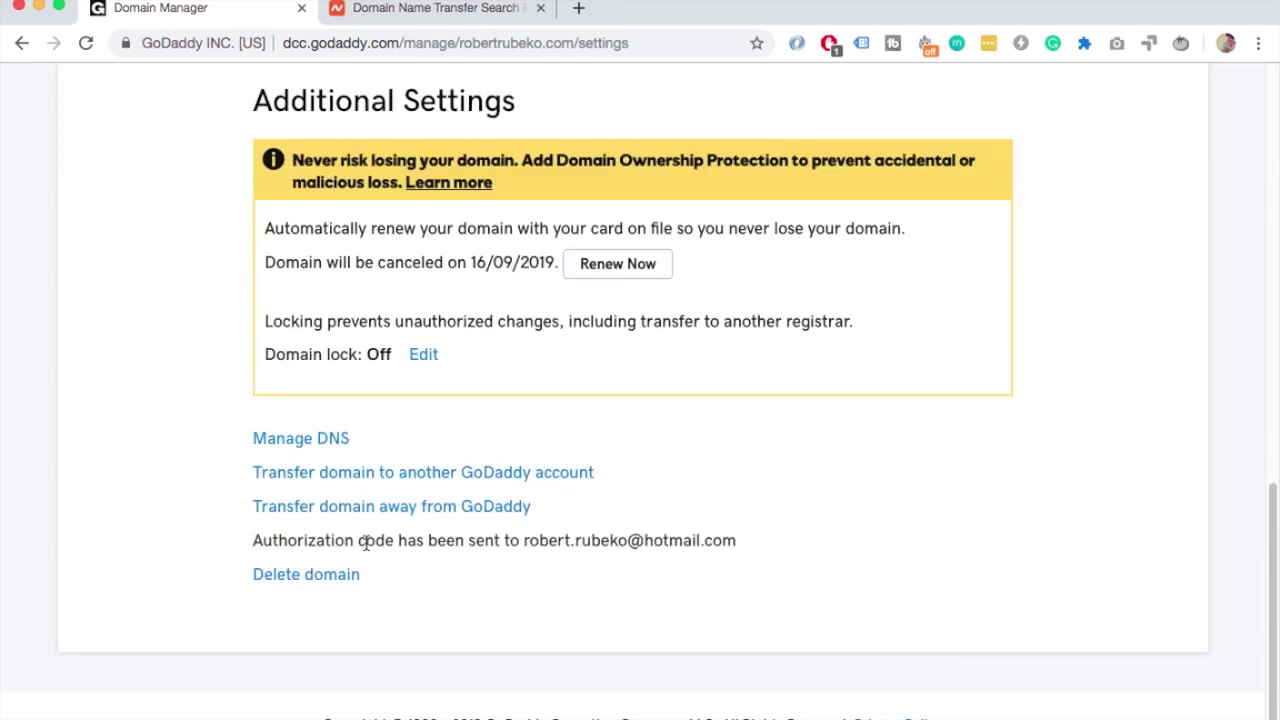
{"action": "left_click_drag", "start_coordinate": [770, 541], "coordinate": [530, 542]}
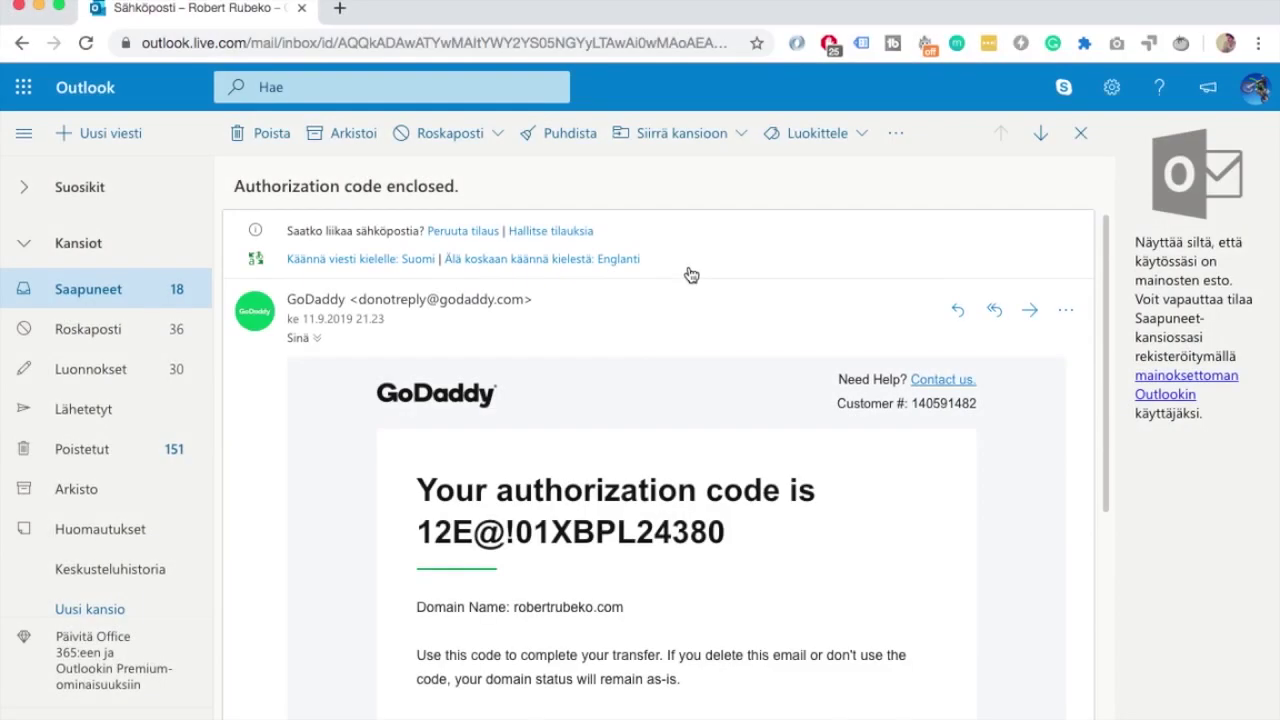
Copy the robertrubeko.com authorization code from GoDaddy's e-mail.
{"action": "scroll", "coordinate": [634, 326], "scroll_direction": "down", "scroll_amount": 3}
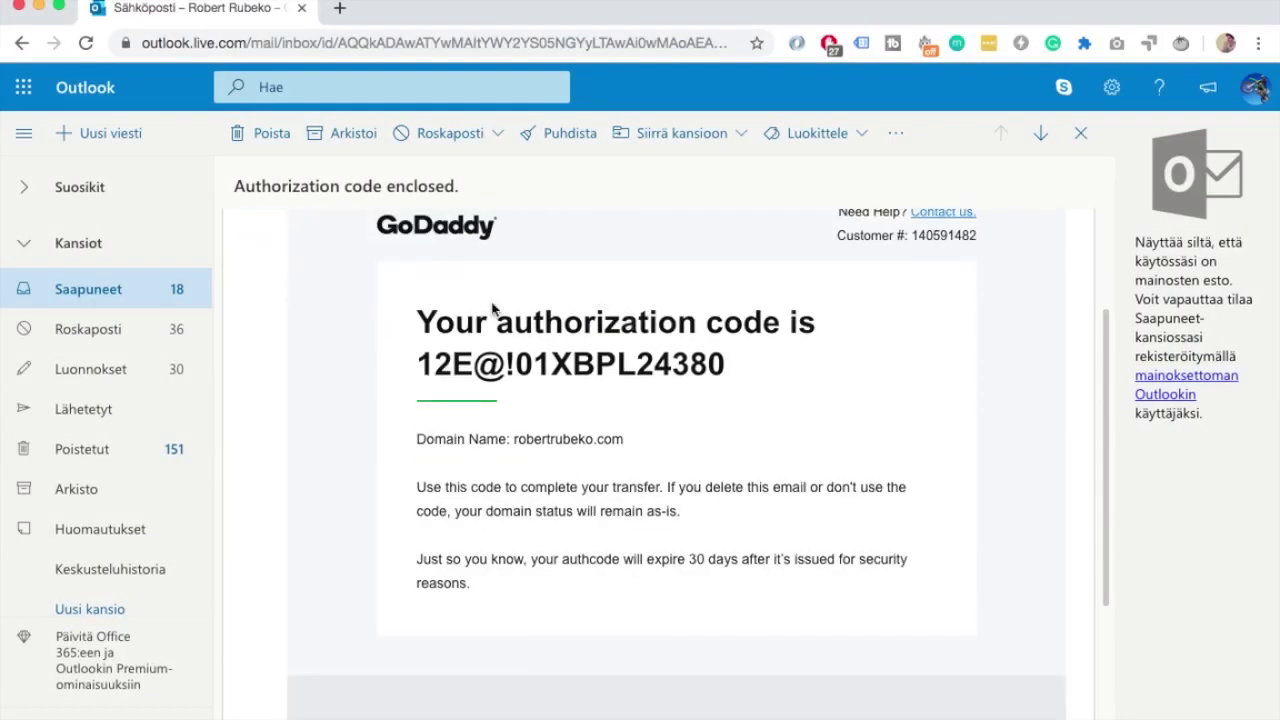
{"action": "left_click_drag", "start_coordinate": [765, 365], "coordinate": [399, 360]}
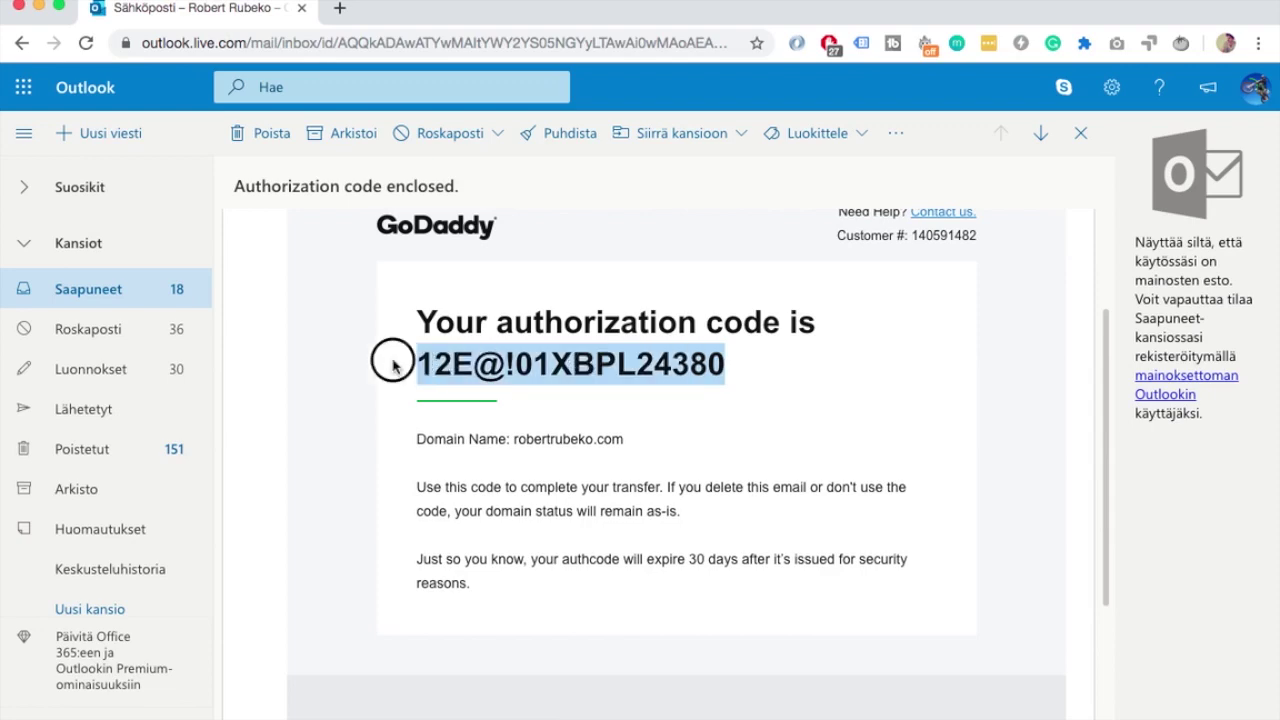
{"action": "right_click", "coordinate": [481, 362]}
{"action": "left_click", "coordinate": [530, 396]}
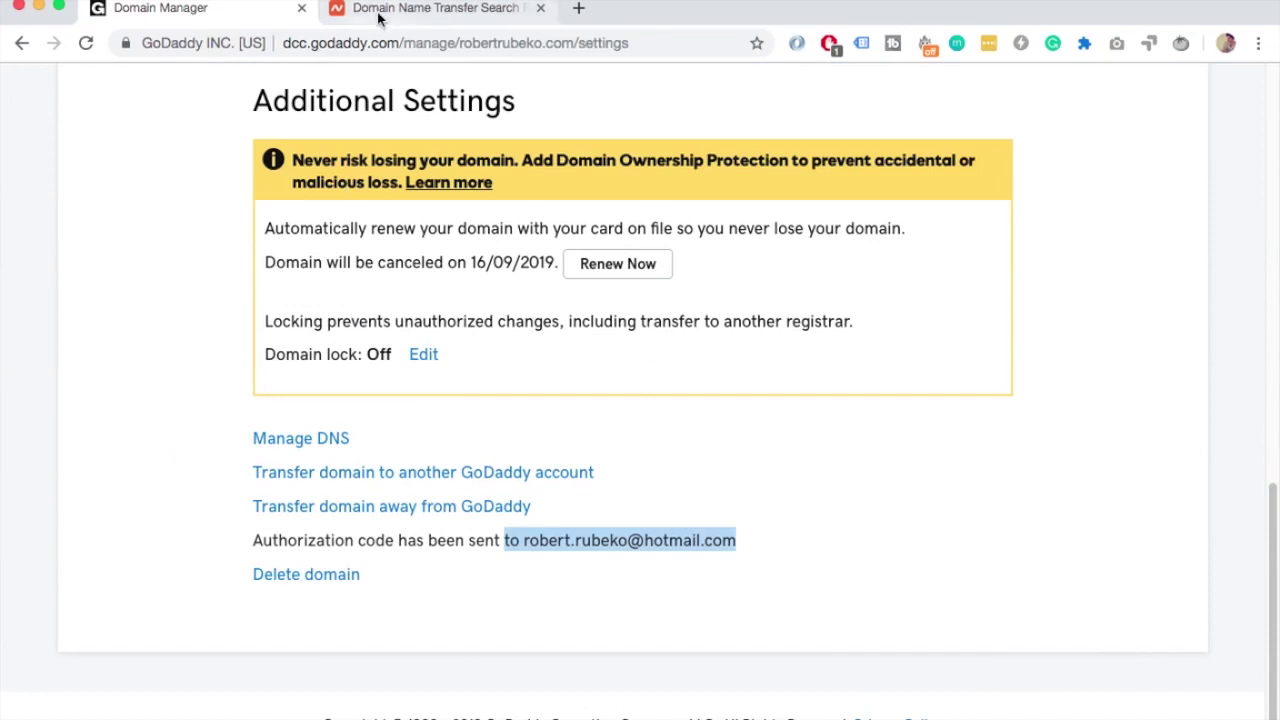
Paste the authorization code into Namecheap's transfer form, add it to the cart, and view the $9.06 cart.
{"action": "left_click", "coordinate": [380, 17]}
{"action": "left_click", "coordinate": [337, 476]}
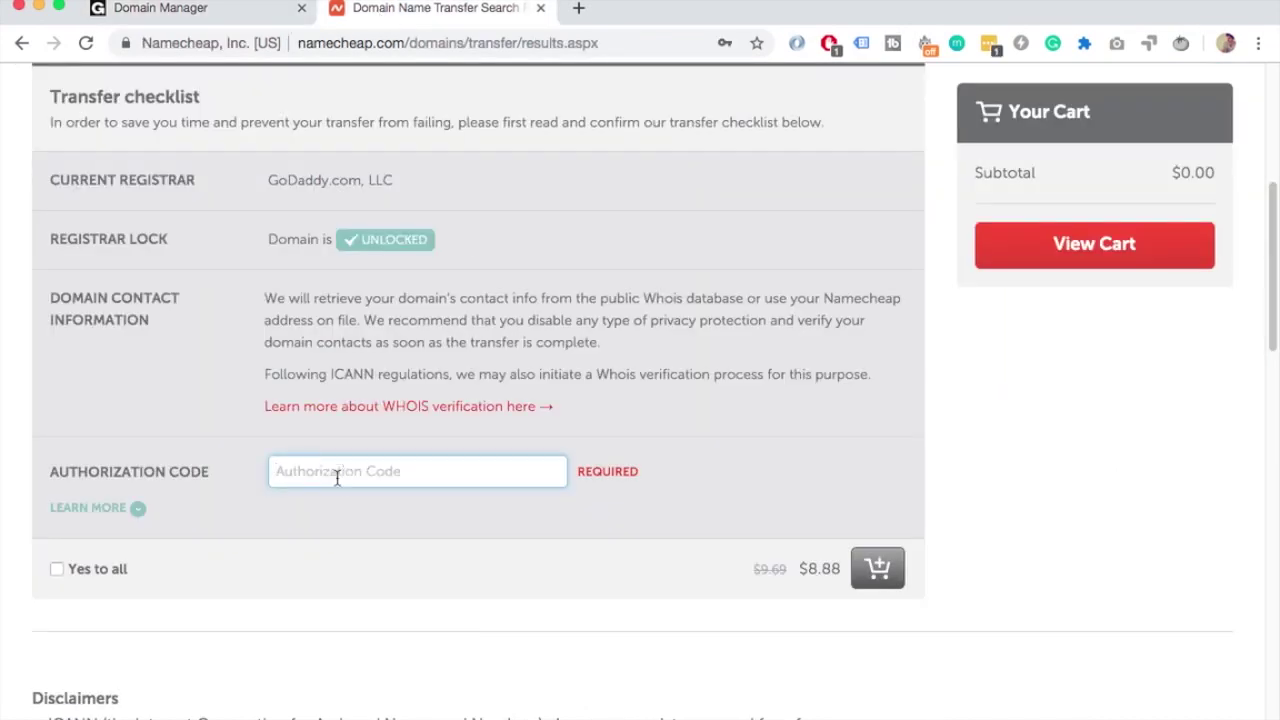
{"action": "key", "text": "super+v"}
{"action": "left_click", "coordinate": [878, 569]}
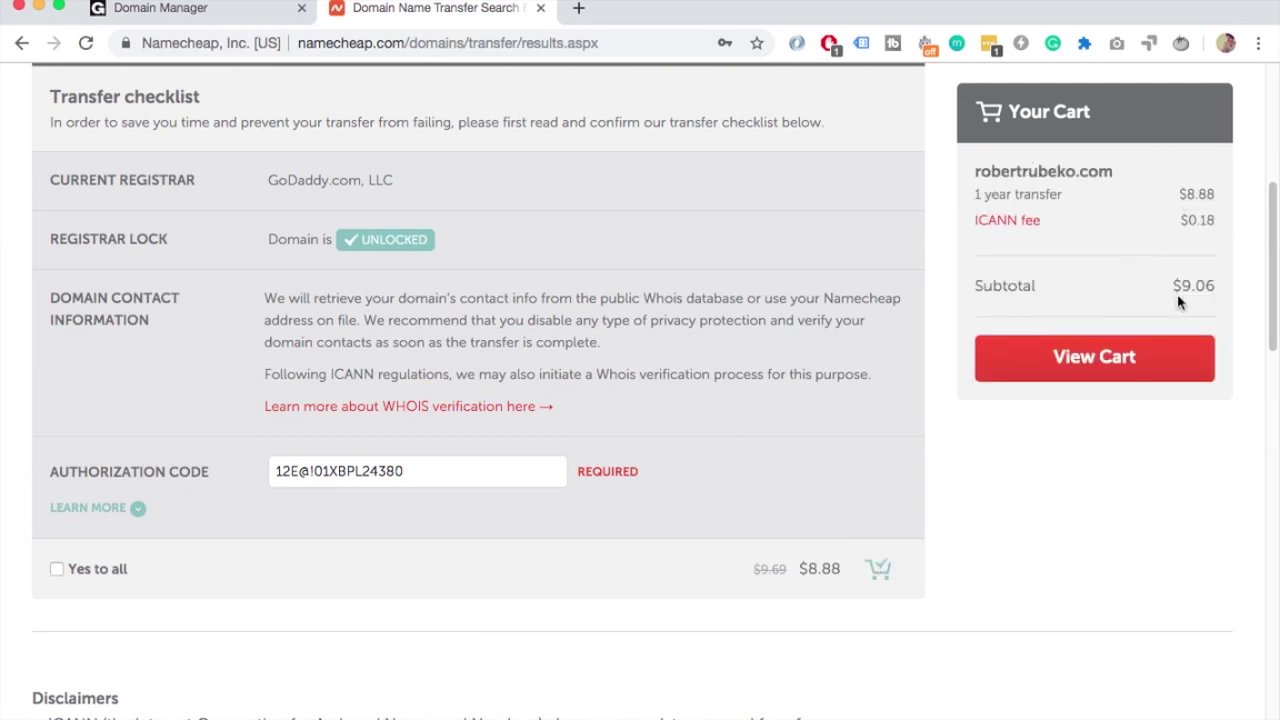
{"action": "left_click", "coordinate": [988, 446]}
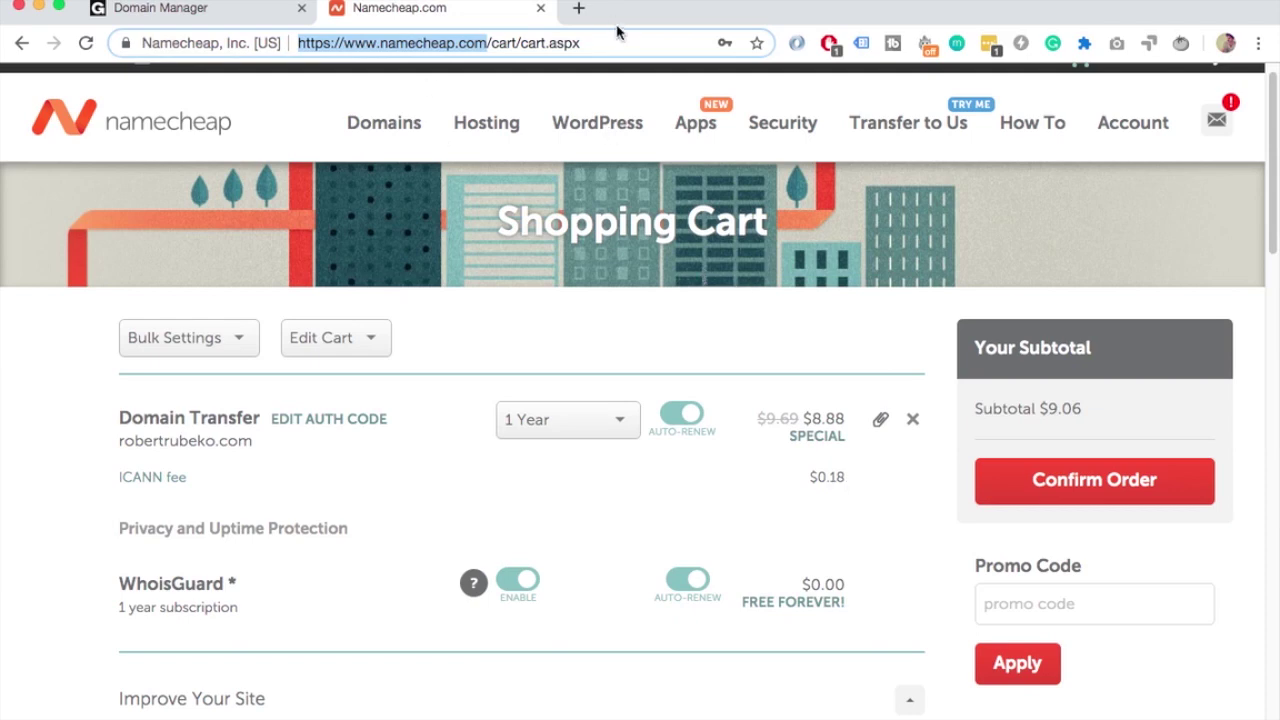
{"action": "right_click", "coordinate": [430, 40]}
Open namecheap.com/promos in a new browser tab.
{"action": "key", "text": "Escape"}
{"action": "left_click", "coordinate": [490, 42]}
{"action": "left_click_drag", "start_coordinate": [491, 42], "coordinate": [212, 44]}
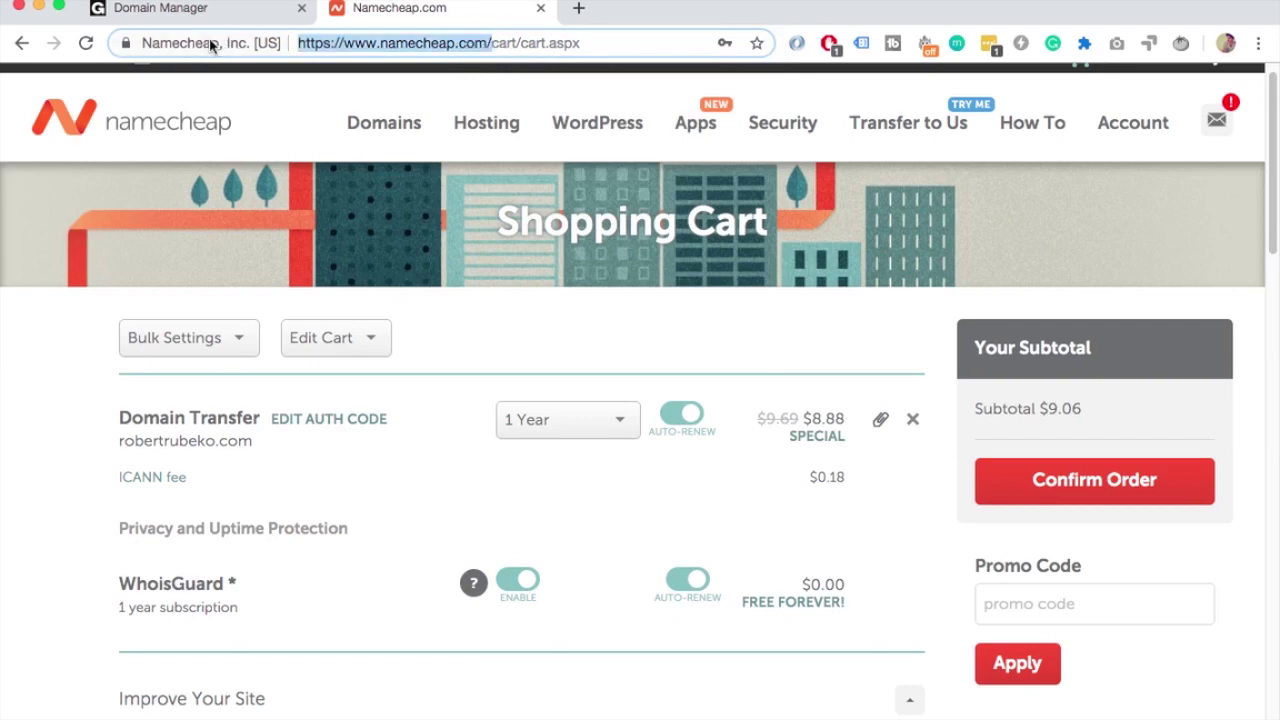
{"action": "key", "text": "ctrl+c"}
{"action": "left_click", "coordinate": [578, 9]}
{"action": "key", "text": "ctrl+v"}
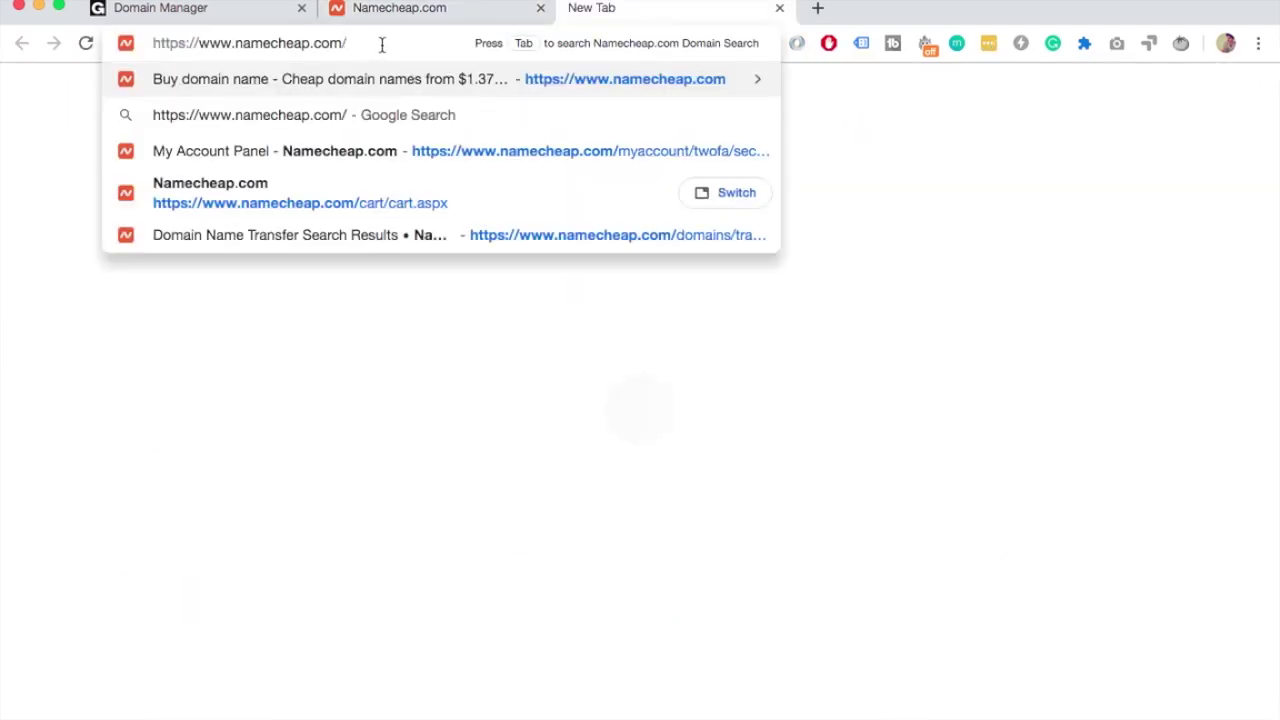
{"action": "type", "text": "promos/"}
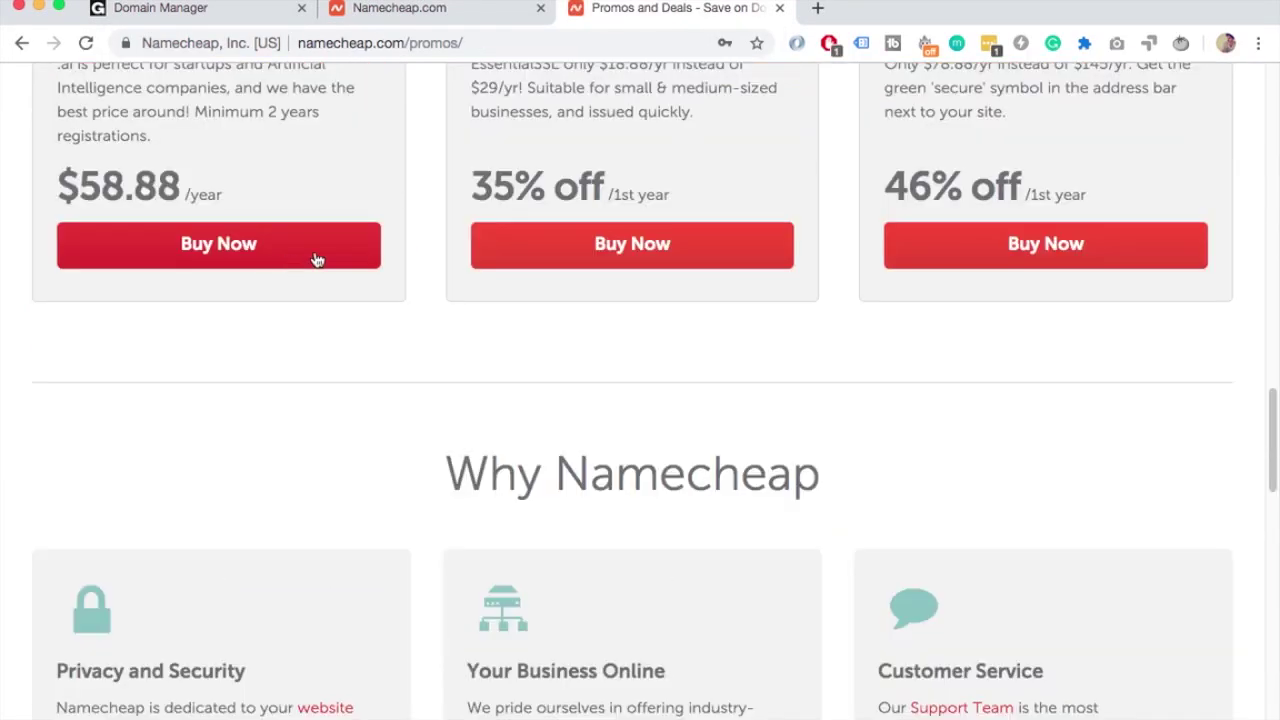
Search the promos page for 'domain' and open This Month's Coupons.
{"action": "key", "text": "super+f"}
{"action": "type", "text": "domain"}
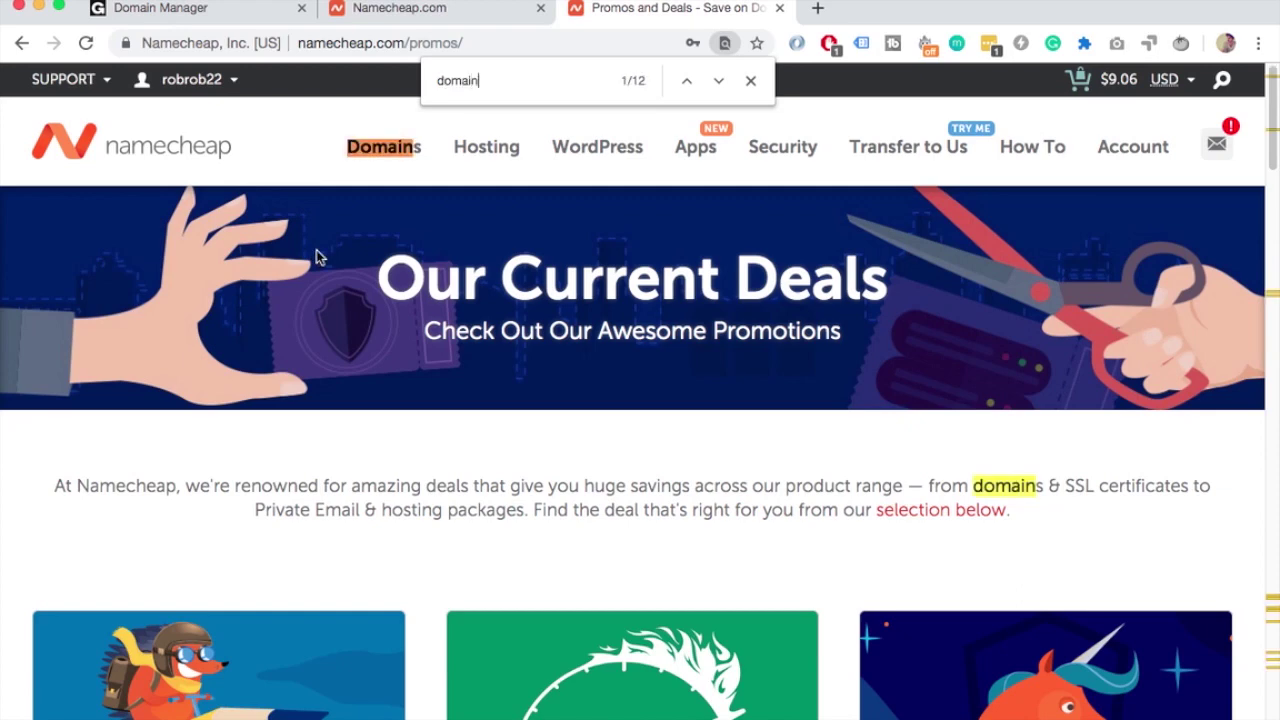
{"action": "key", "text": "Return"}
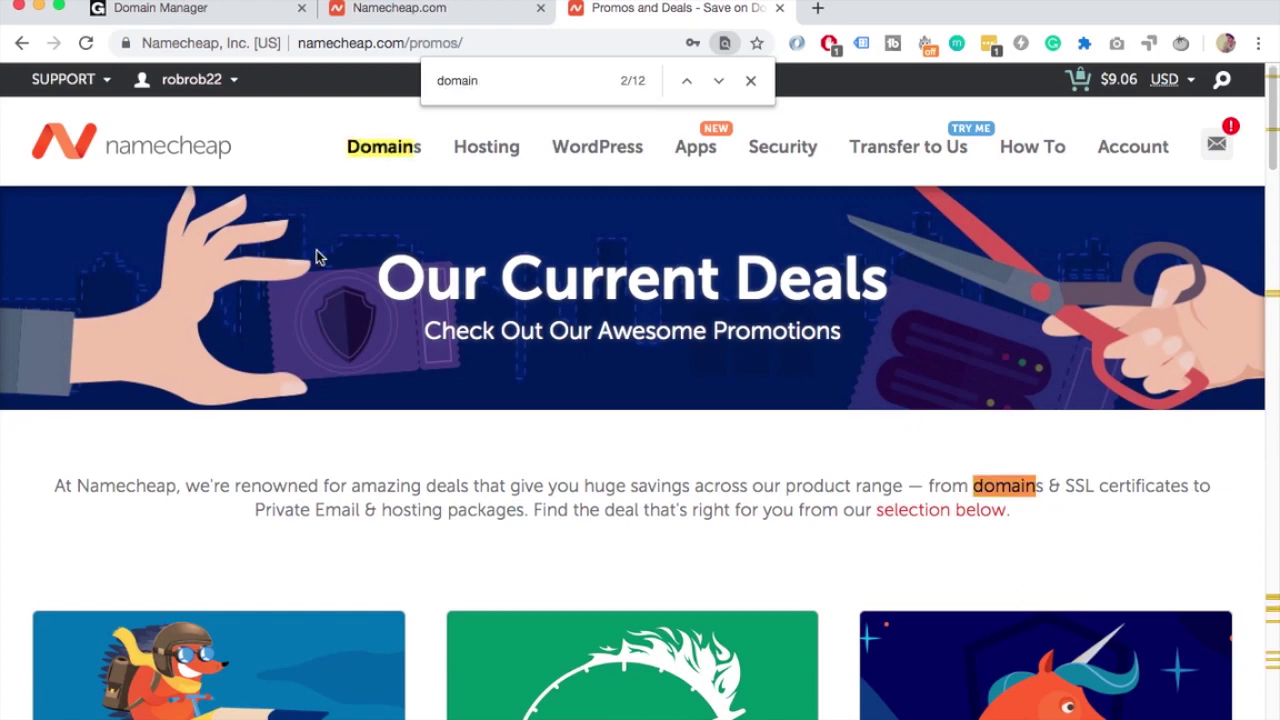
{"action": "key", "text": "Return"}
{"action": "key", "text": "Return"}
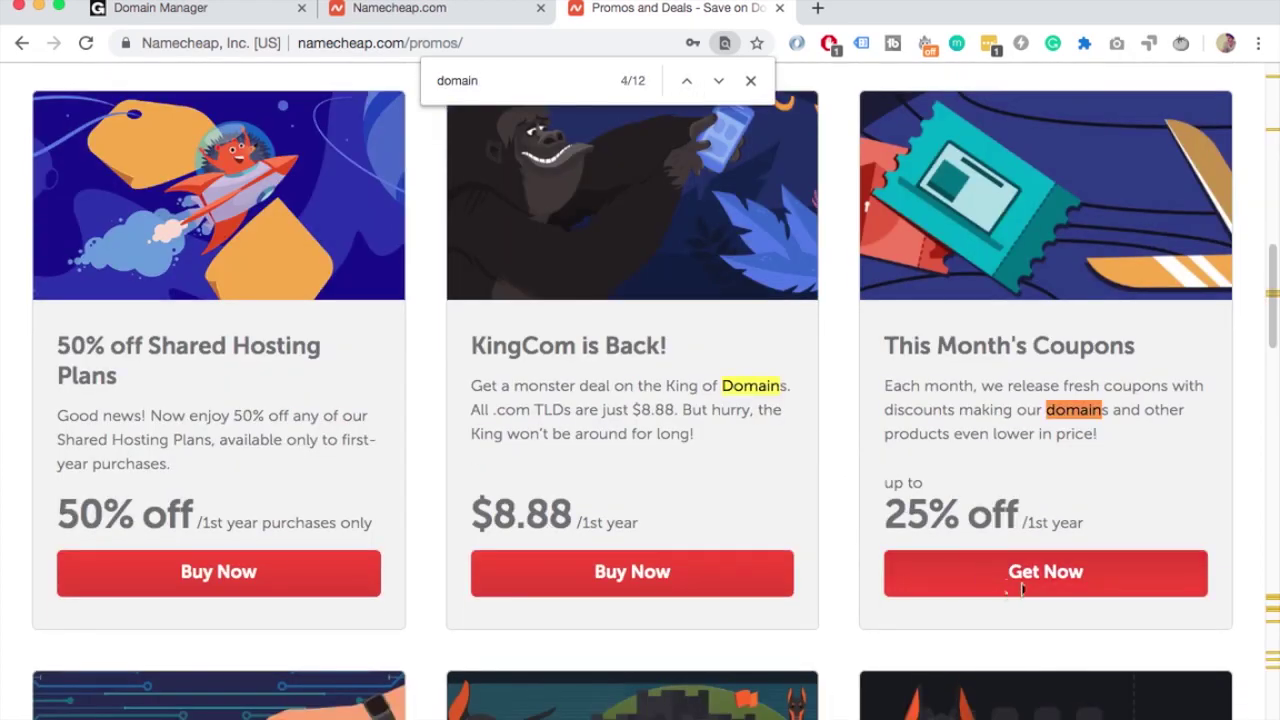
{"action": "left_click", "coordinate": [1020, 590]}
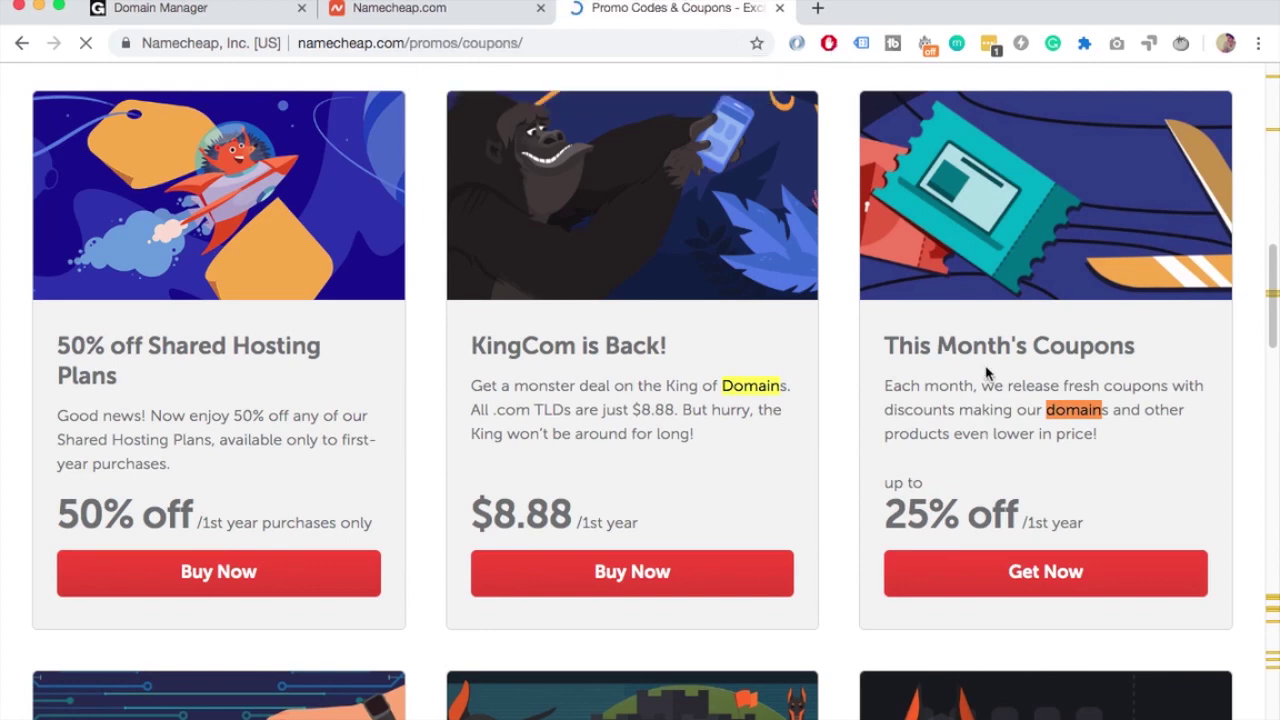
Copy the SAVEONDOMS coupon code and return to the shopping cart tab.
{"action": "scroll", "coordinate": [515, 430], "scroll_direction": "down", "scroll_amount": 2}
{"action": "scroll", "coordinate": [497, 367], "scroll_direction": "down", "scroll_amount": 2}
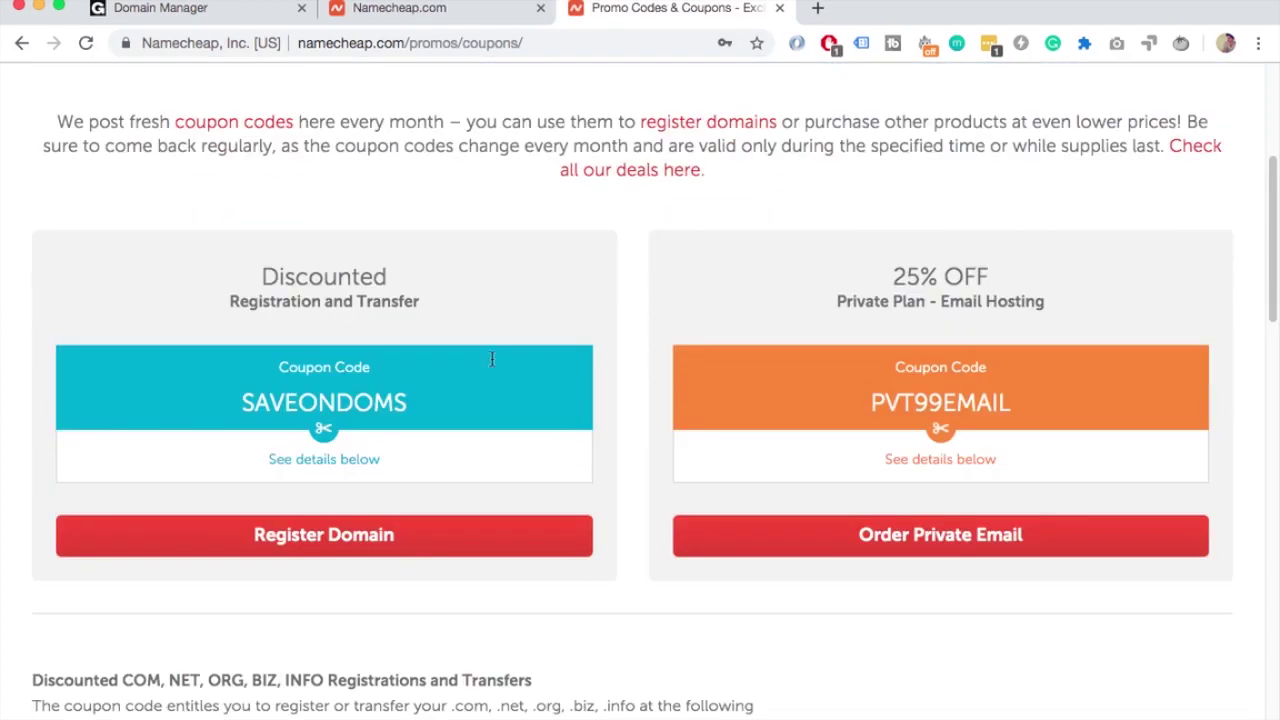
{"action": "left_click_drag", "start_coordinate": [237, 399], "coordinate": [429, 403]}
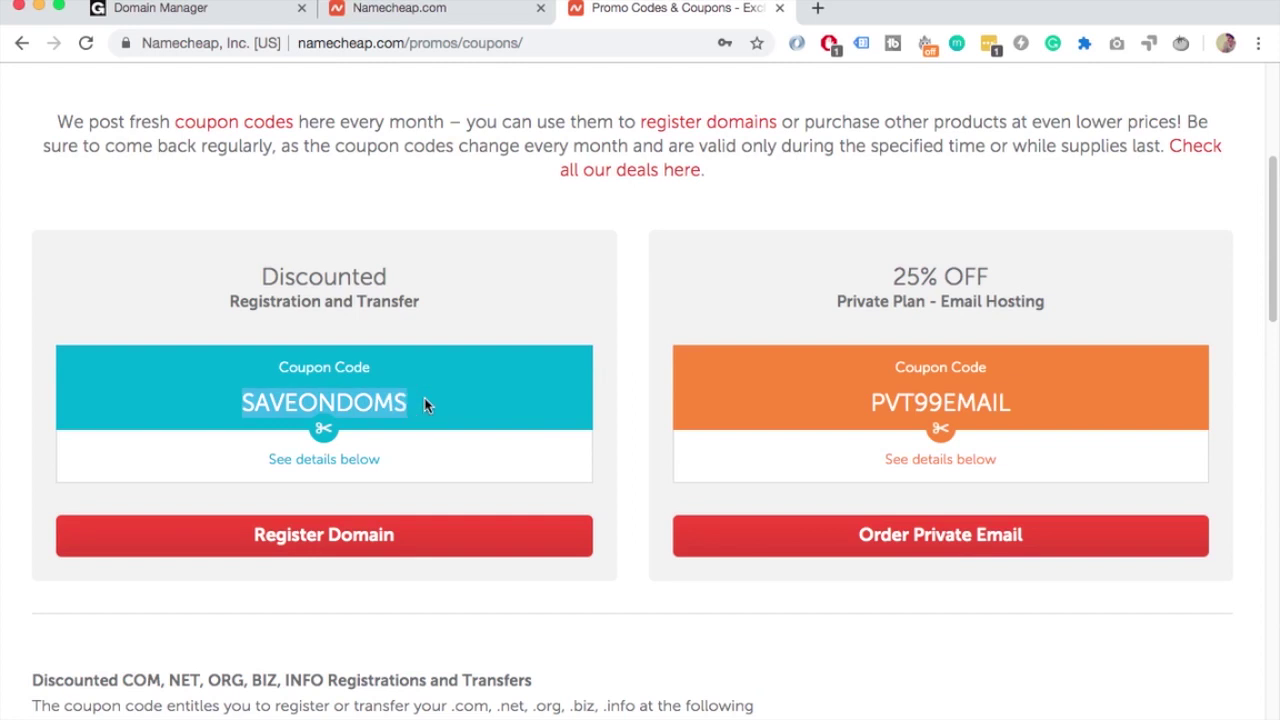
{"action": "right_click", "coordinate": [358, 405]}
{"action": "left_click", "coordinate": [440, 443]}
{"action": "left_click", "coordinate": [430, 10]}
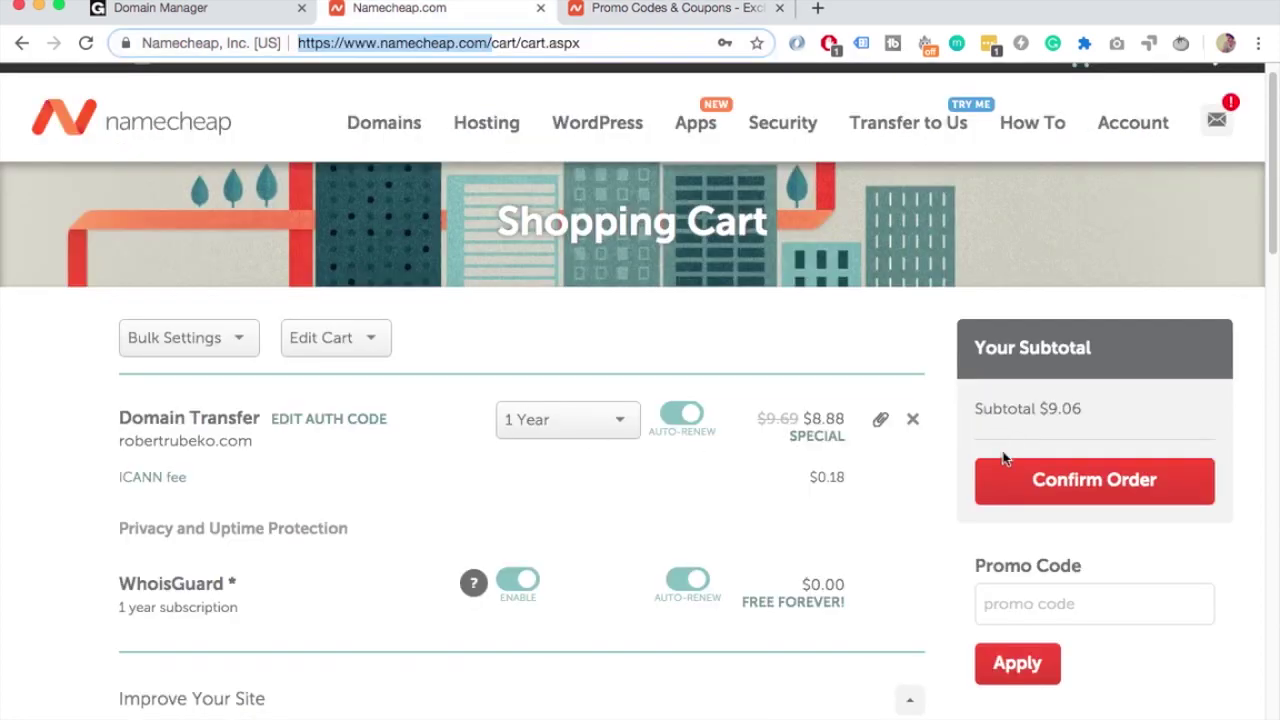
Paste SAVEONDOMS into the Promo Code box and apply it, lowering the transfer to $8.84.
{"action": "left_click", "coordinate": [1032, 596]}
{"action": "key", "text": "super+v"}
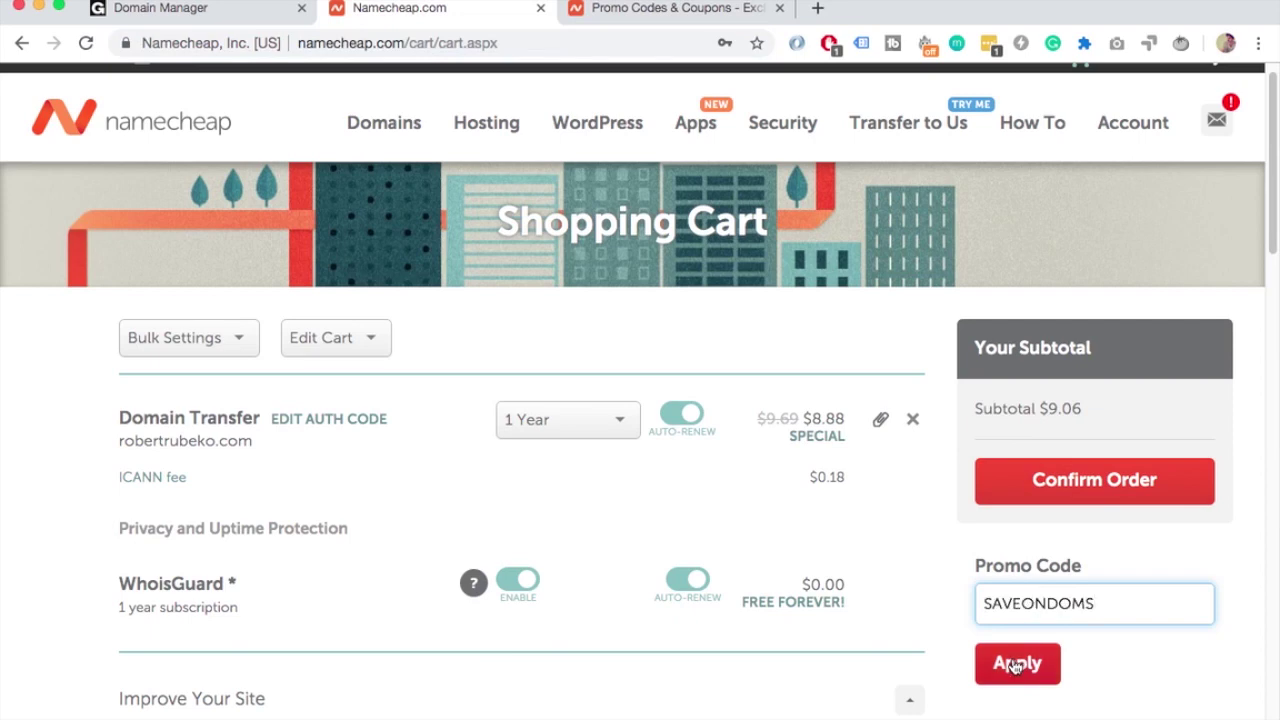
{"action": "left_click", "coordinate": [1017, 663]}
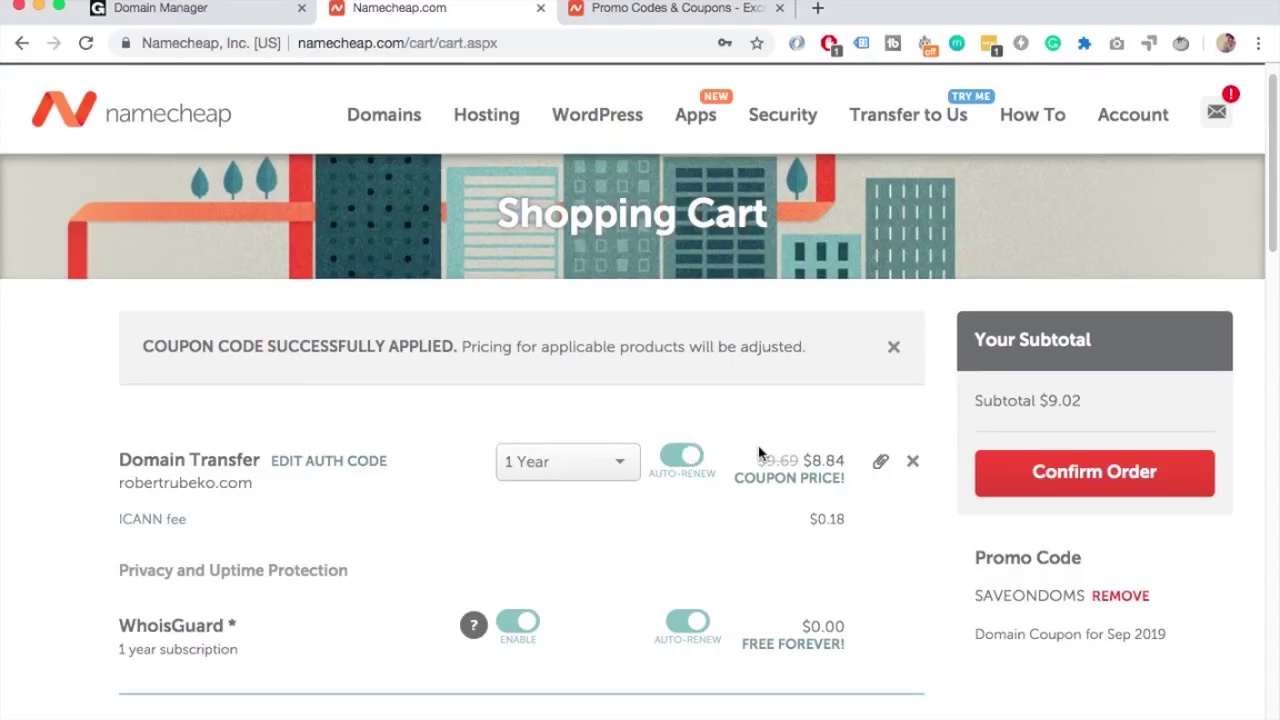
{"action": "scroll", "coordinate": [587, 486], "scroll_direction": "down", "scroll_amount": 1}
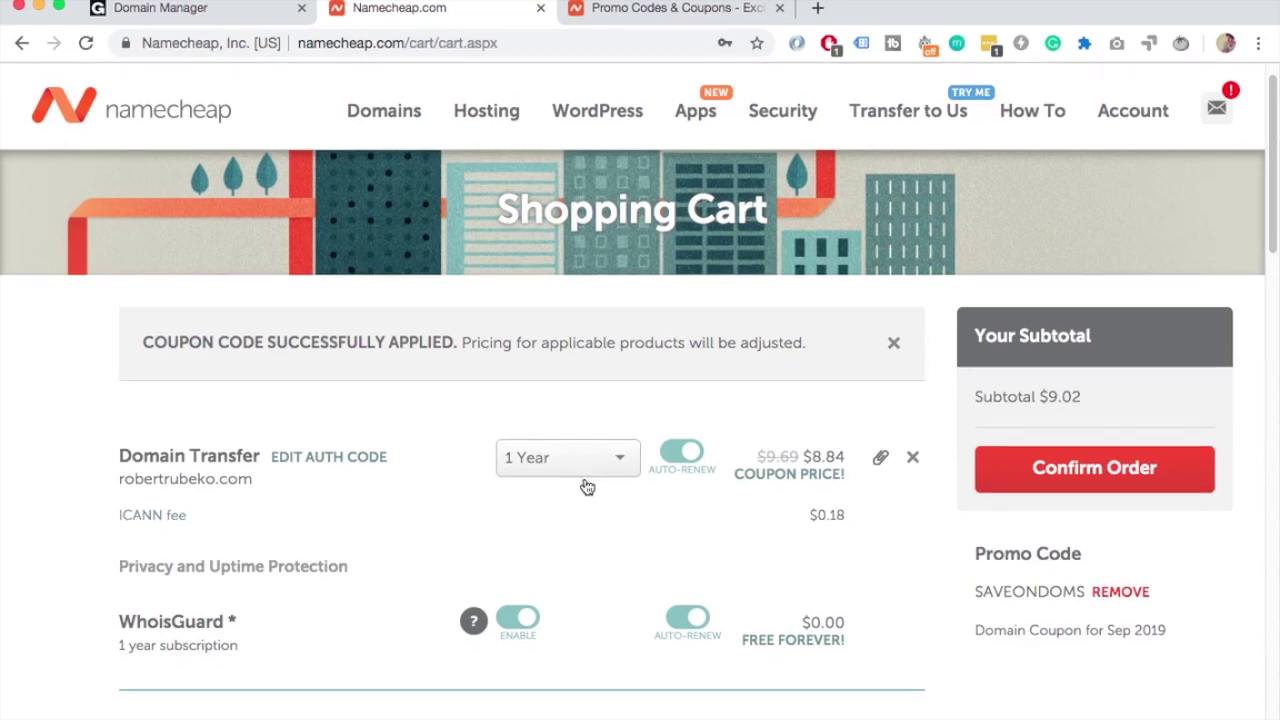
{"action": "scroll", "coordinate": [587, 486], "scroll_direction": "down", "scroll_amount": 3}
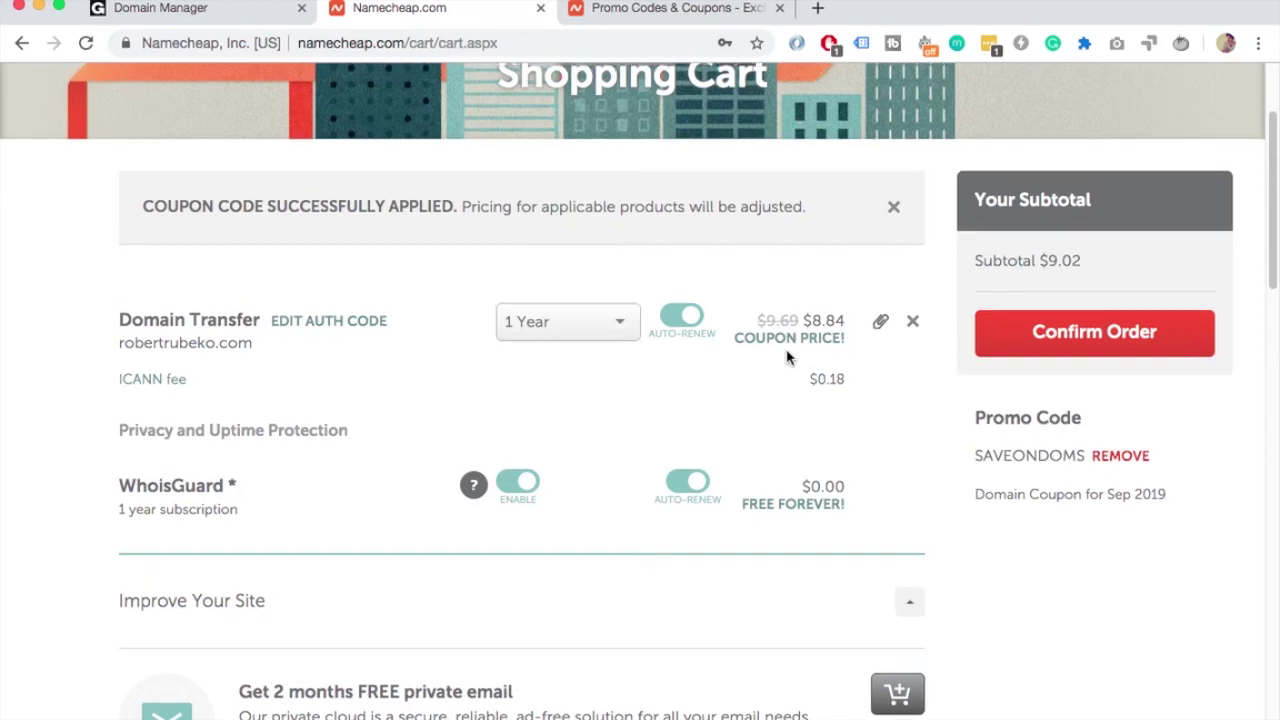
{"action": "scroll", "coordinate": [786, 357], "scroll_direction": "up", "scroll_amount": 2}
Confirm the $9.02 order and complete payment through PayPal.
{"action": "left_click", "coordinate": [1080, 408]}
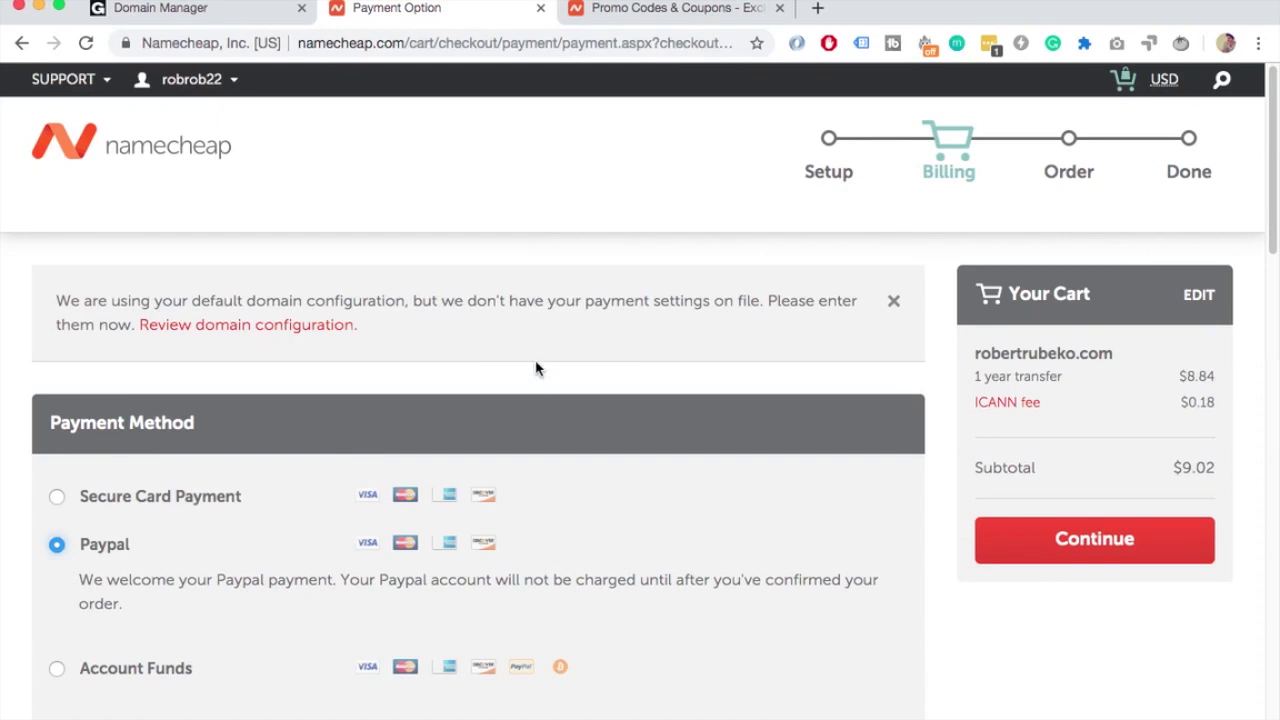
{"action": "left_click", "coordinate": [978, 548]}
{"action": "scroll", "coordinate": [749, 374], "scroll_direction": "down", "scroll_amount": 5}
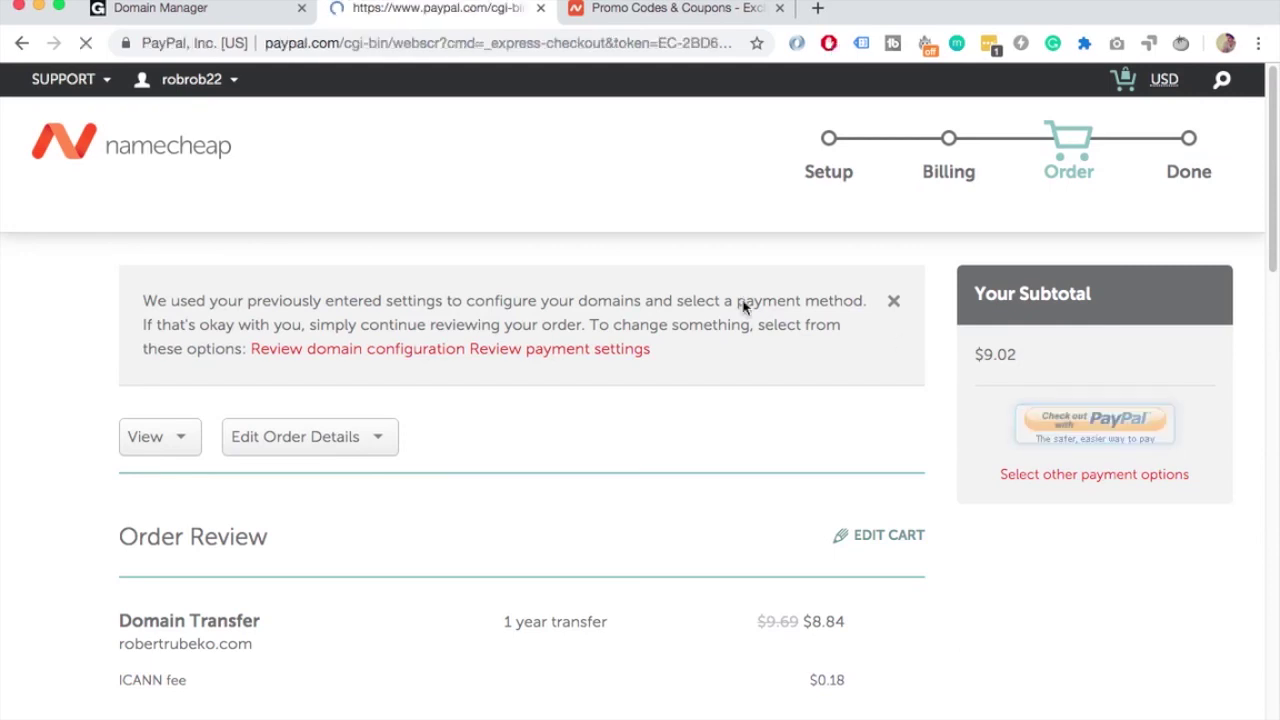
{"action": "left_click", "coordinate": [469, 420]}
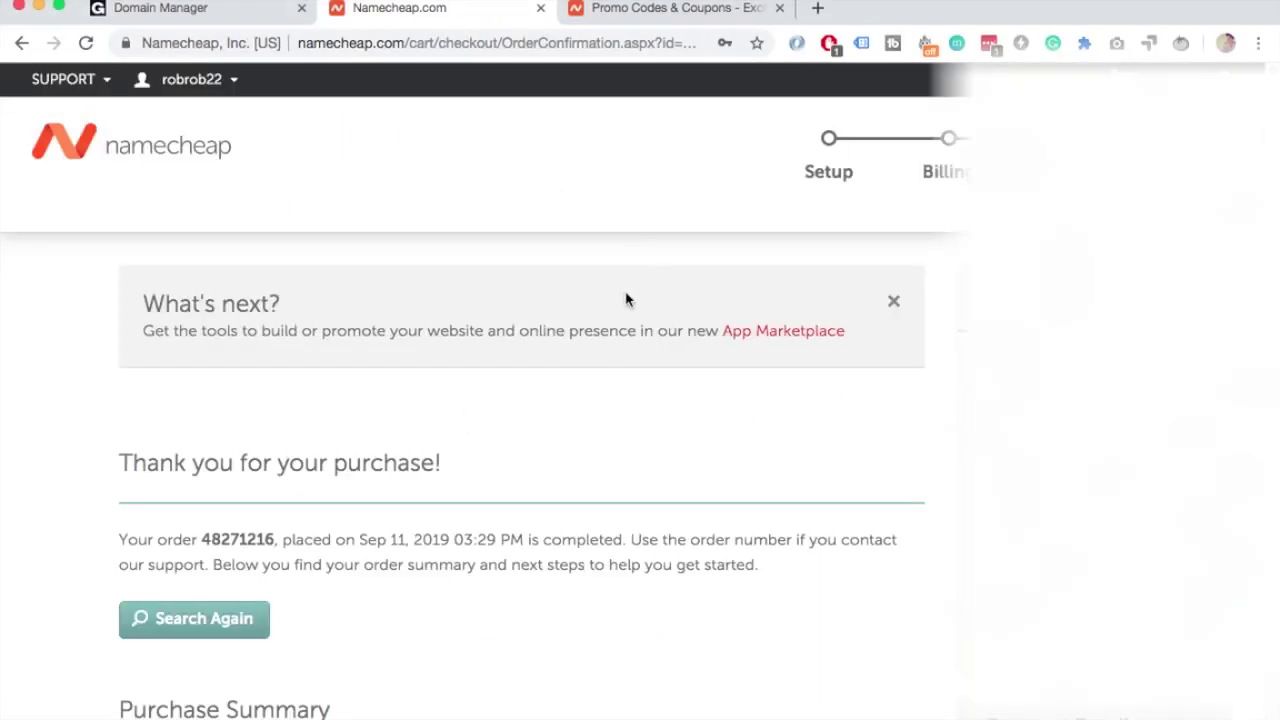
{"action": "scroll", "coordinate": [591, 367], "scroll_direction": "down", "scroll_amount": 5}
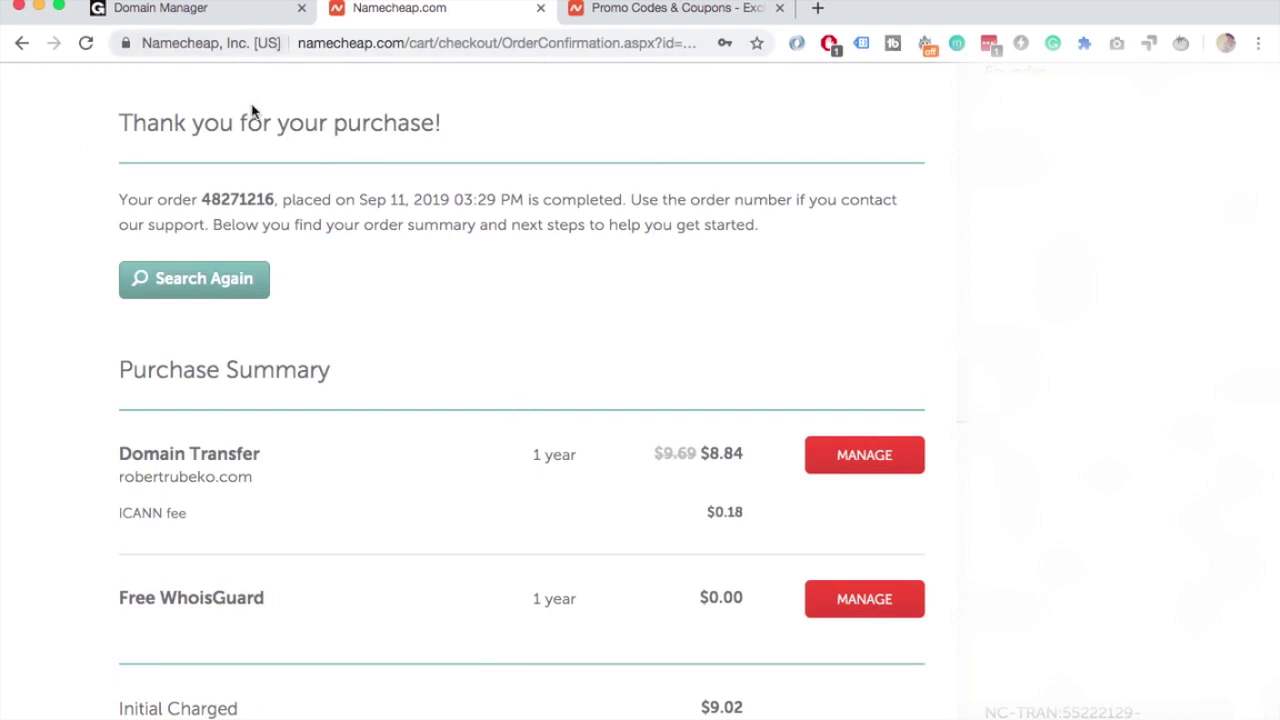
{"action": "left_click", "coordinate": [863, 463]}
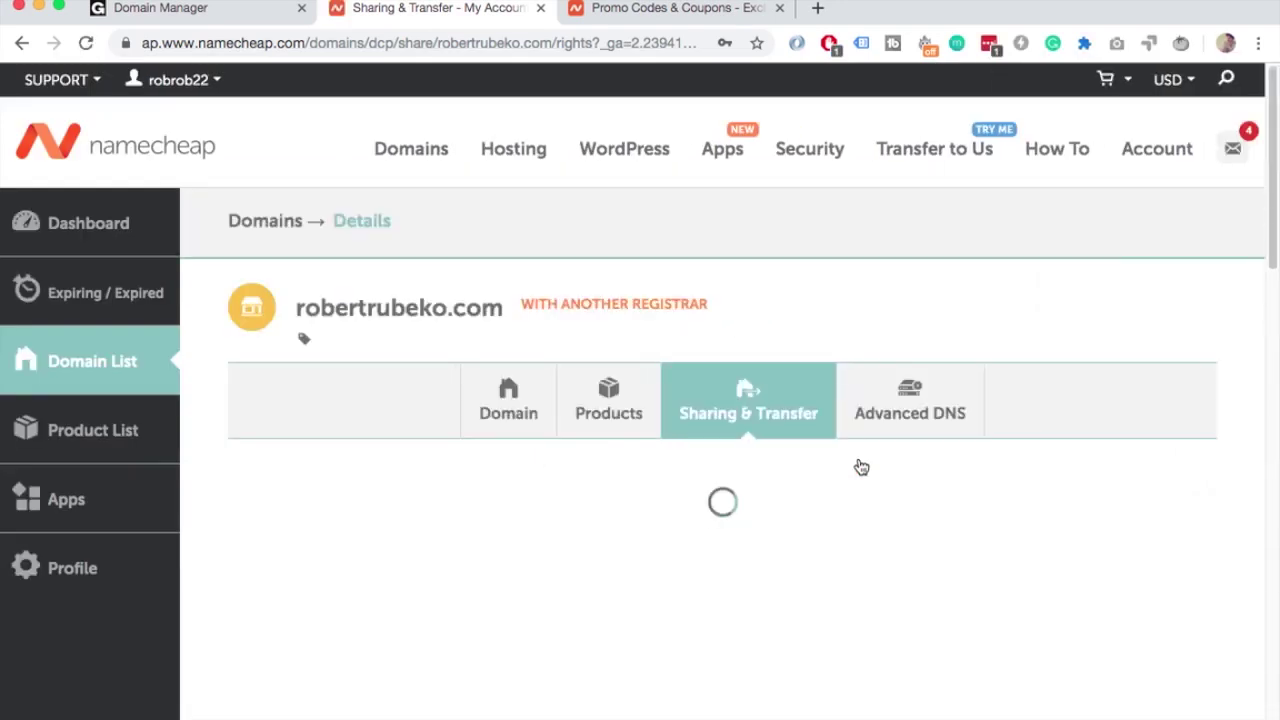
Scroll through robertrubeko.com's transfer details, which say the transfer will begin shortly.
{"action": "scroll", "coordinate": [669, 329], "scroll_direction": "down", "scroll_amount": 2}
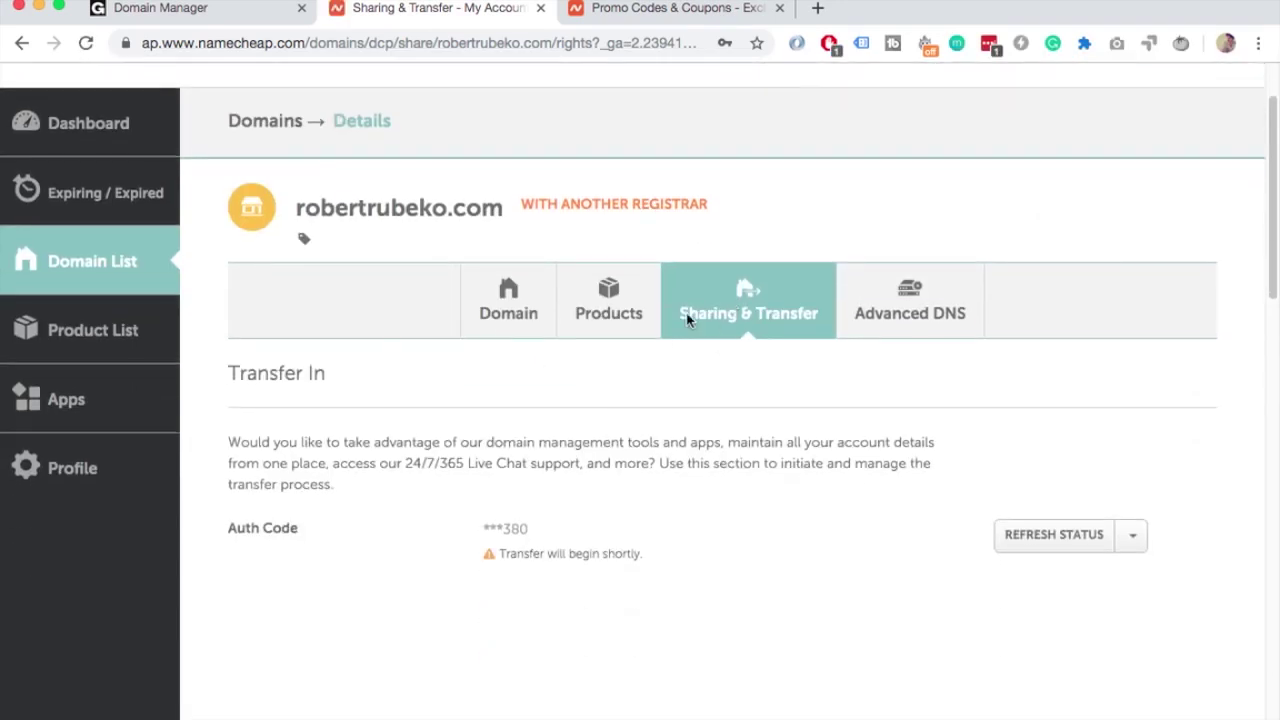
{"action": "scroll", "coordinate": [318, 392], "scroll_direction": "down", "scroll_amount": 1}
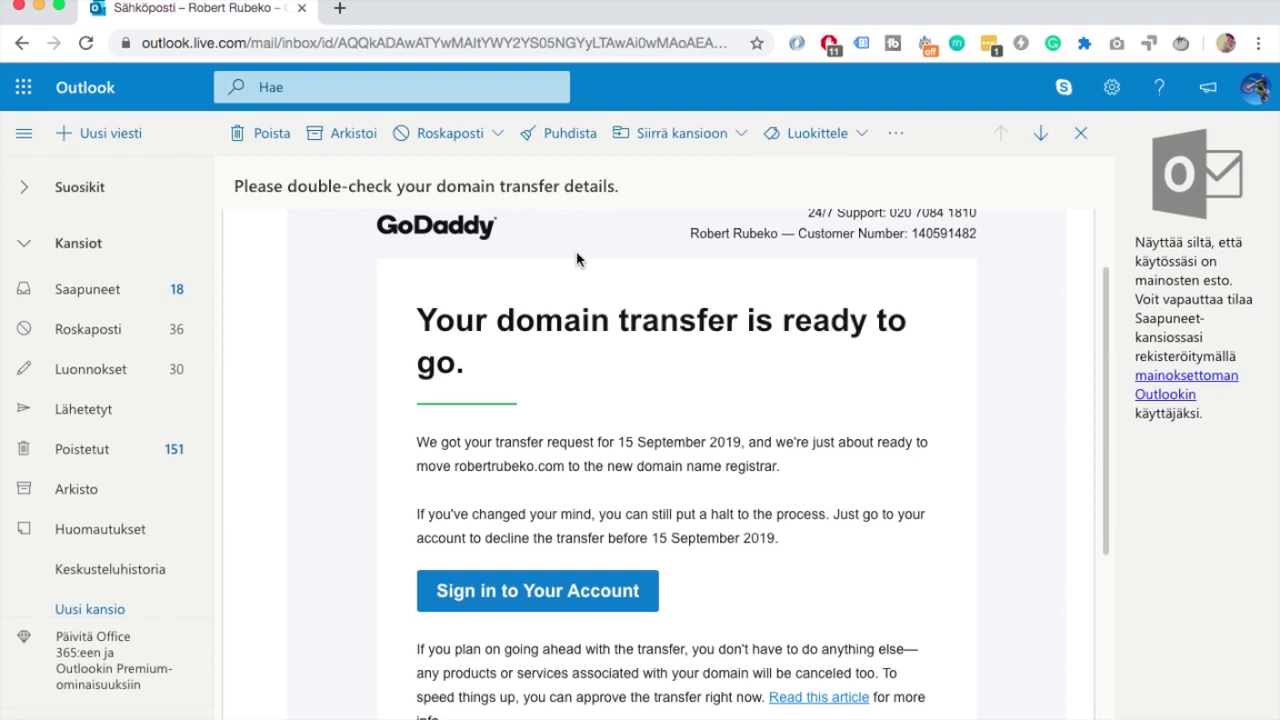
Scroll through GoDaddy's e-mail saying the robertrubeko.com transfer is ready.
{"action": "scroll", "coordinate": [533, 404], "scroll_direction": "down", "scroll_amount": 1}
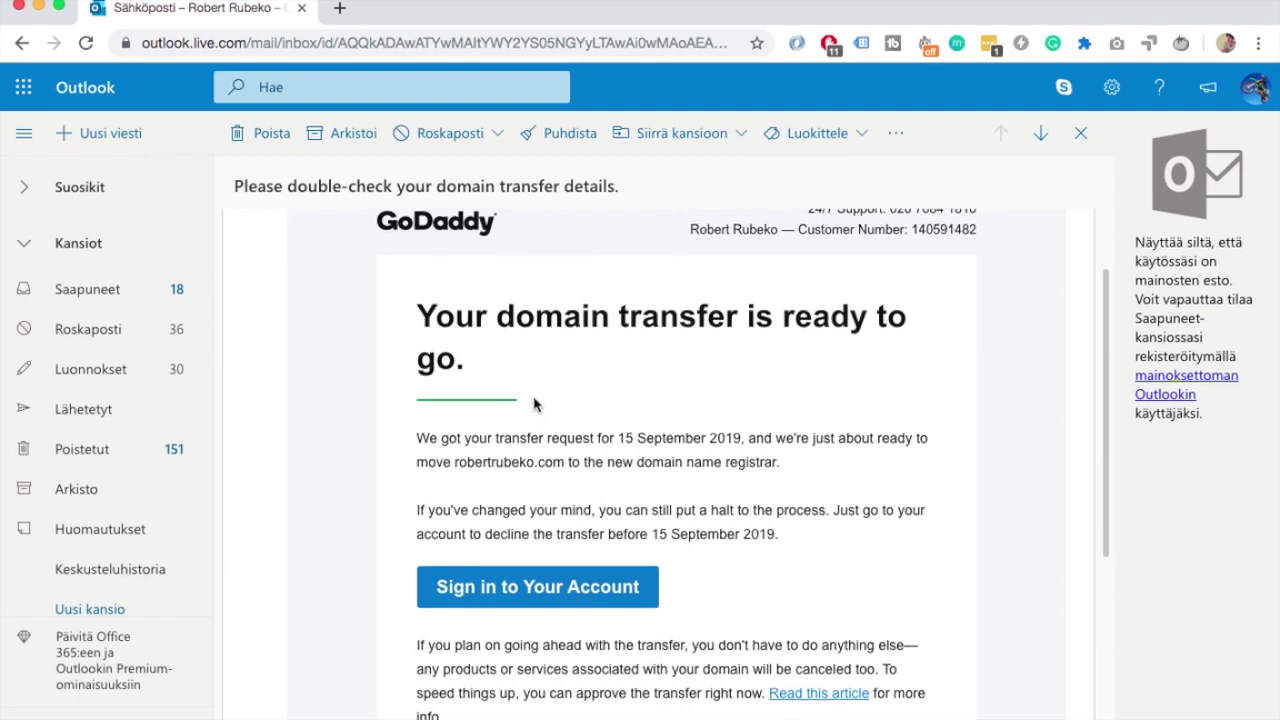
{"action": "scroll", "coordinate": [533, 404], "scroll_direction": "down", "scroll_amount": 3}
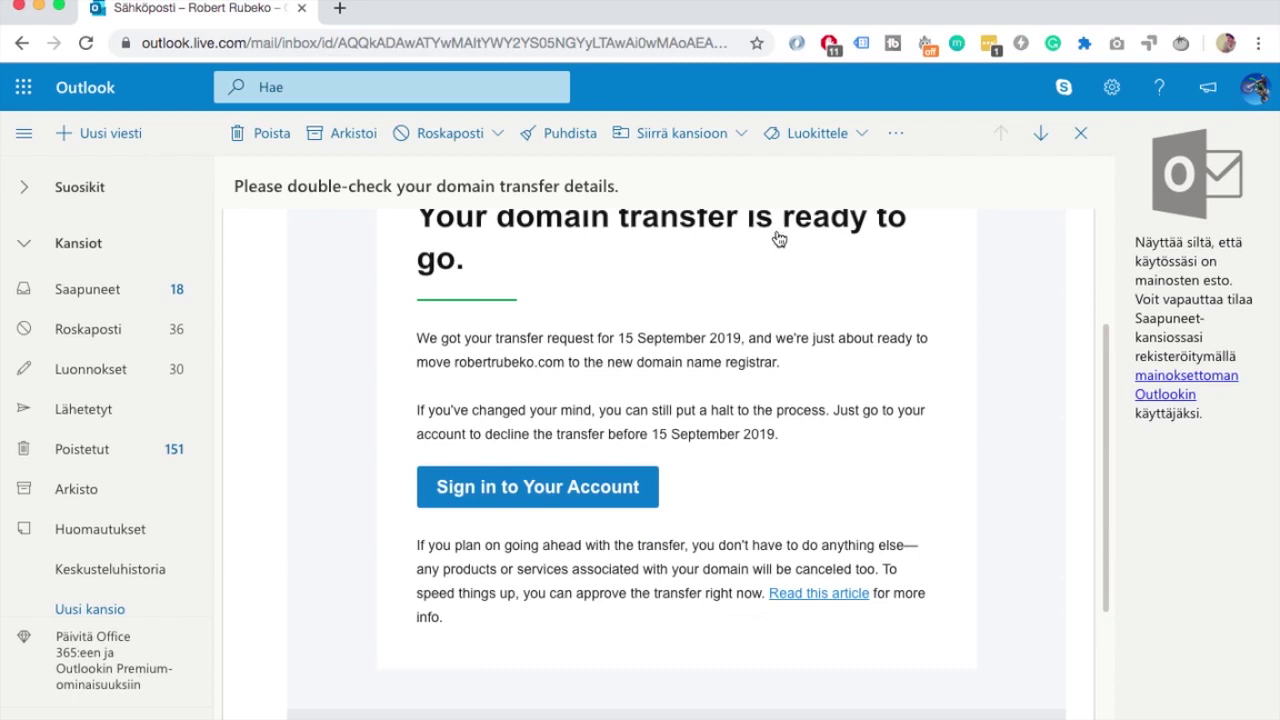
{"action": "scroll", "coordinate": [580, 332], "scroll_direction": "down", "scroll_amount": 1}
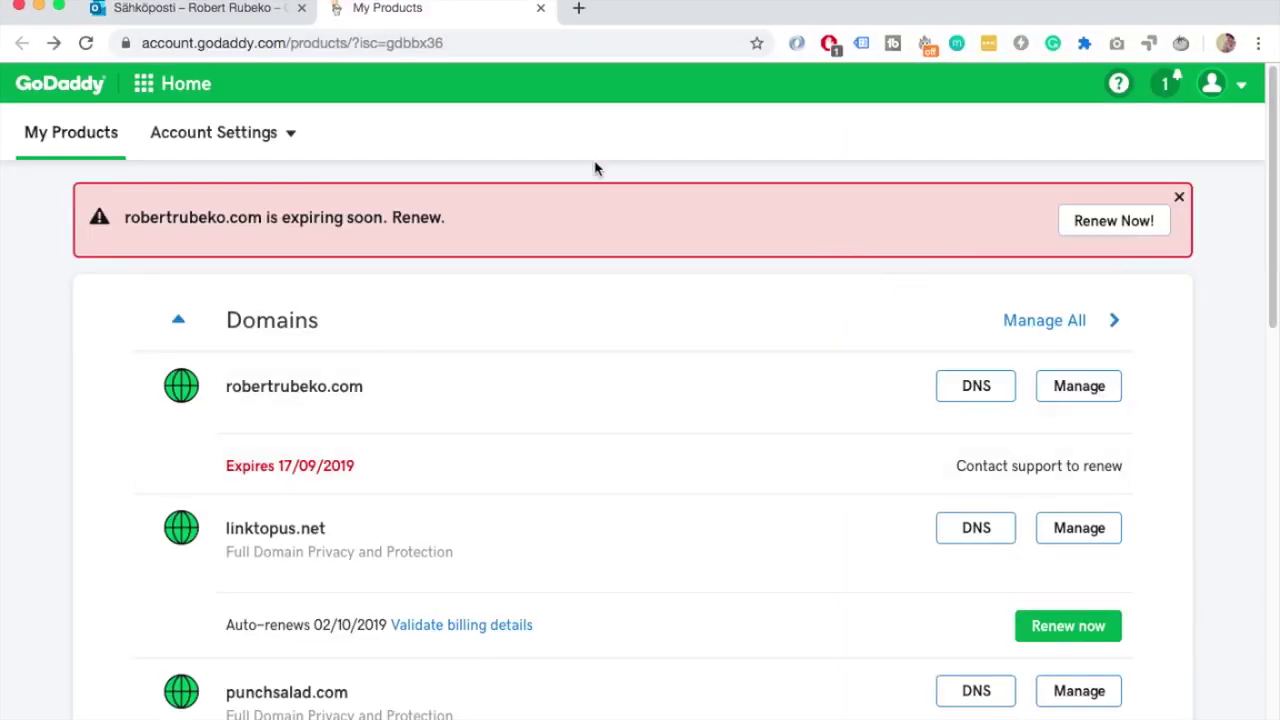
Accept robertrubeko.com's pending transfer under Domains > Transfers > All Transfers Out.
{"action": "left_click", "coordinate": [1045, 328]}
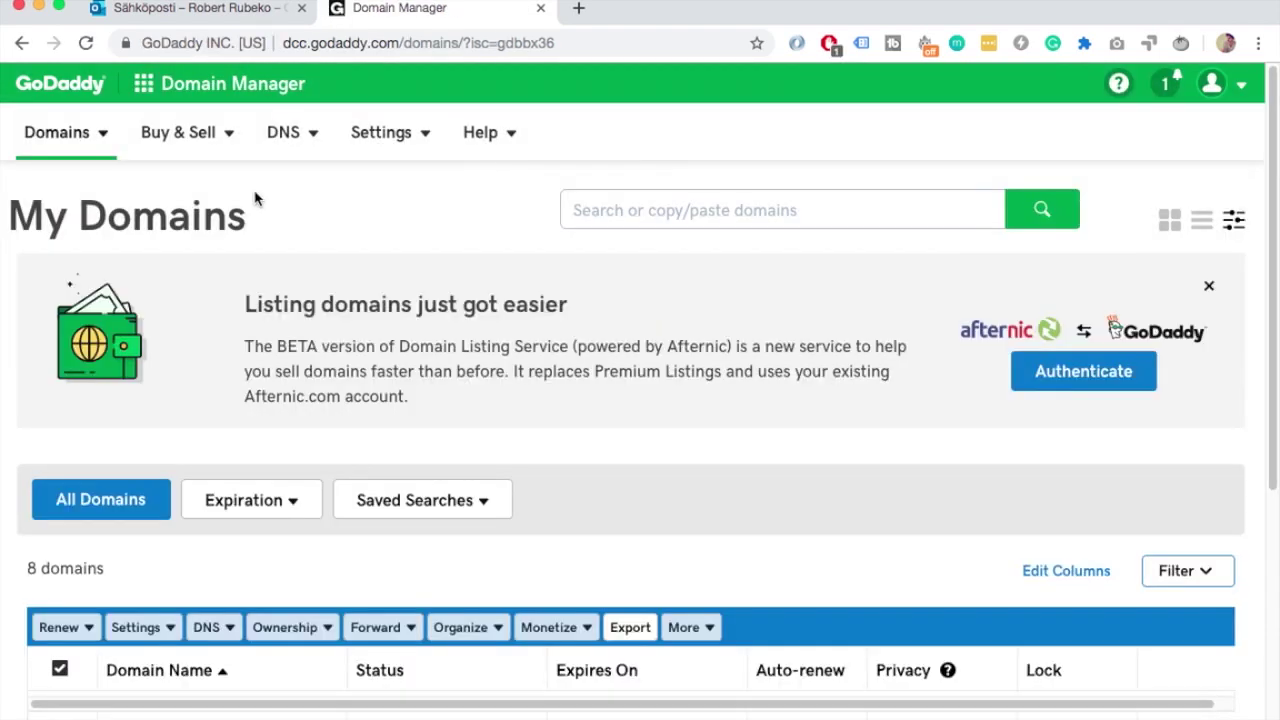
{"action": "left_click", "coordinate": [101, 140]}
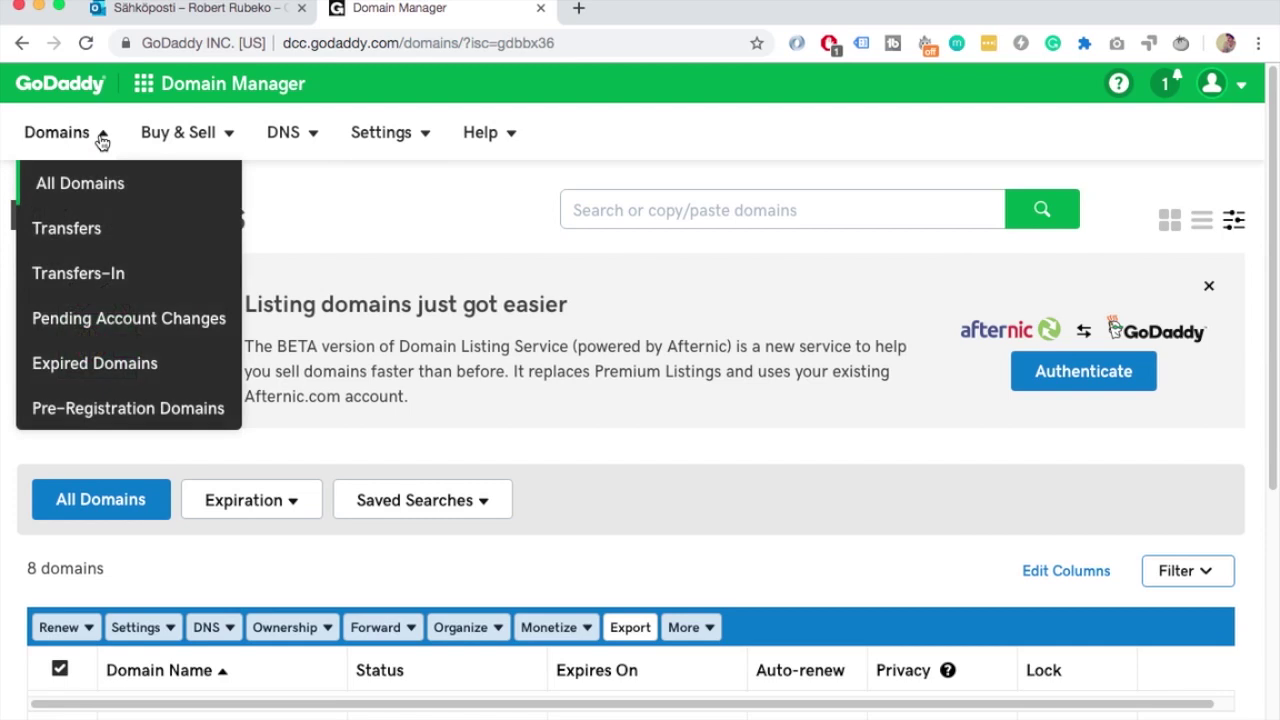
{"action": "left_click", "coordinate": [64, 226]}
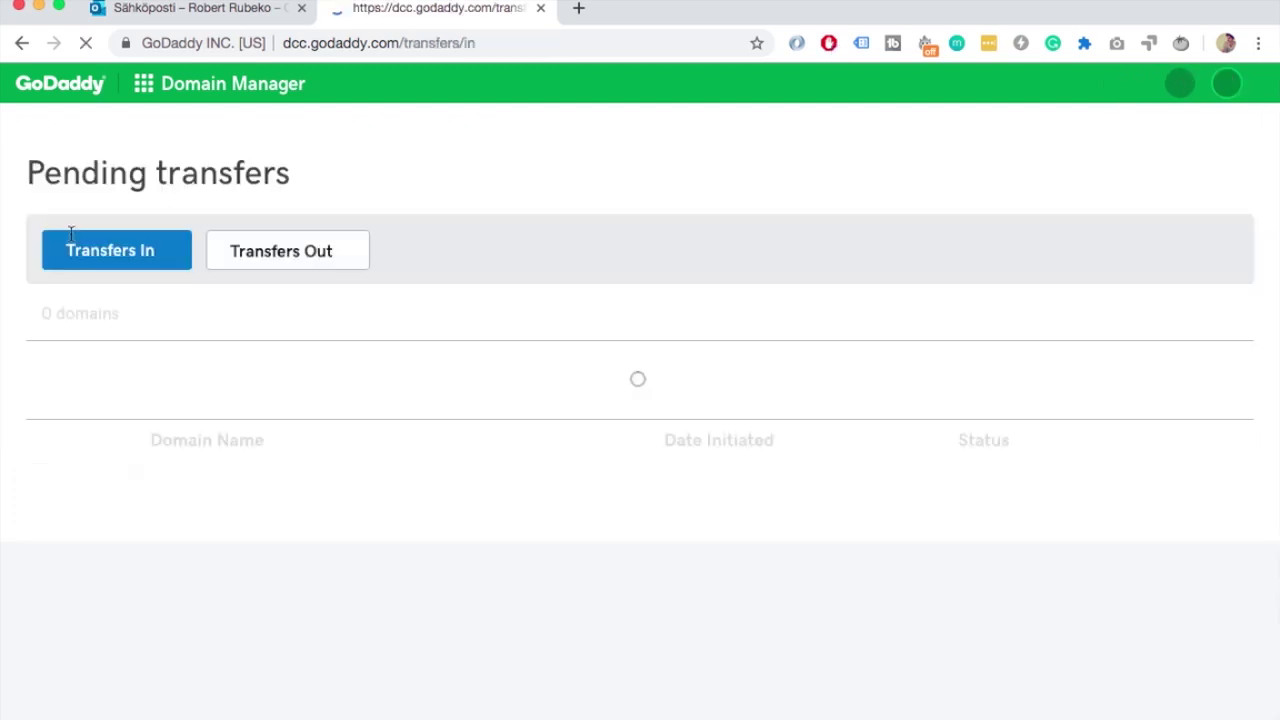
{"action": "left_click", "coordinate": [275, 316]}
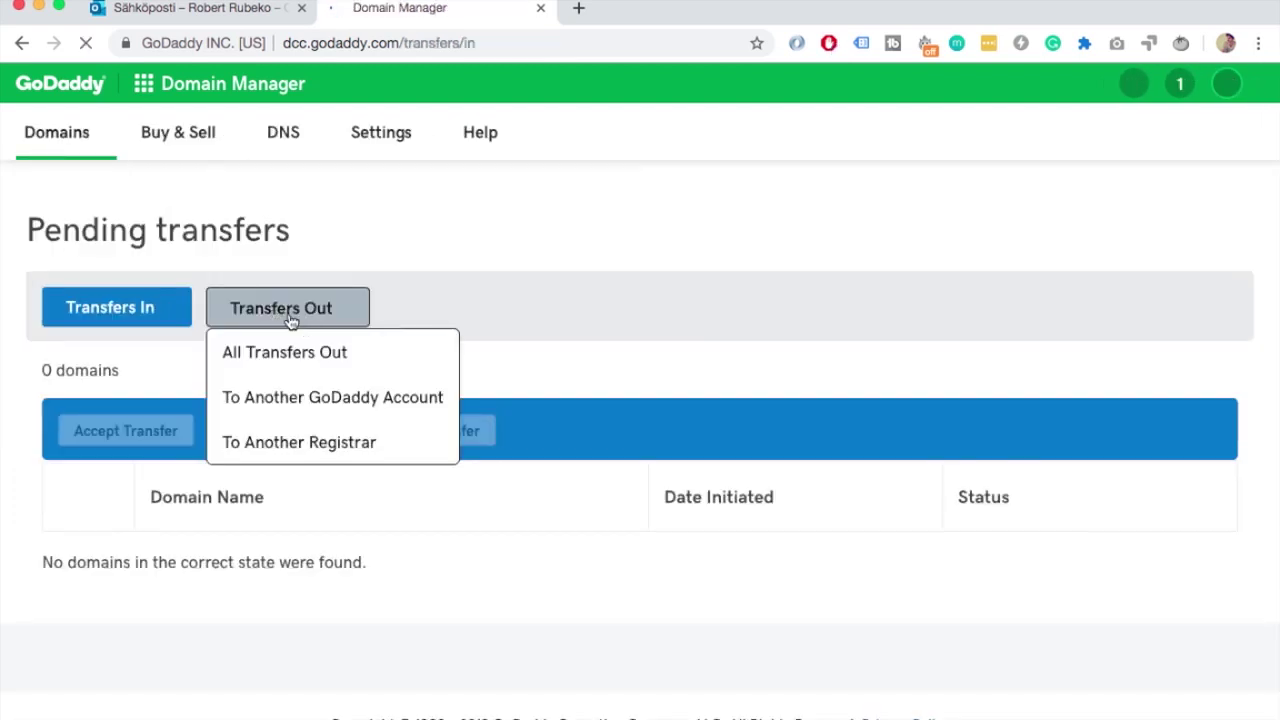
{"action": "left_click", "coordinate": [289, 351]}
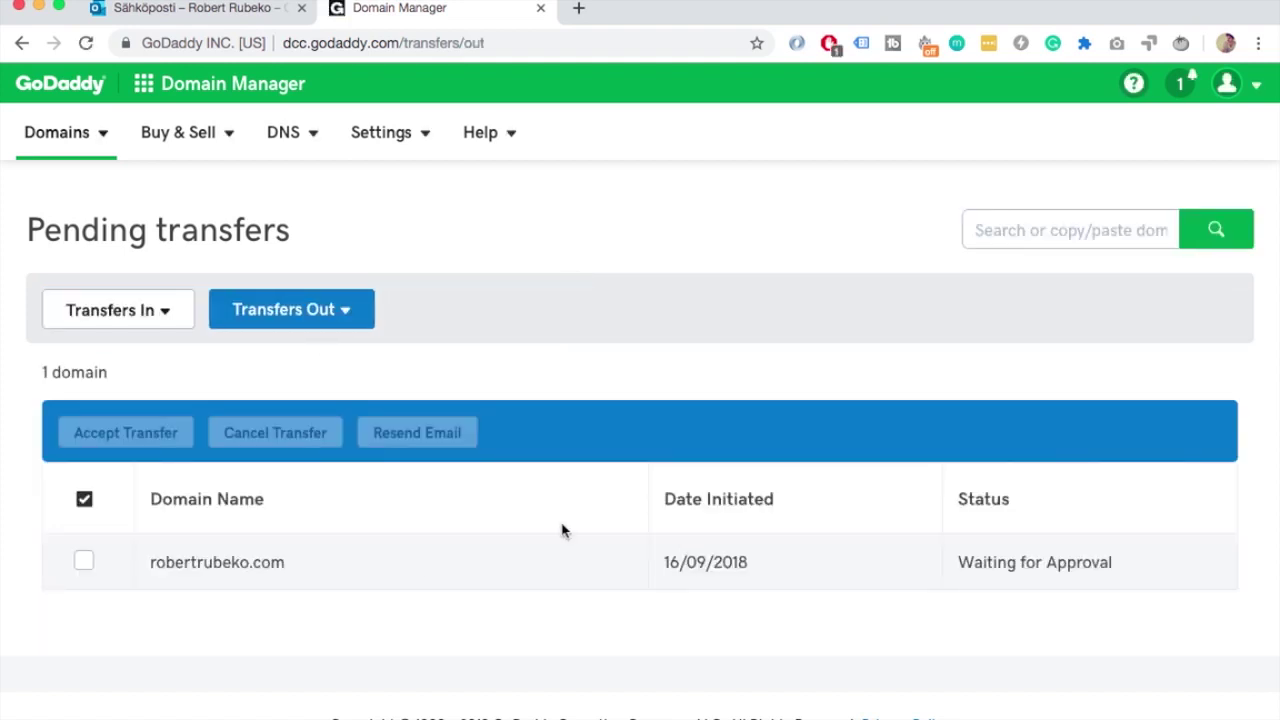
{"action": "left_click", "coordinate": [84, 561]}
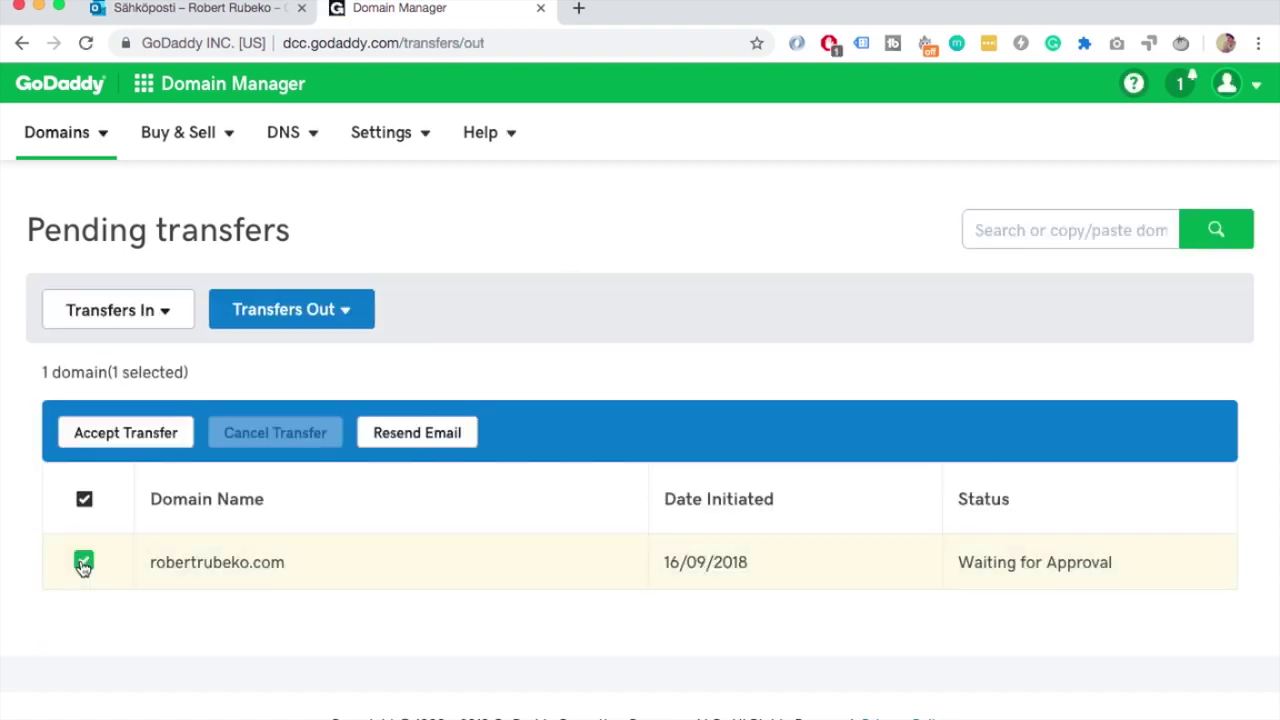
{"action": "left_click", "coordinate": [126, 436]}
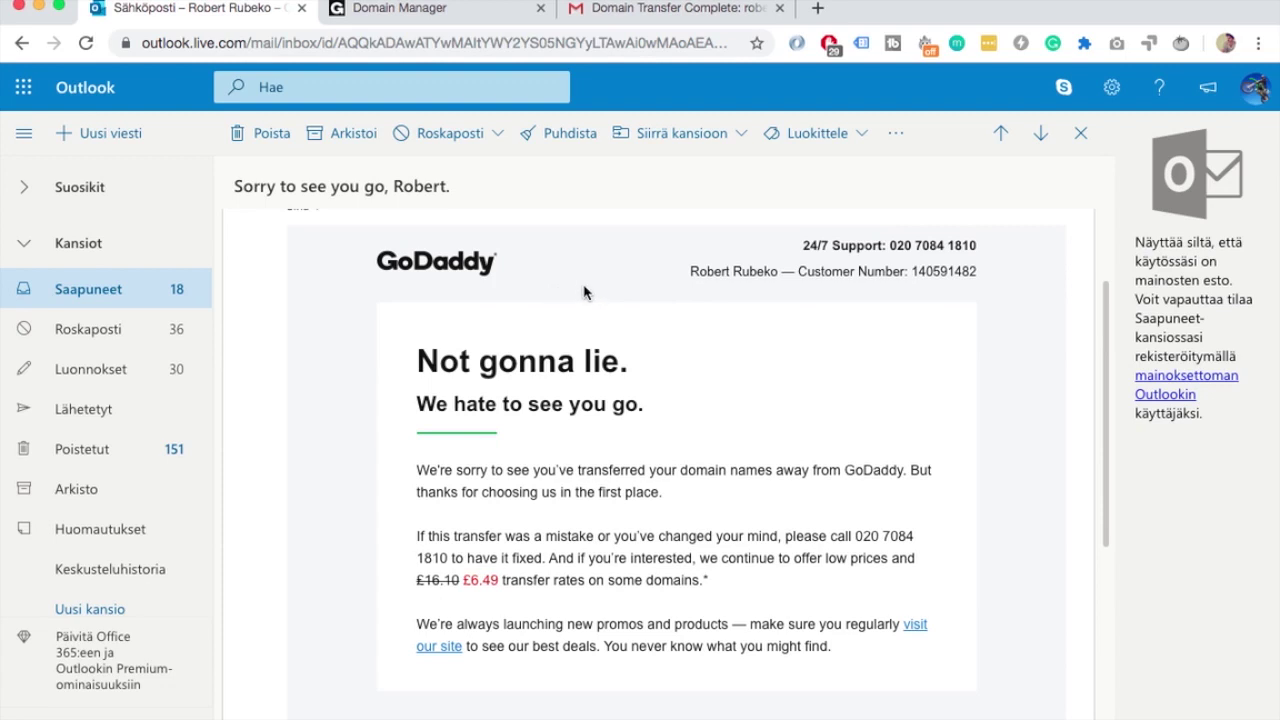
Read GoDaddy's goodbye and cancellation e-mails, checking the 6.49 transfer price.
{"action": "scroll", "coordinate": [579, 433], "scroll_direction": "down", "scroll_amount": 1}
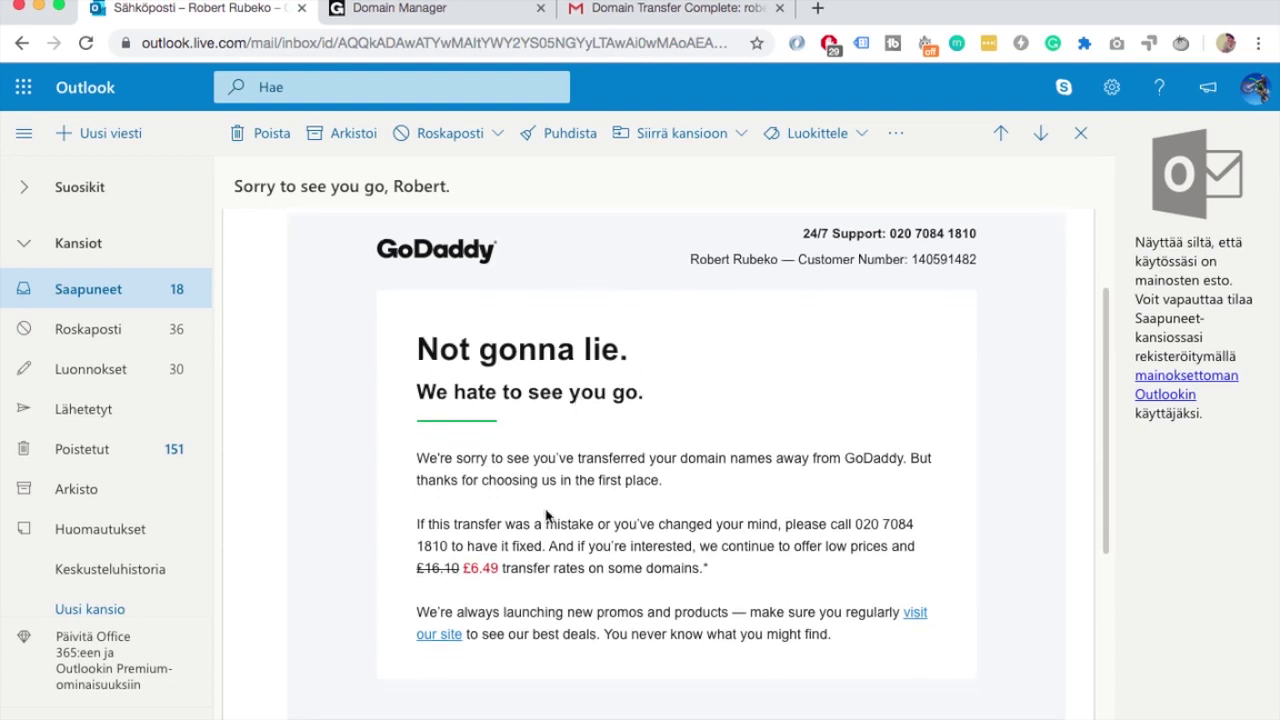
{"action": "scroll", "coordinate": [531, 541], "scroll_direction": "down", "scroll_amount": 1}
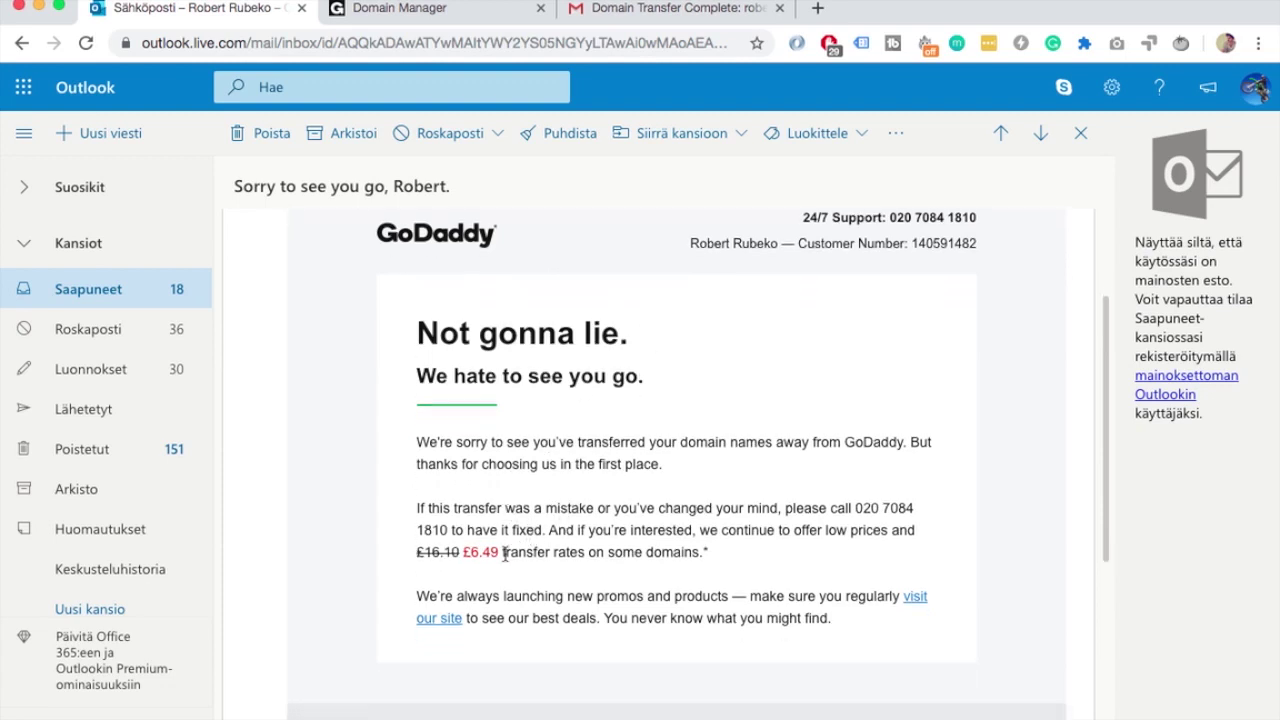
{"action": "left_click_drag", "start_coordinate": [471, 556], "coordinate": [500, 551]}
{"action": "left_click", "coordinate": [486, 553]}
{"action": "scroll", "coordinate": [712, 502], "scroll_direction": "up", "scroll_amount": 2}
{"action": "scroll", "coordinate": [712, 502], "scroll_direction": "up", "scroll_amount": 3}
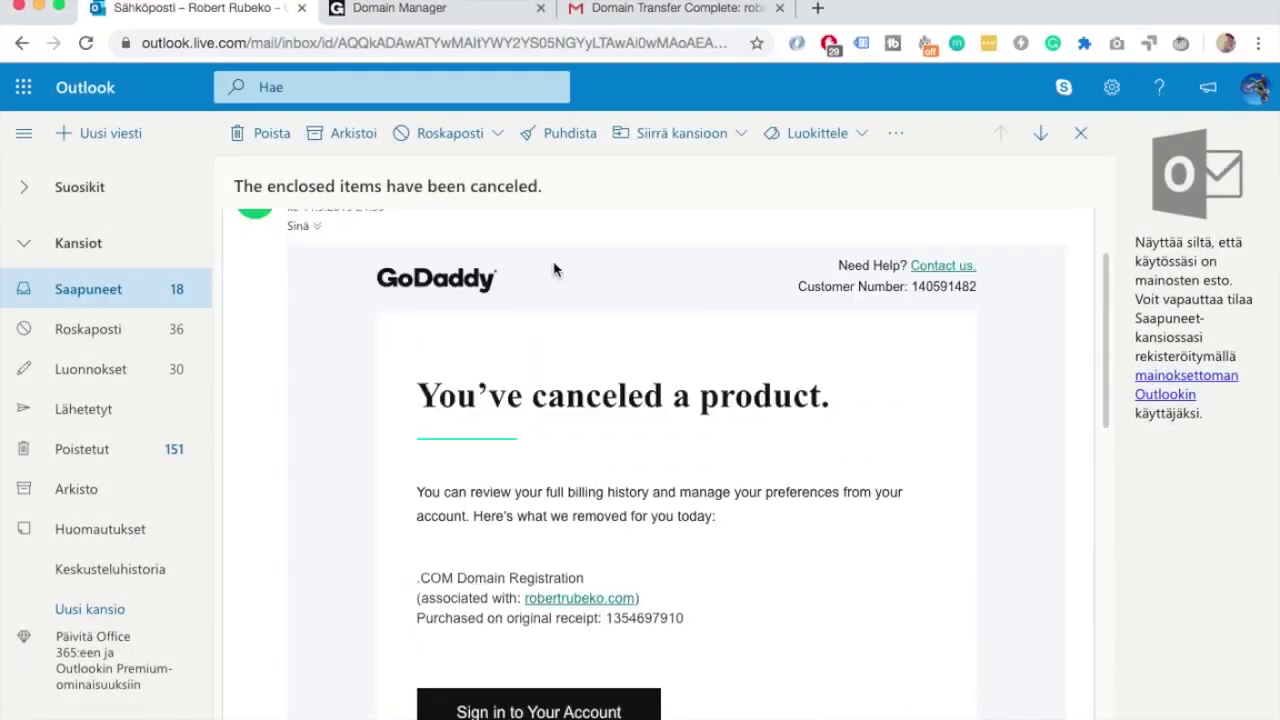
{"action": "scroll", "coordinate": [632, 435], "scroll_direction": "down", "scroll_amount": 2}
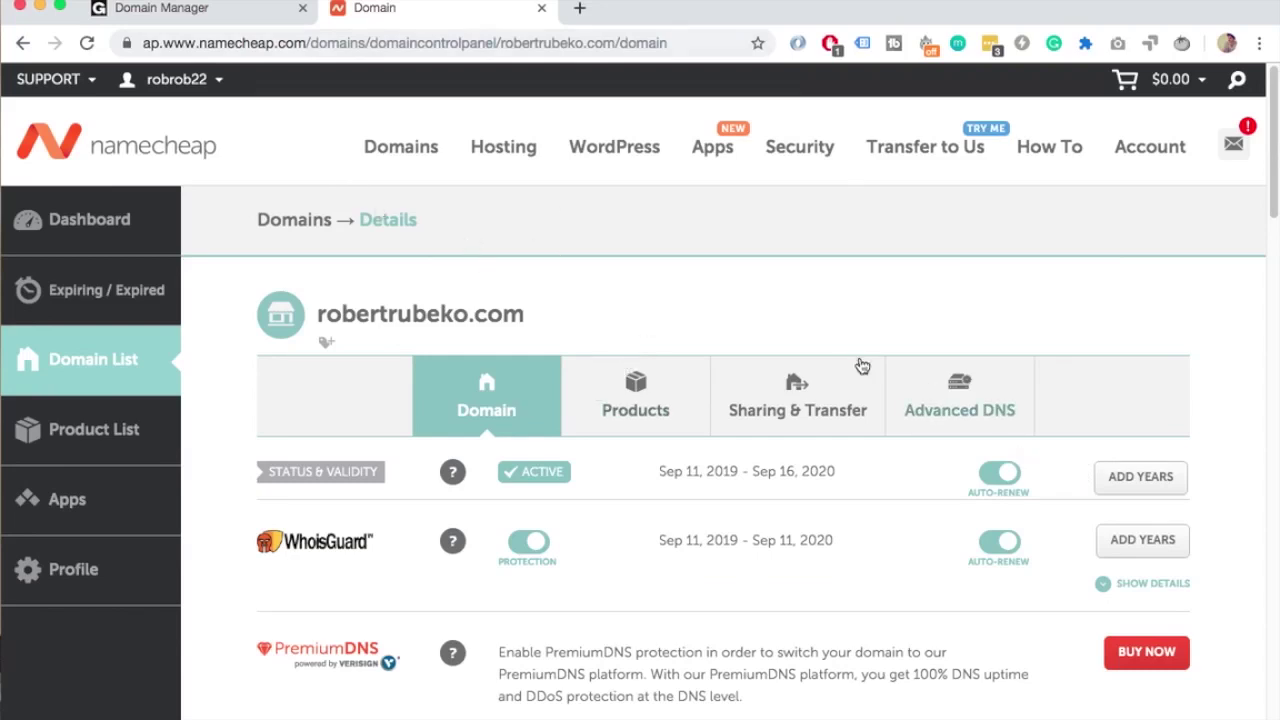
View robertrubeko.com's Namecheap details, active from Sep 11, 2019 to Sep 16, 2020.
{"action": "left_click", "coordinate": [395, 45]}
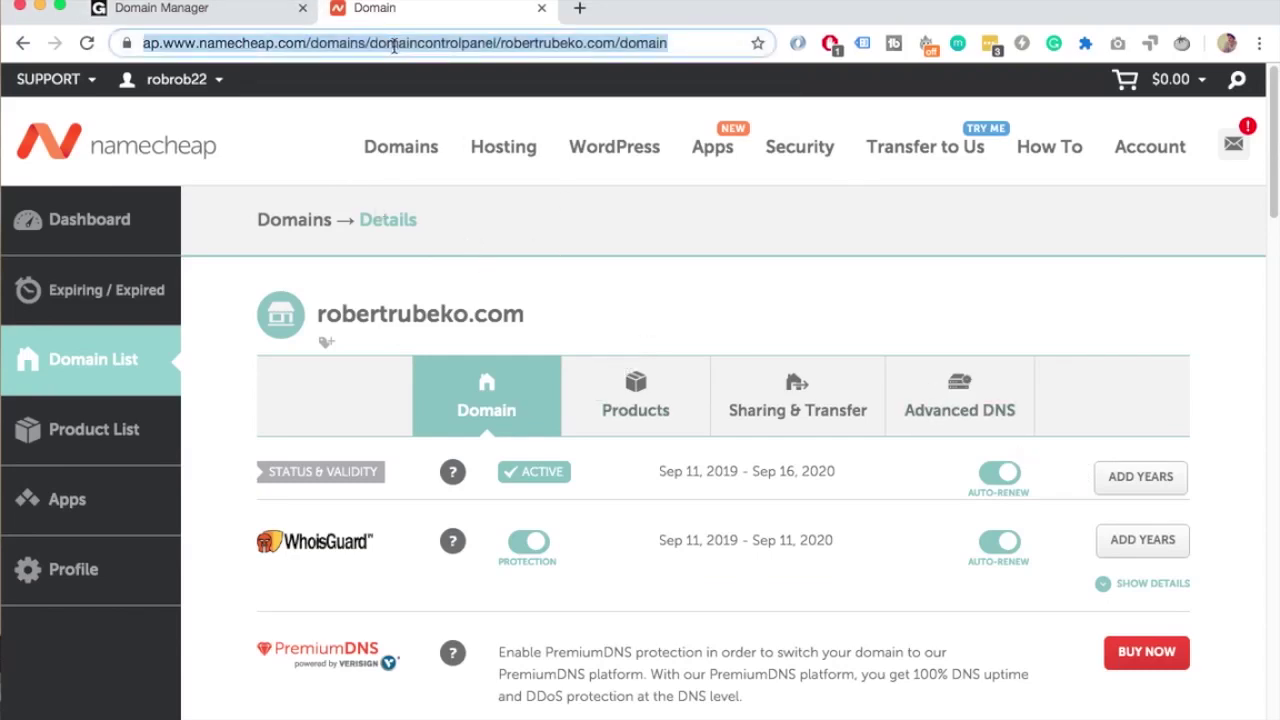
{"action": "left_click", "coordinate": [686, 310]}
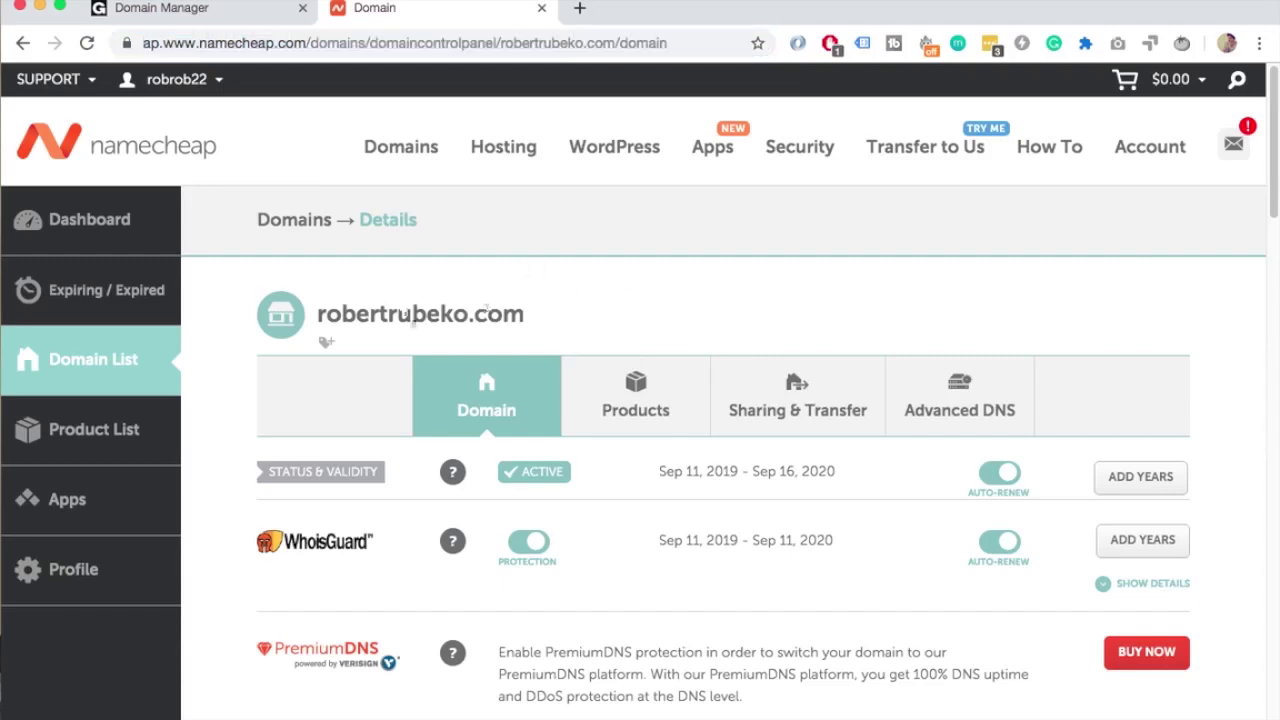
{"action": "left_click_drag", "start_coordinate": [322, 313], "coordinate": [520, 317]}
{"action": "left_click", "coordinate": [520, 317]}
{"action": "scroll", "coordinate": [846, 523], "scroll_direction": "down", "scroll_amount": 3}
{"action": "scroll", "coordinate": [604, 572], "scroll_direction": "down", "scroll_amount": 2}
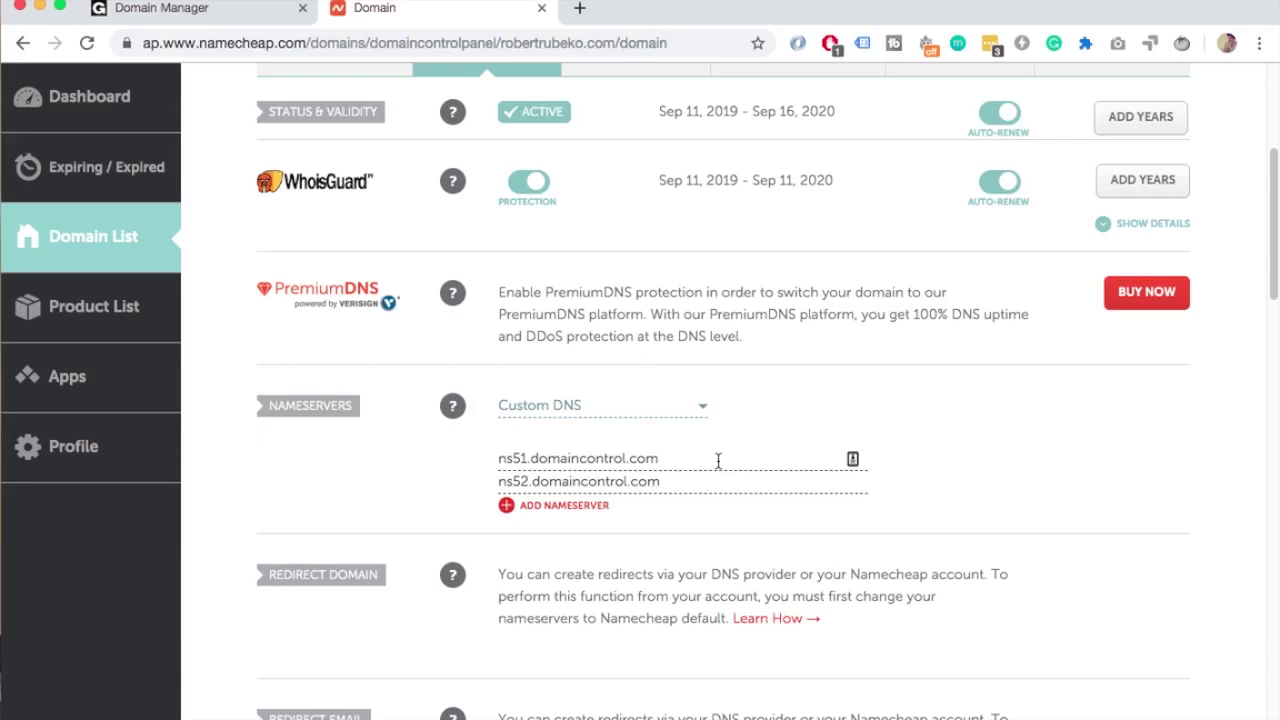
{"action": "scroll", "coordinate": [718, 460], "scroll_direction": "up", "scroll_amount": 5}
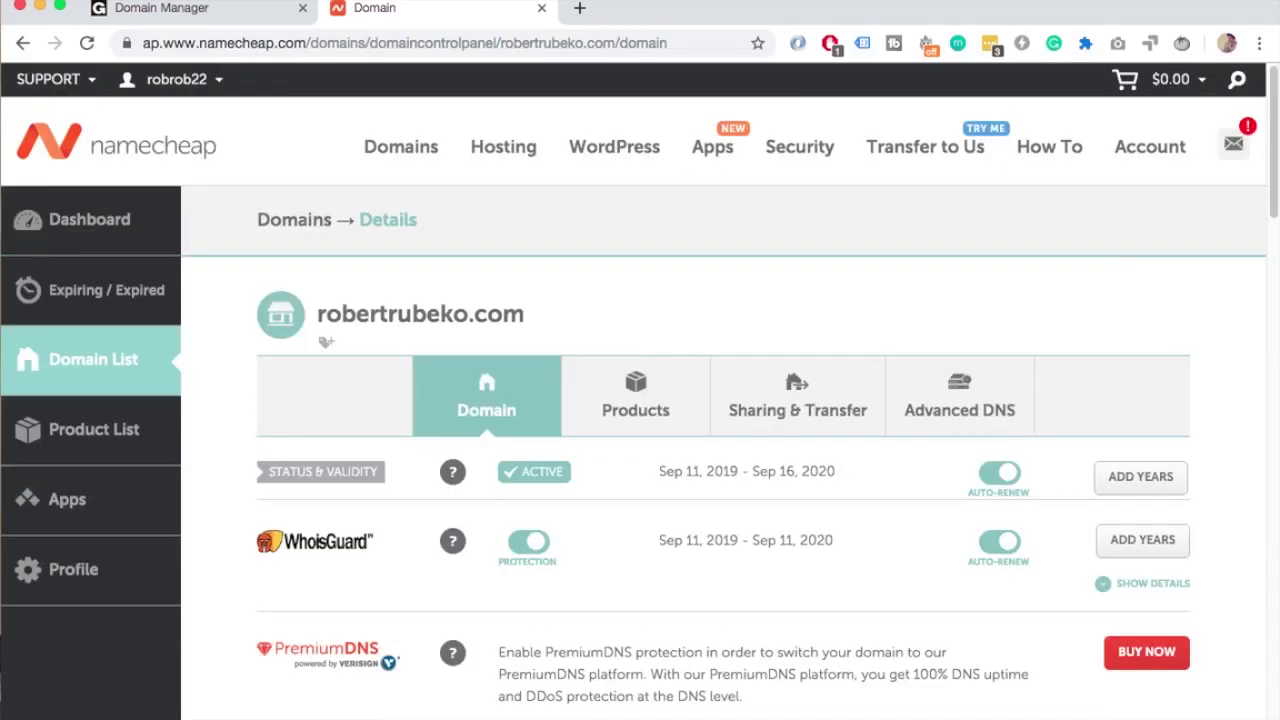